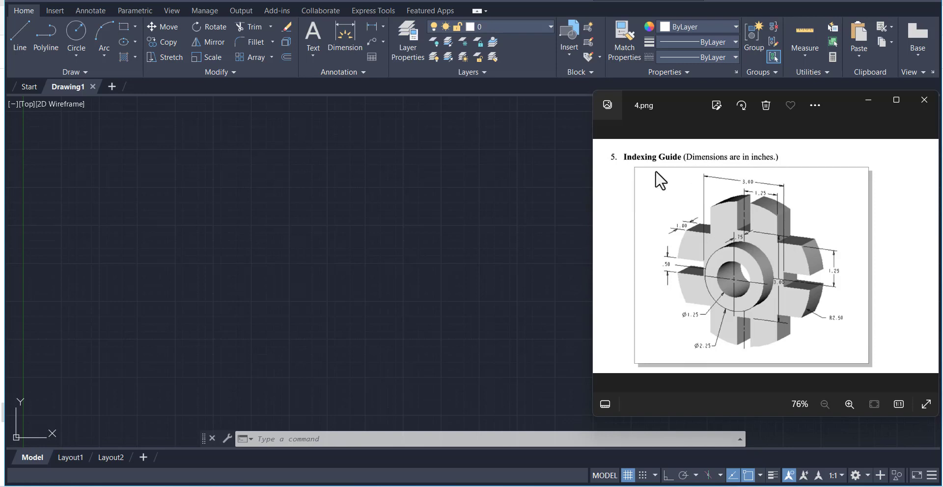
Turn off the drawing grid and make Contours the current layer
left_click(487, 167)
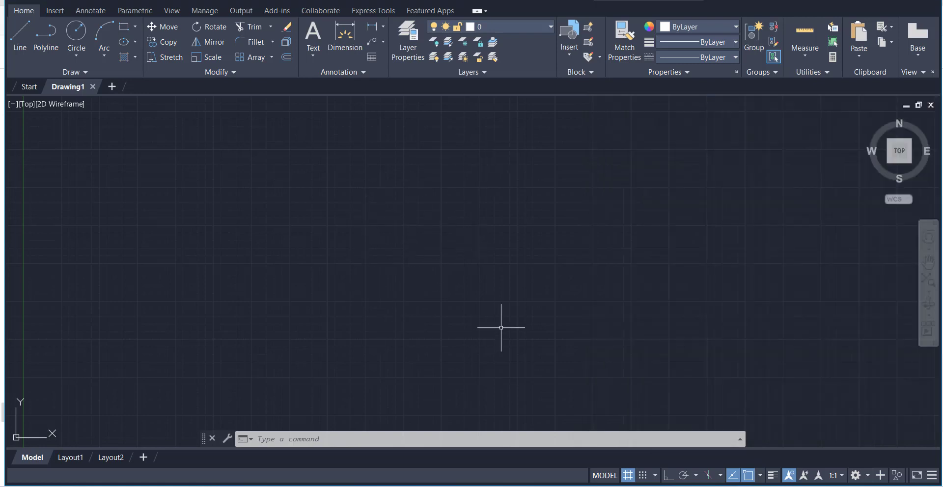
left_click(628, 475)
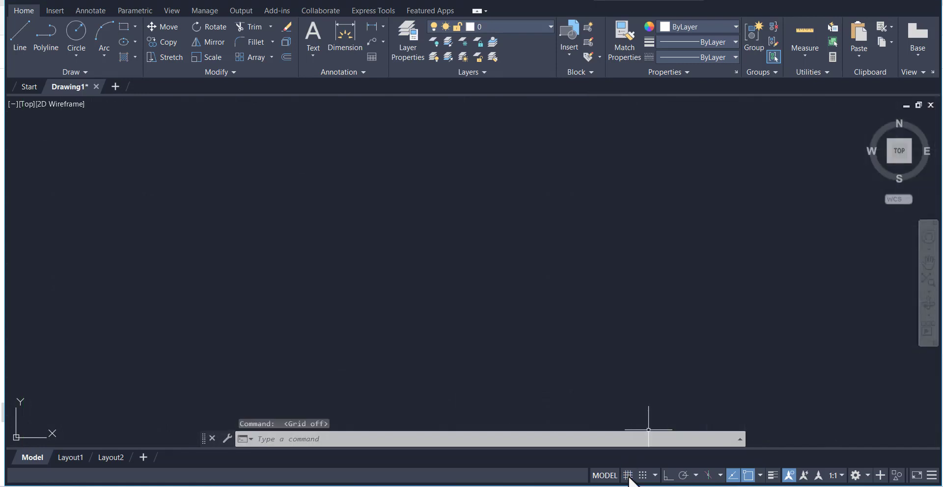
left_click(628, 476)
left_click(629, 475)
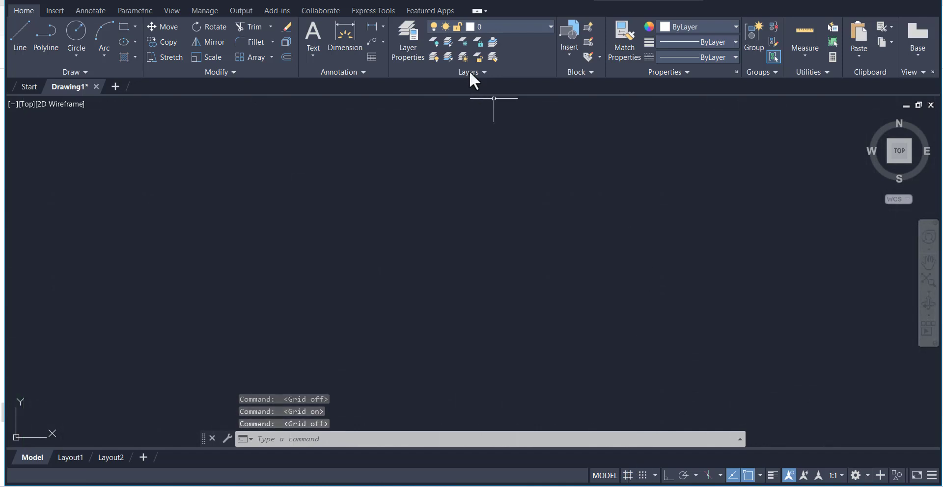
left_click(501, 27)
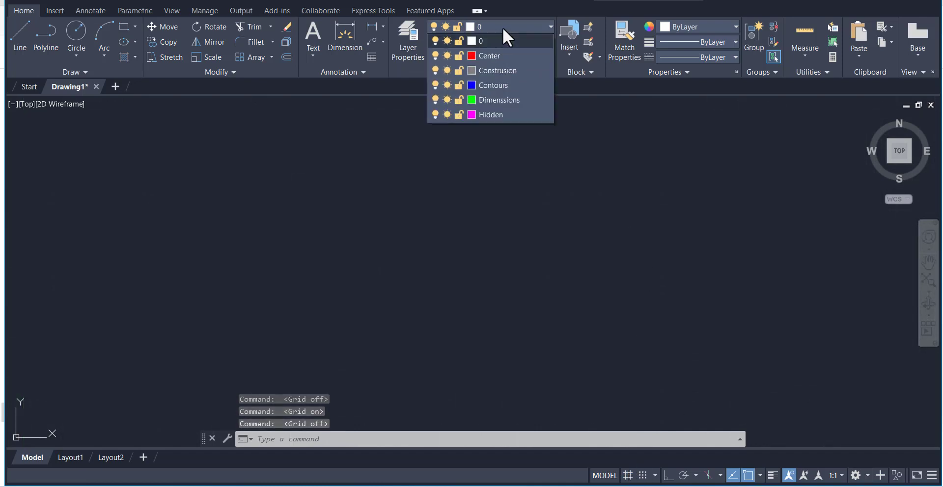
left_click(490, 86)
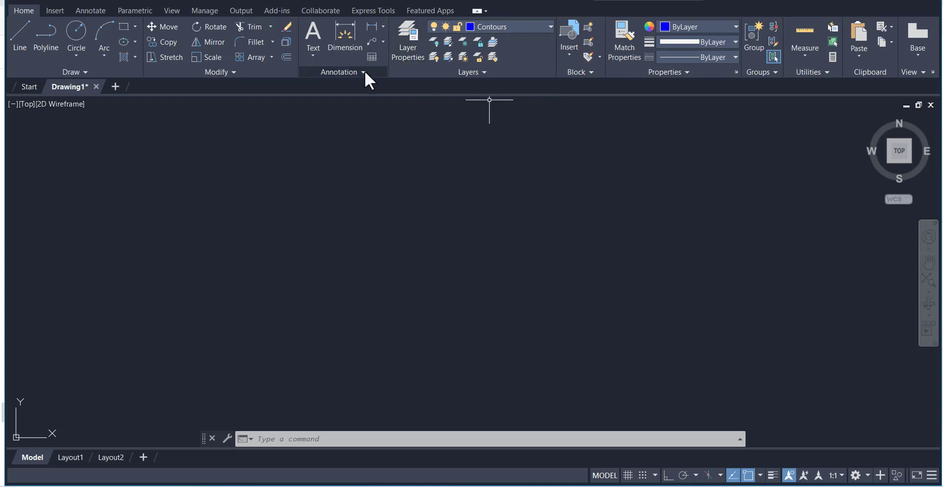
Draw a circle with a radius of 2.5 in the middle of the drawing area
left_click(73, 33)
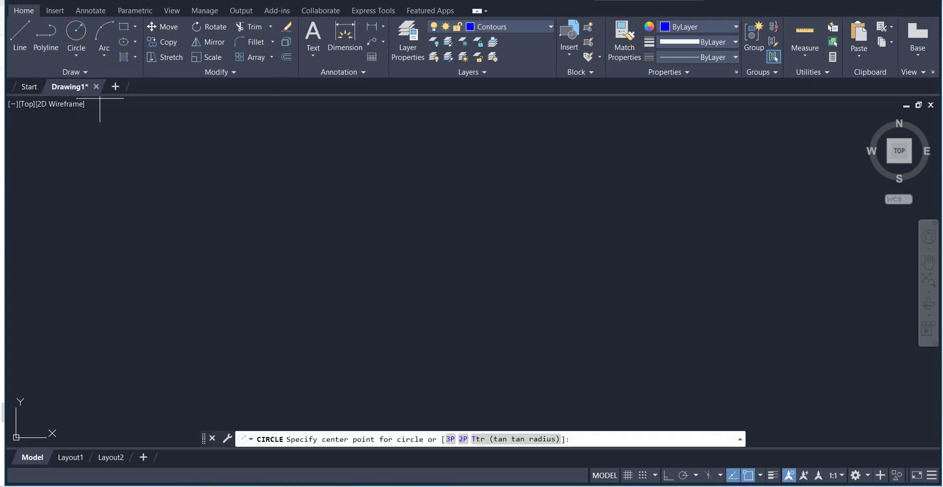
left_click(406, 298)
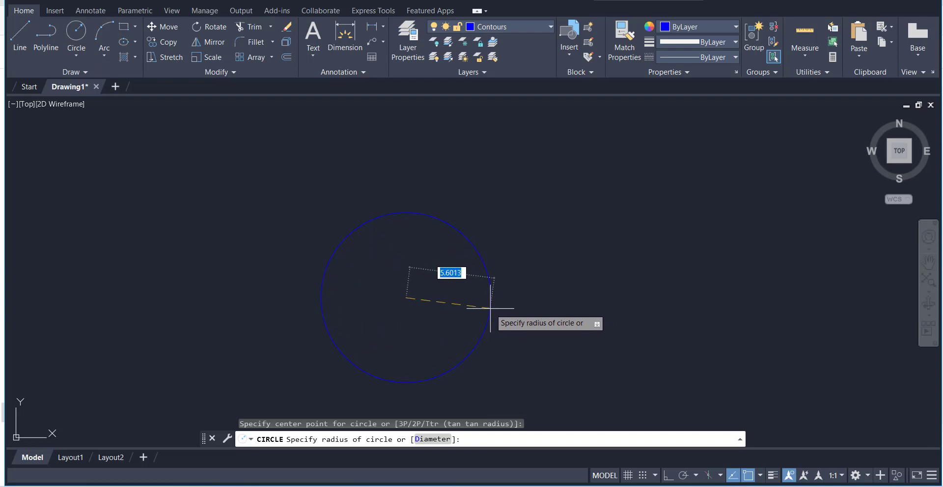
type("2.5")
key("Return")
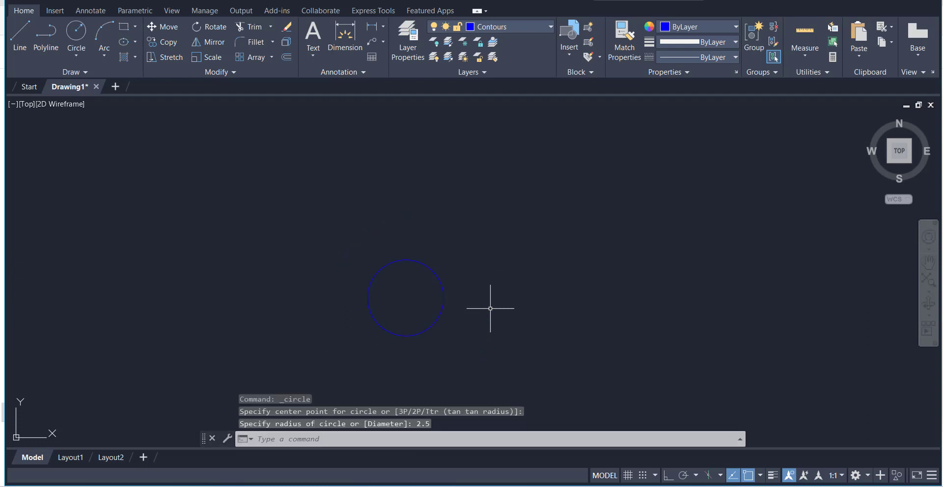
scroll(413, 309, "up", 4)
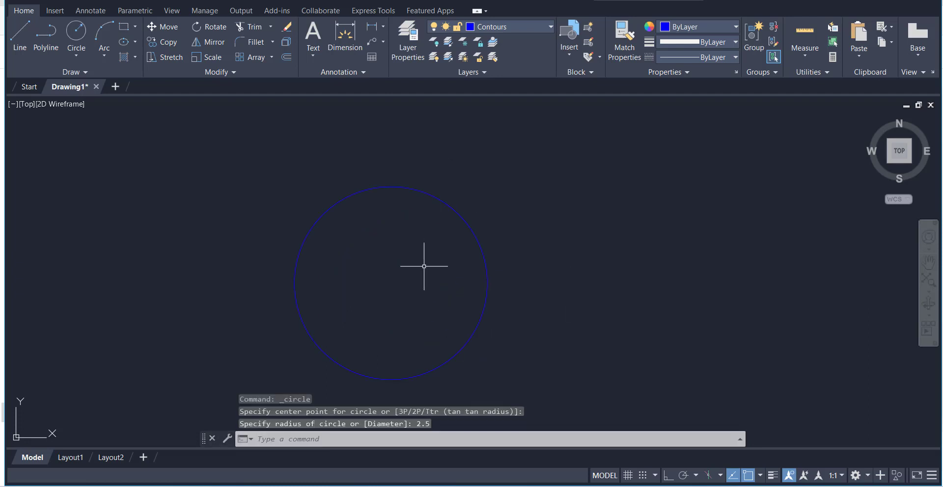
scroll(573, 288, "down", 2)
scroll(573, 293, "up", 2)
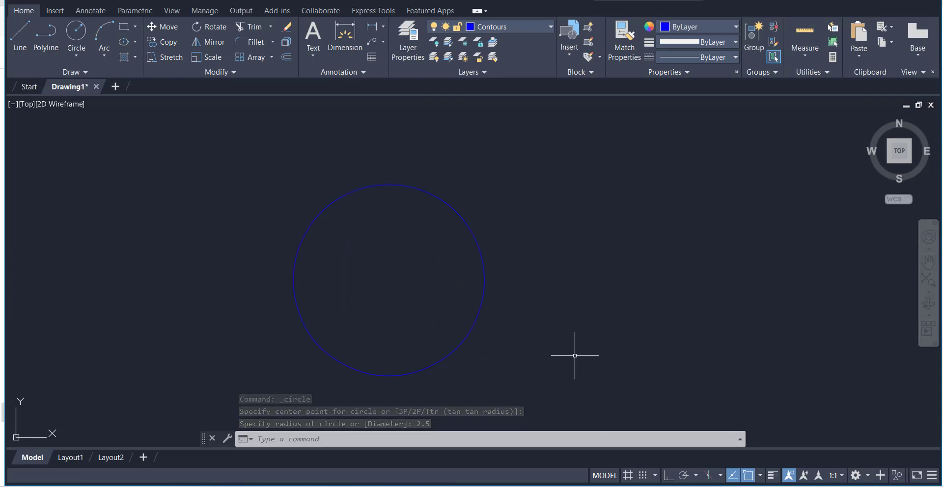
With ortho mode on, draw a vertical line about 6.34 long through the circle's center, extending past the circle at both ends
key("alt+Tab")
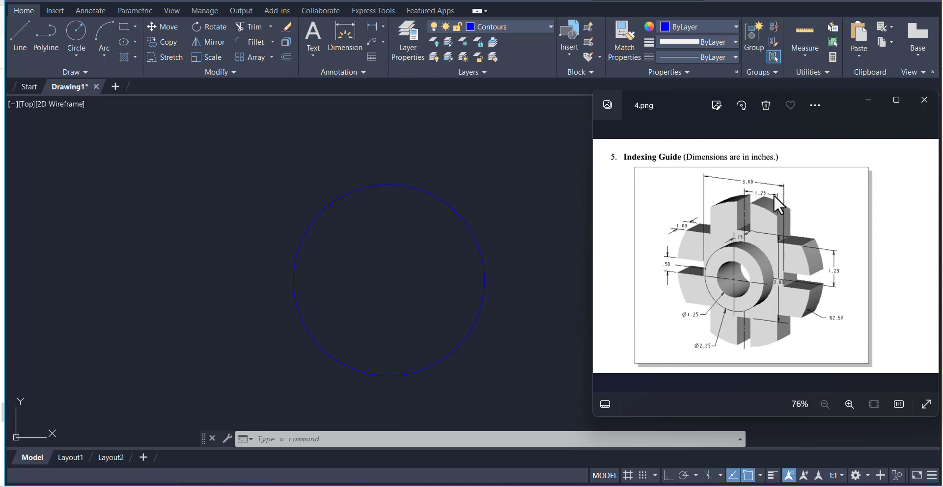
left_click(516, 180)
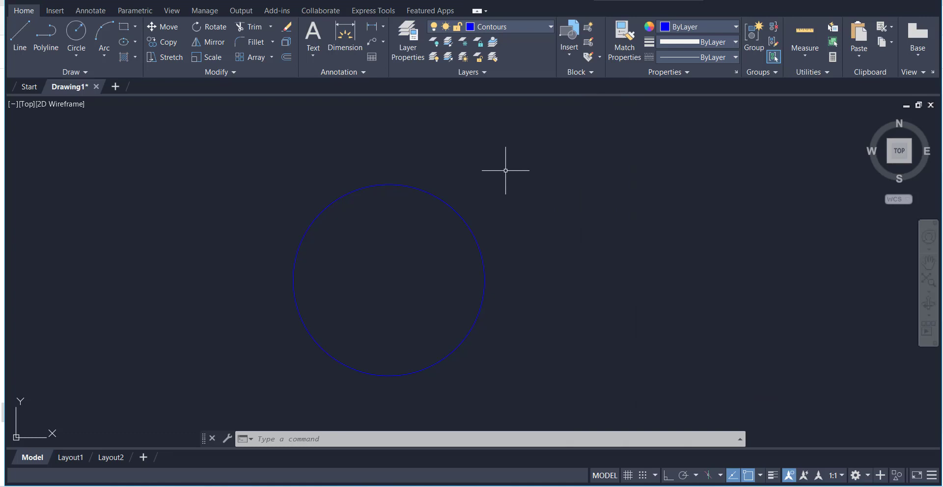
left_click(24, 43)
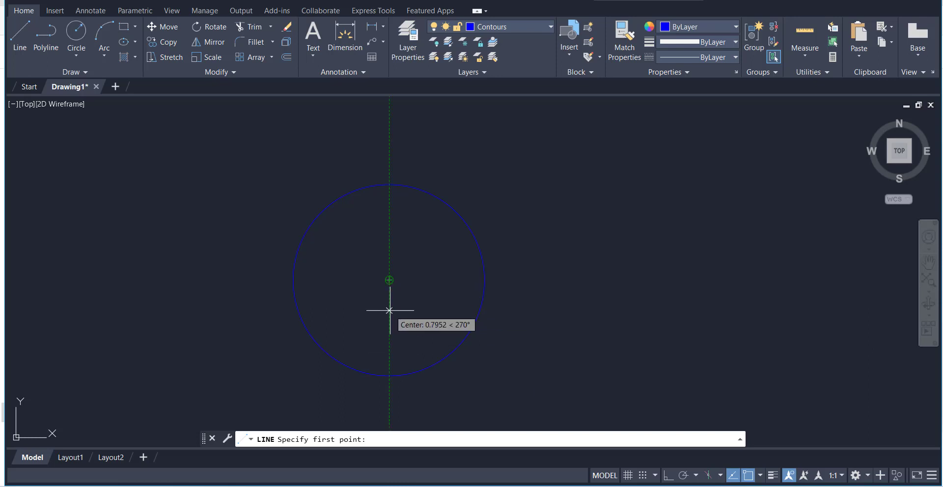
left_click(389, 391)
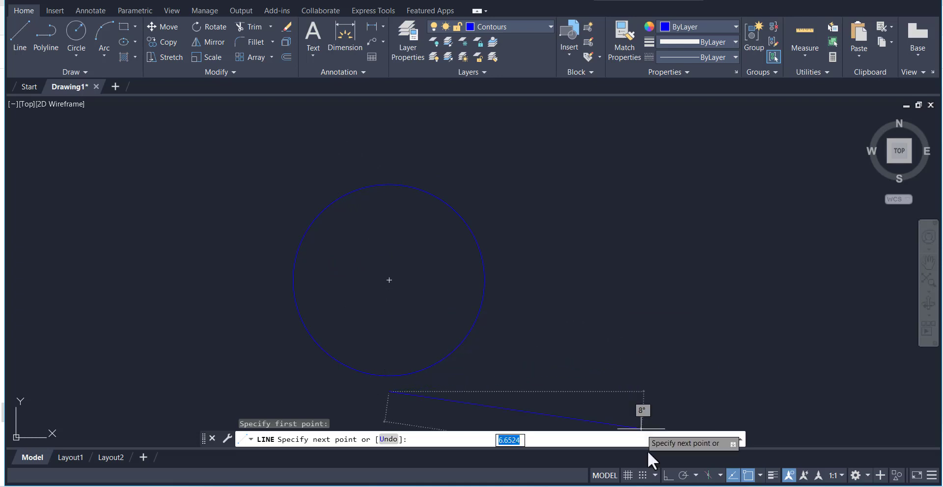
left_click(668, 476)
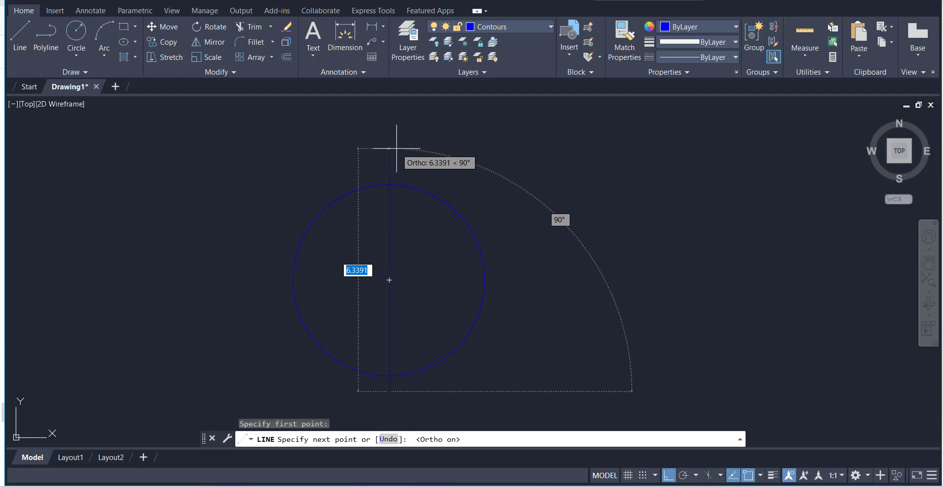
left_click(396, 149)
right_click(443, 161)
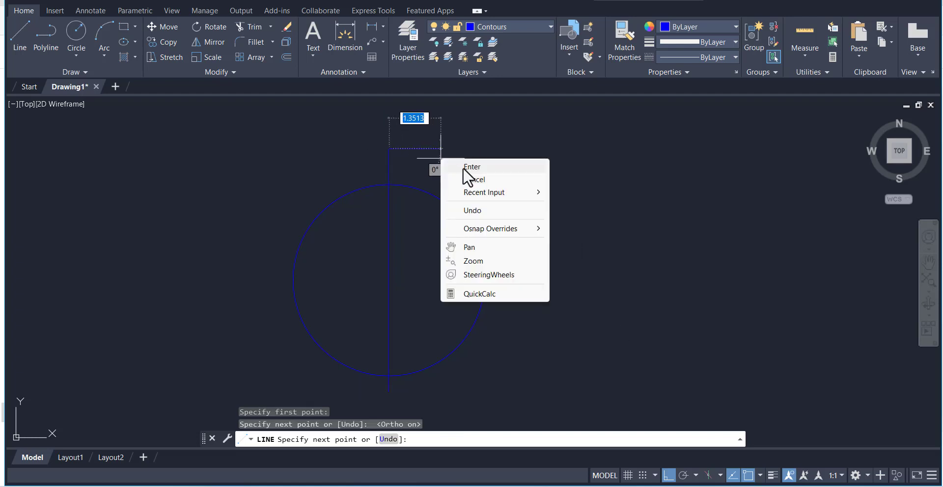
left_click(464, 166)
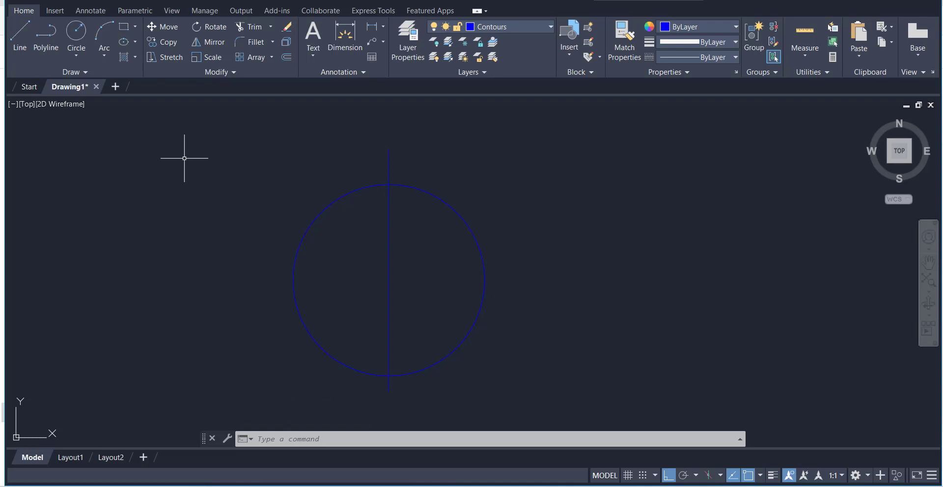
Offset the vertical center line by 1.25 to both sides
left_click(285, 57)
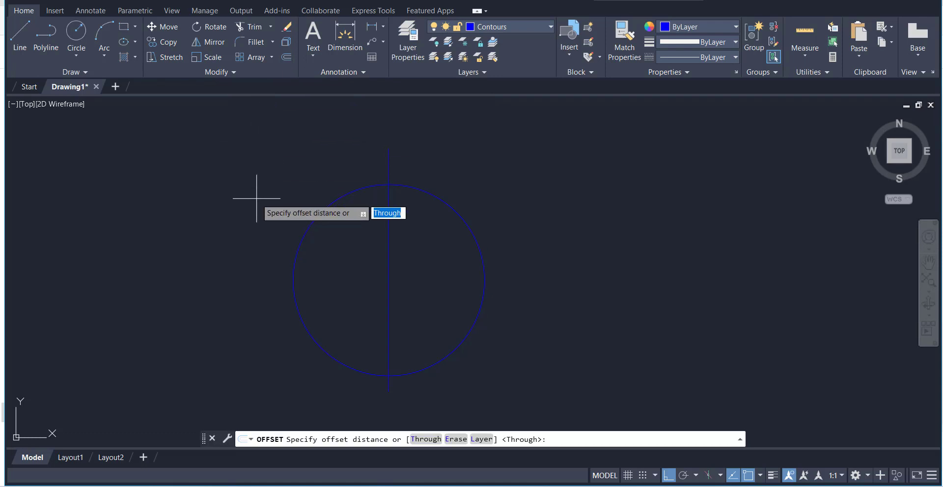
type("1.25")
key("Return")
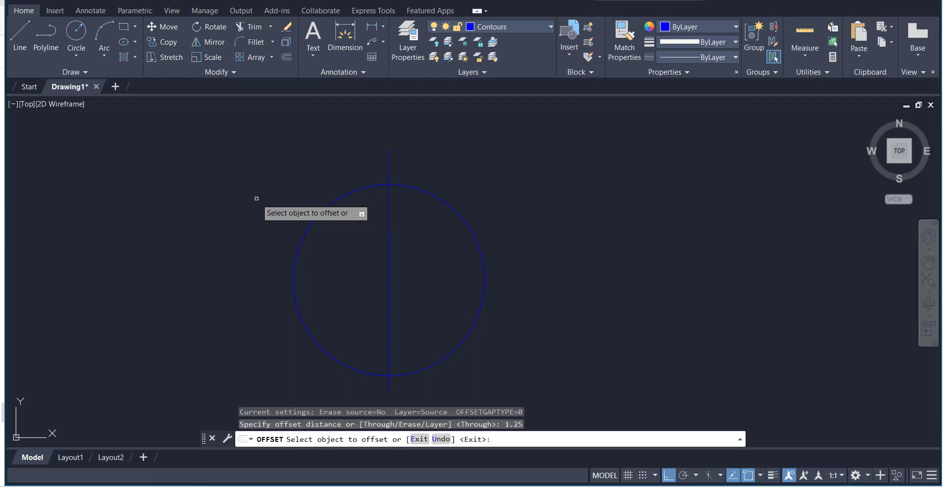
left_click(388, 230)
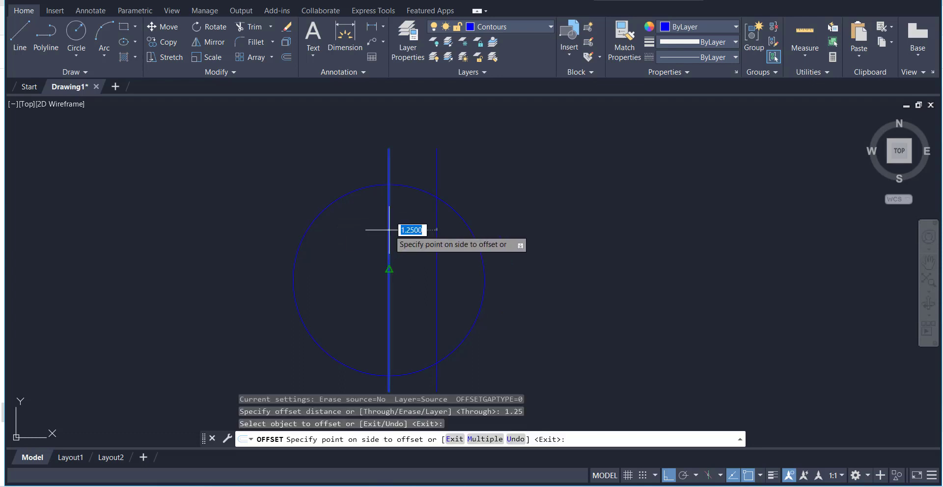
left_click(499, 221)
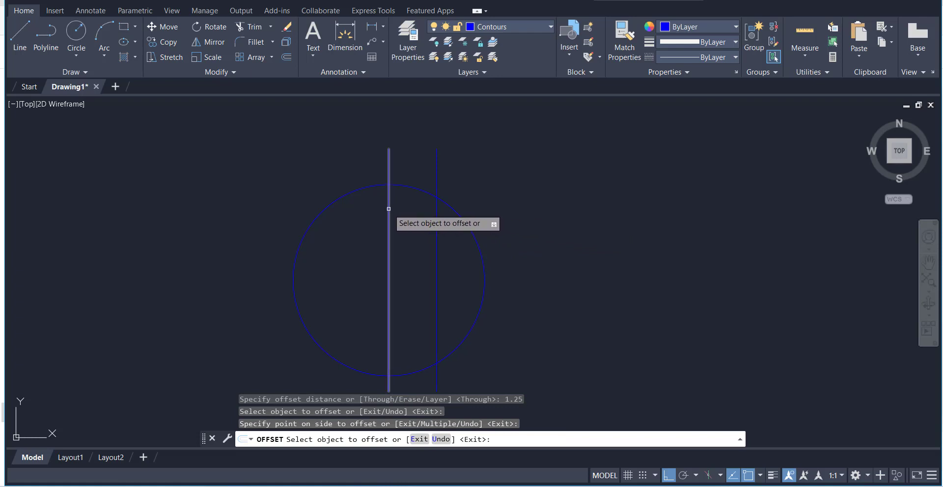
left_click(388, 209)
left_click(276, 205)
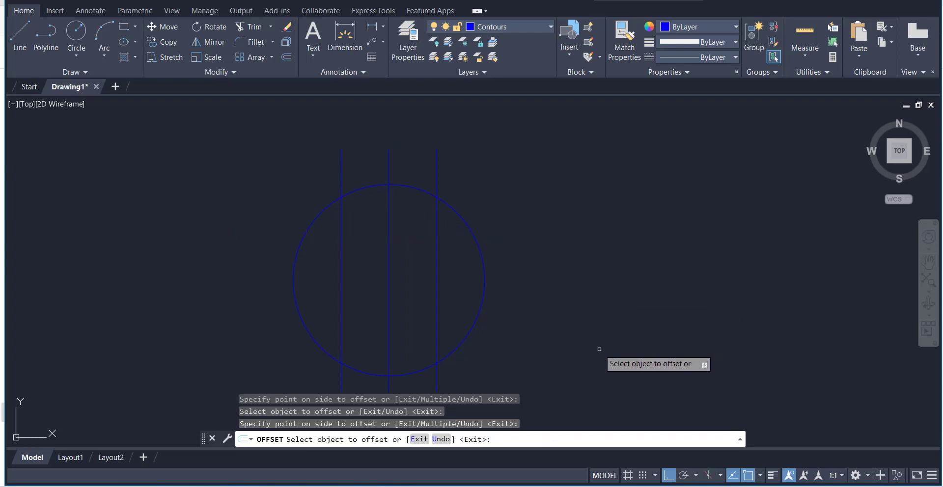
Offset the vertical center line by 0.25 to both sides and erase the original center line
left_click(537, 486)
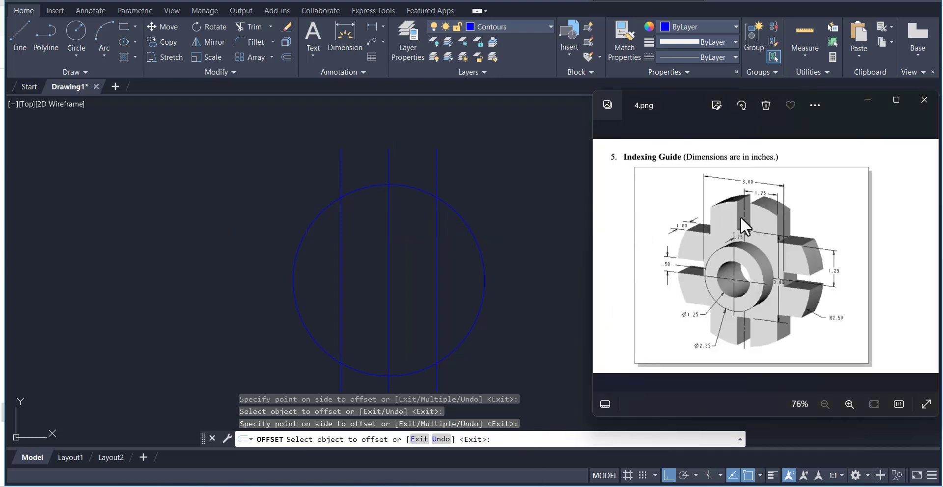
left_click(543, 164)
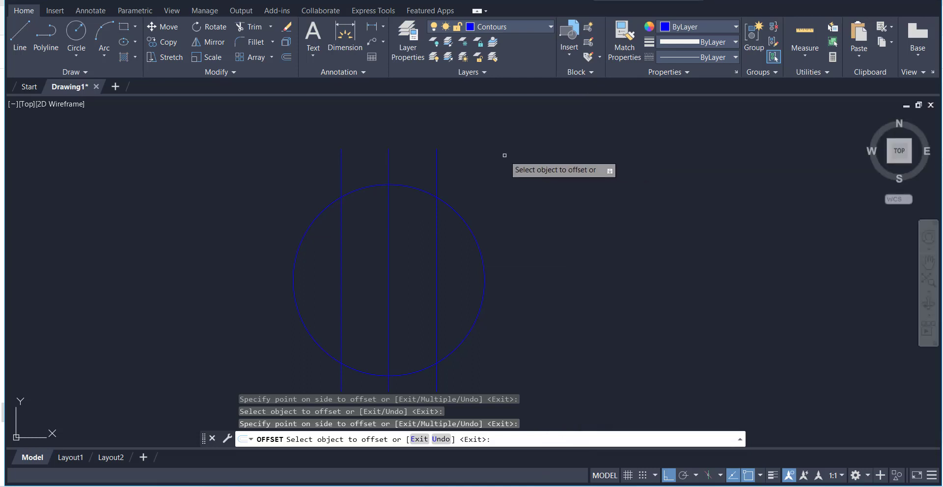
left_click(286, 57)
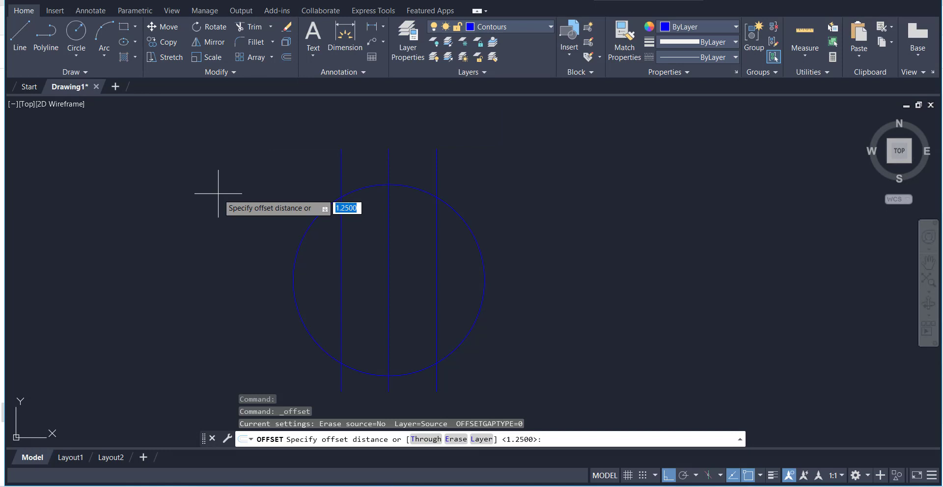
type("0.25")
key("Return")
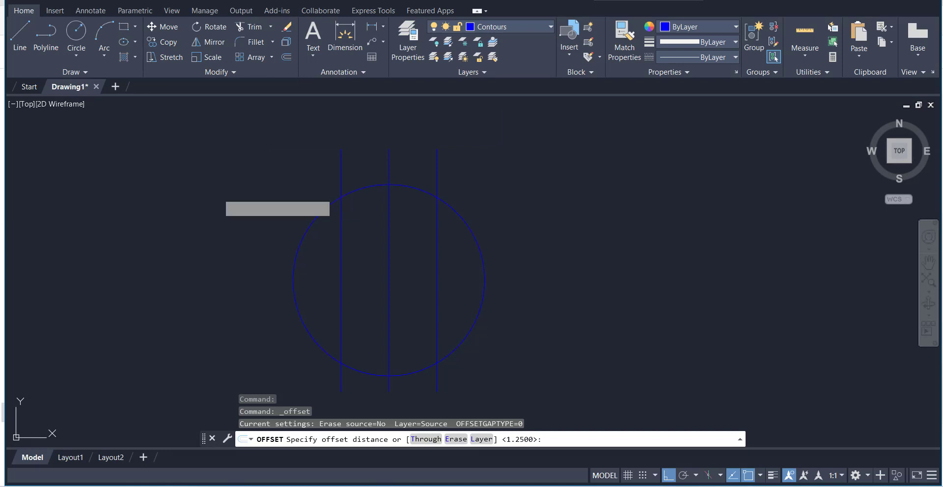
left_click(389, 205)
left_click(408, 207)
left_click(389, 197)
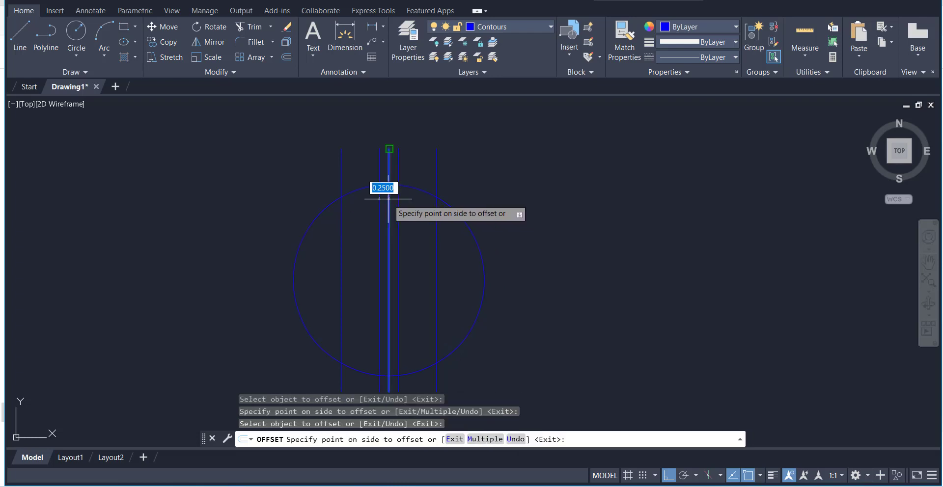
left_click(382, 202)
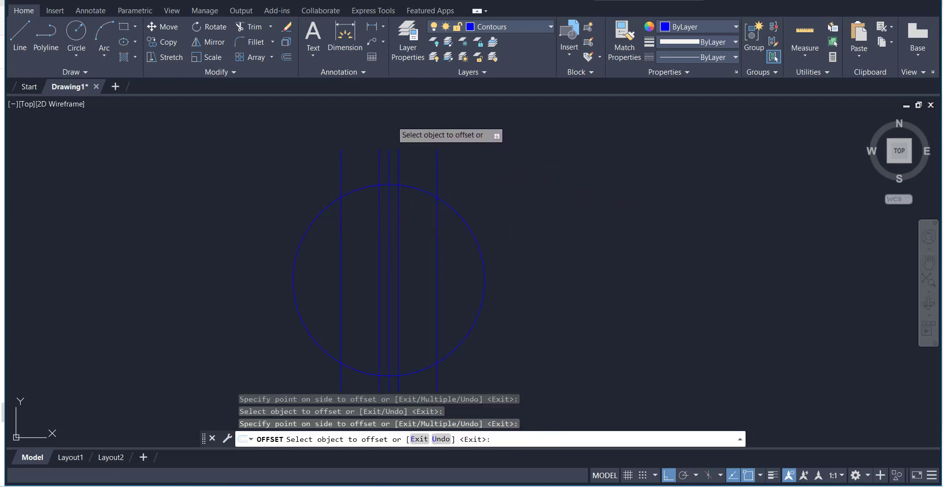
right_click(392, 122)
left_click(417, 129)
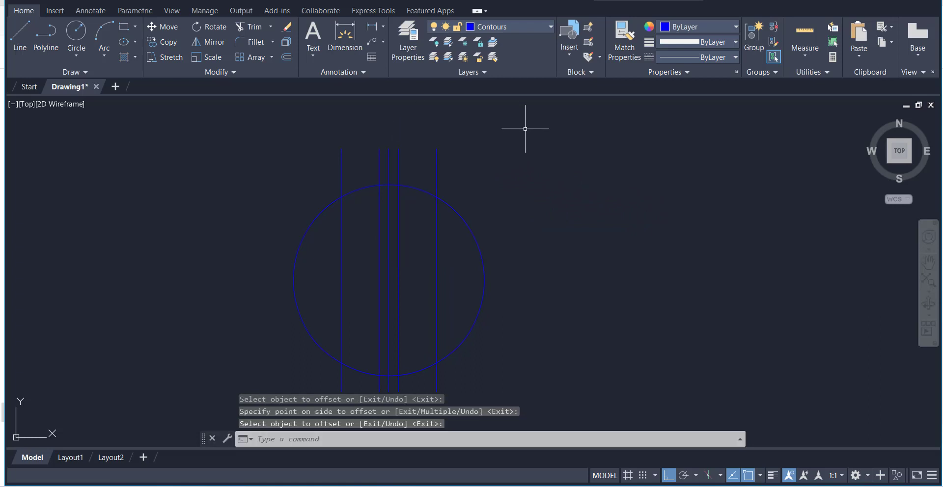
left_click(389, 150)
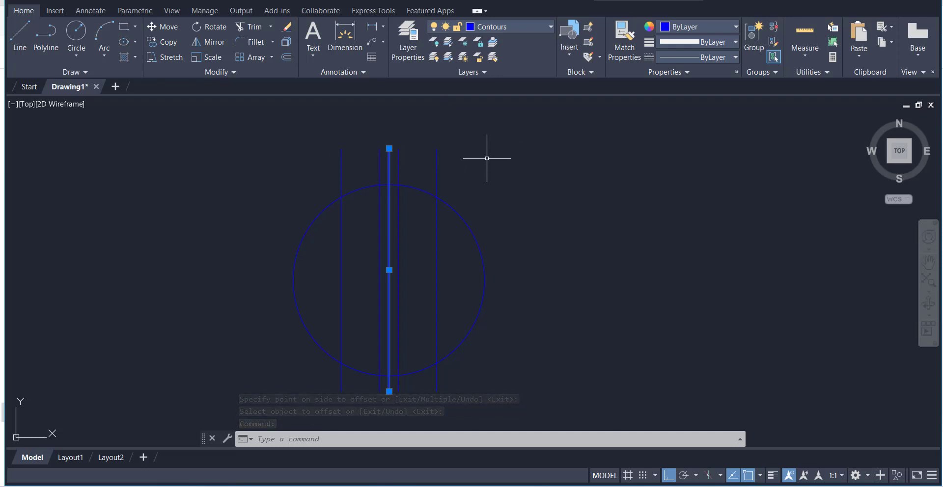
key("Delete")
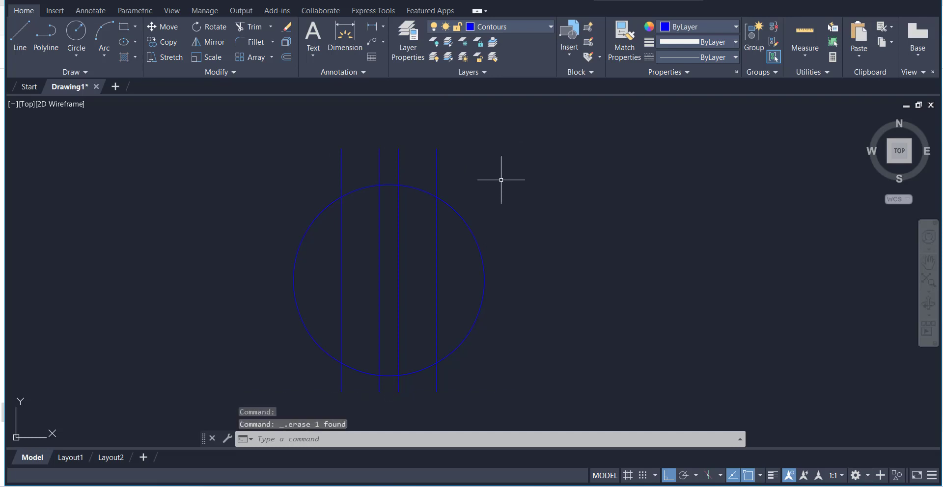
Create a polar array of the four vertical lines around the circle's center
left_click(342, 155)
left_click(380, 161)
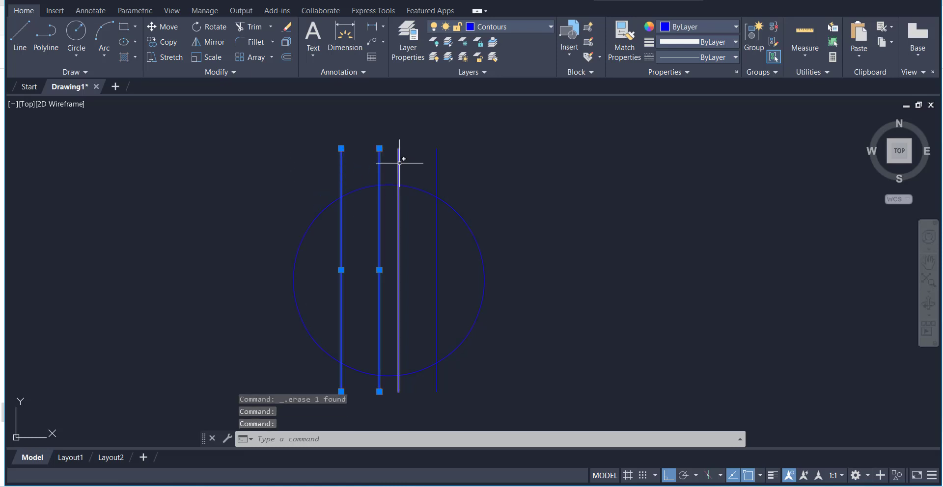
left_click(400, 164)
left_click(439, 167)
left_click(437, 166)
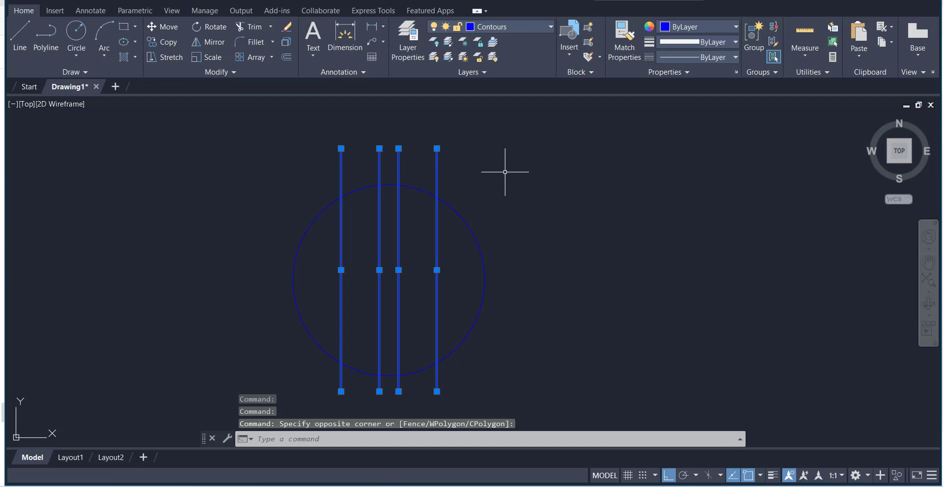
left_click(272, 57)
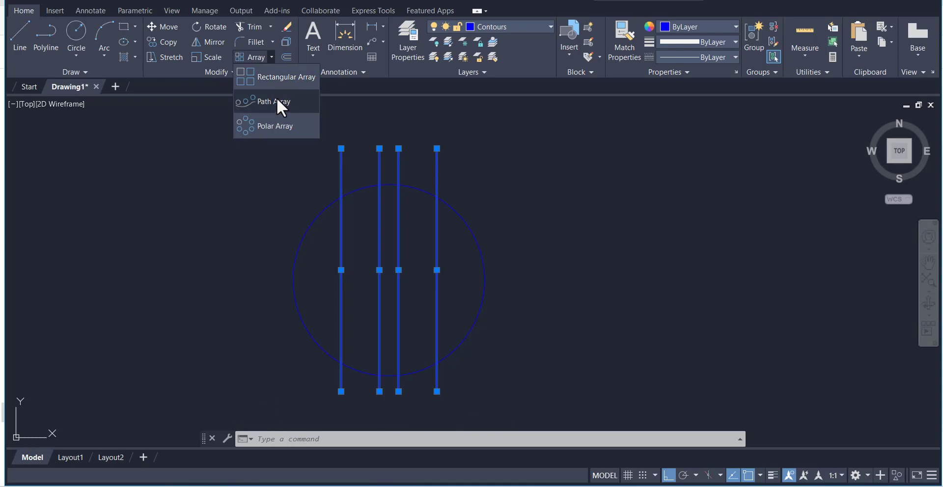
left_click(275, 127)
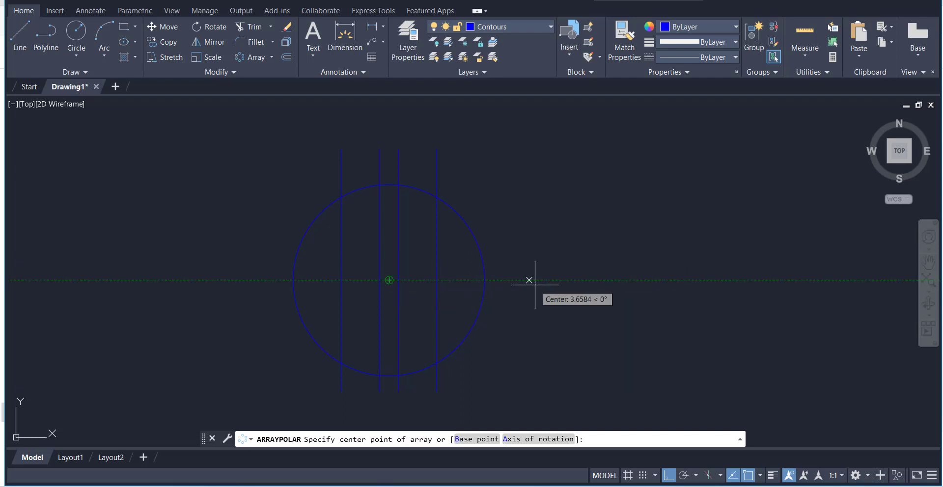
left_click(760, 476)
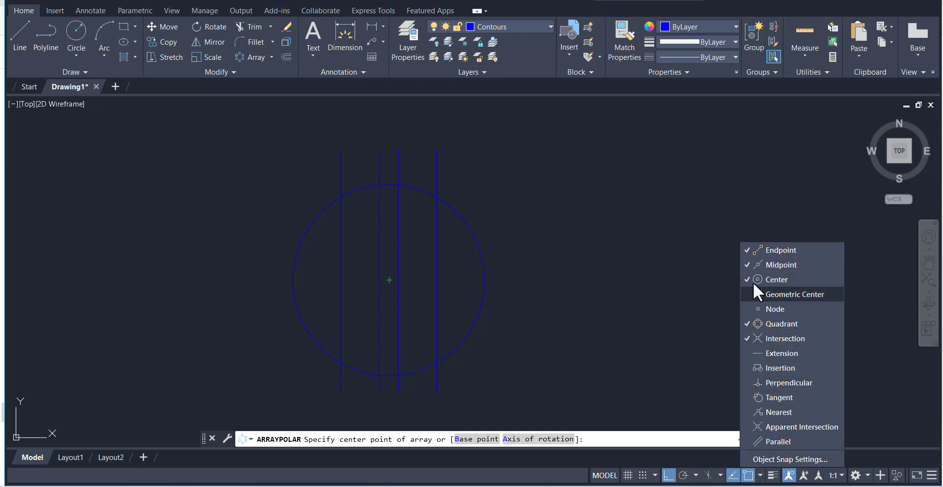
left_click(665, 274)
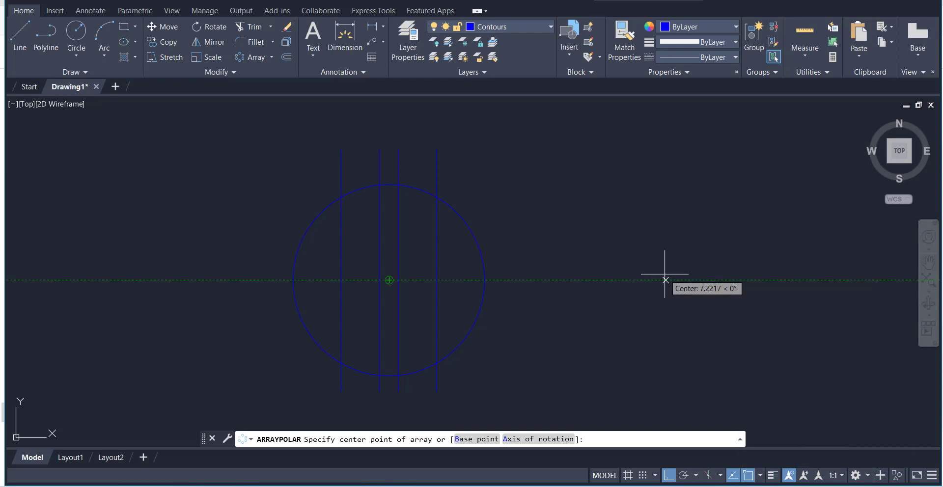
left_click(389, 280)
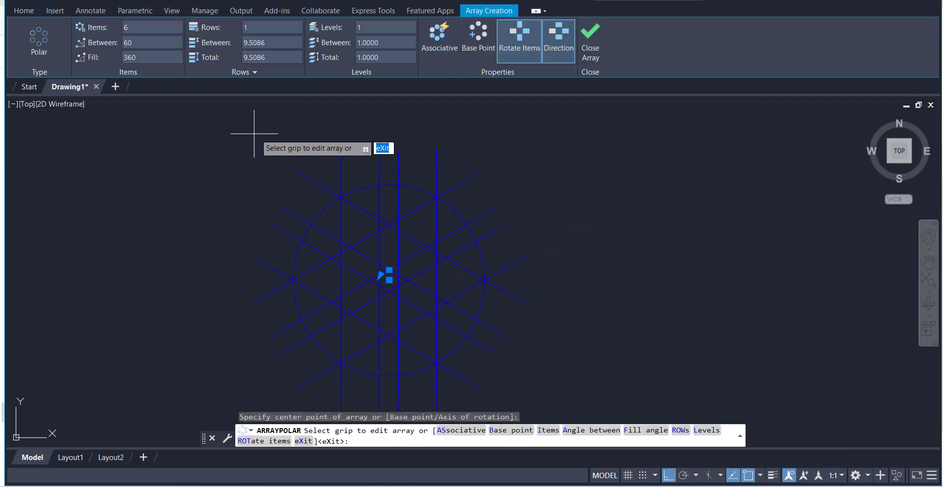
Set the polar array to 2 items with 90 degrees between them and finish it
left_click(143, 29)
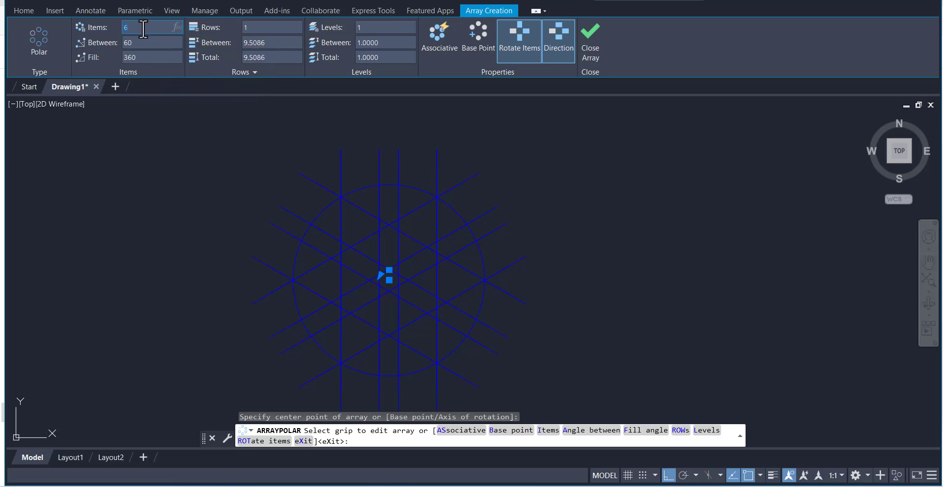
key("Return")
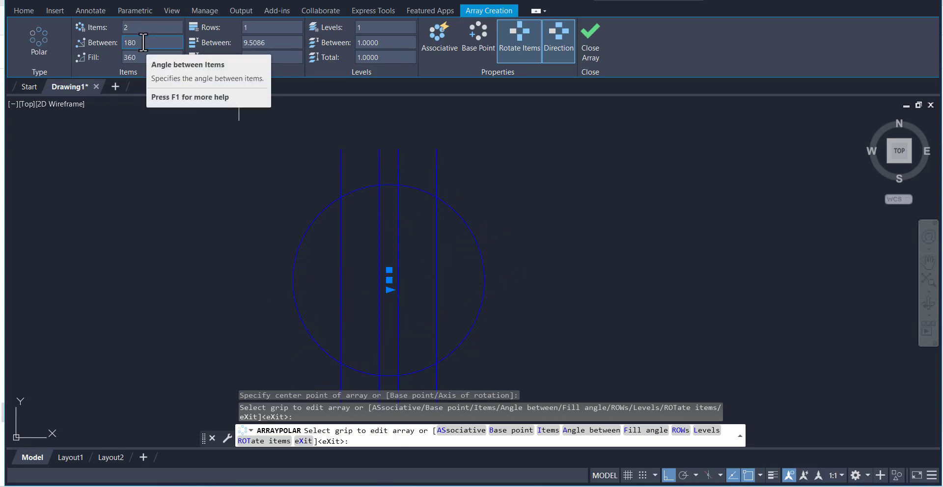
left_click(140, 43)
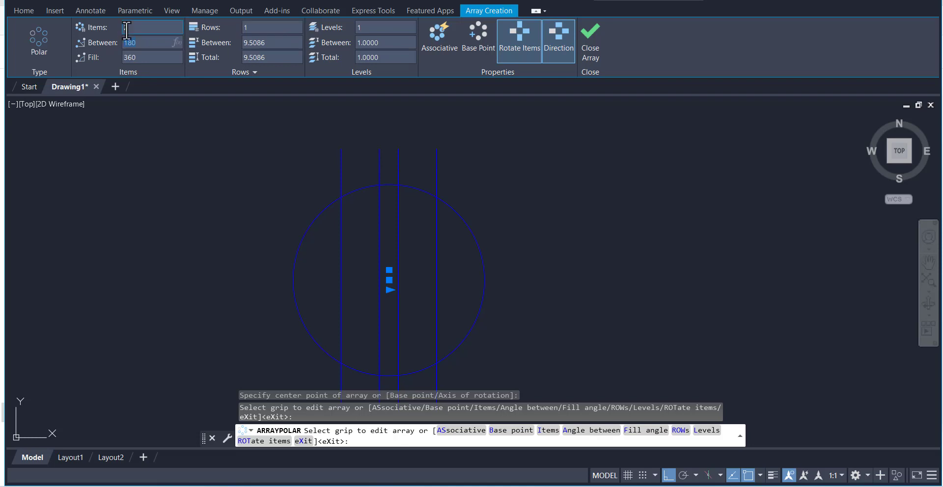
left_click(276, 28)
left_click(128, 27)
type("0")
key("Return")
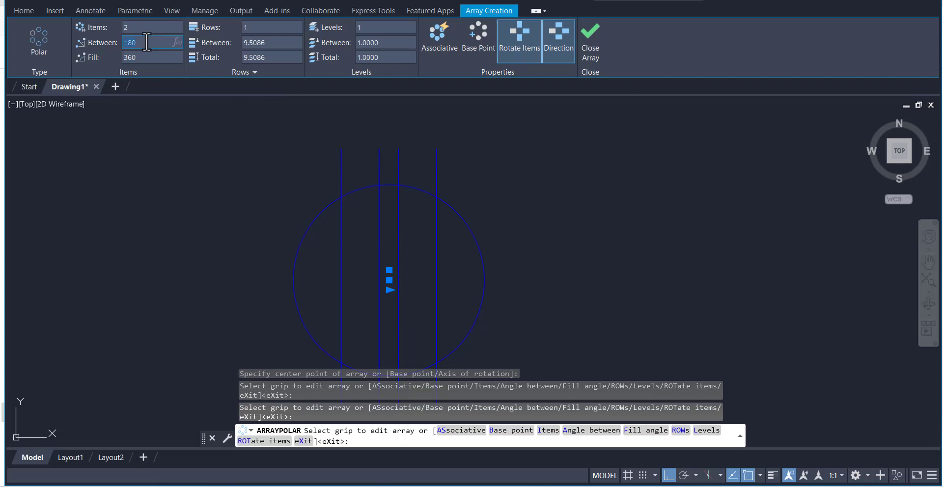
key("Return")
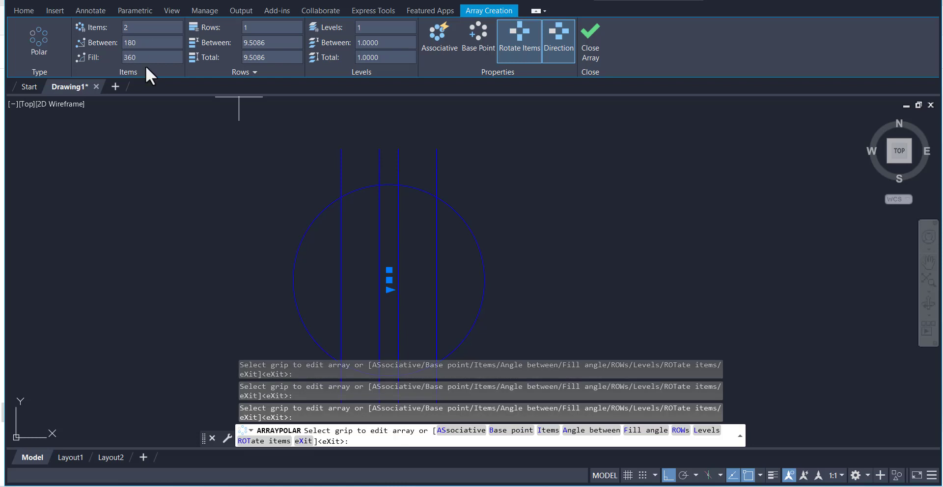
left_click(143, 45)
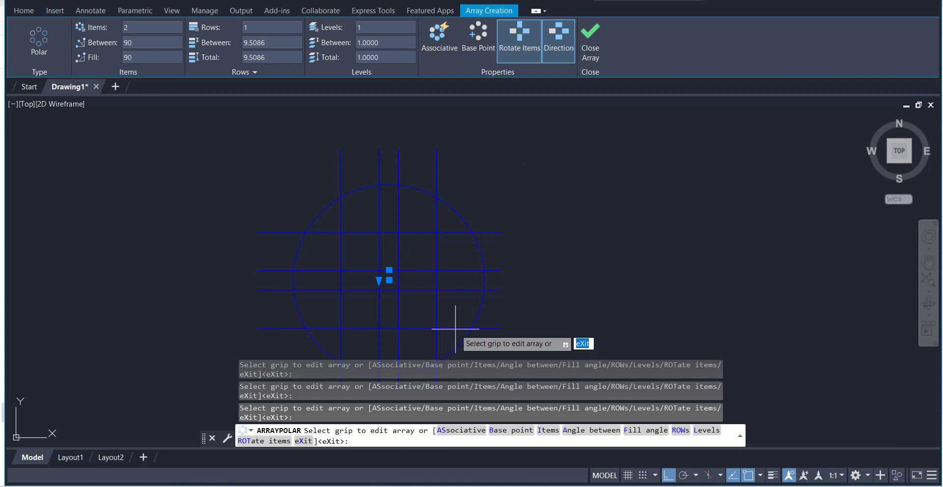
left_click(591, 48)
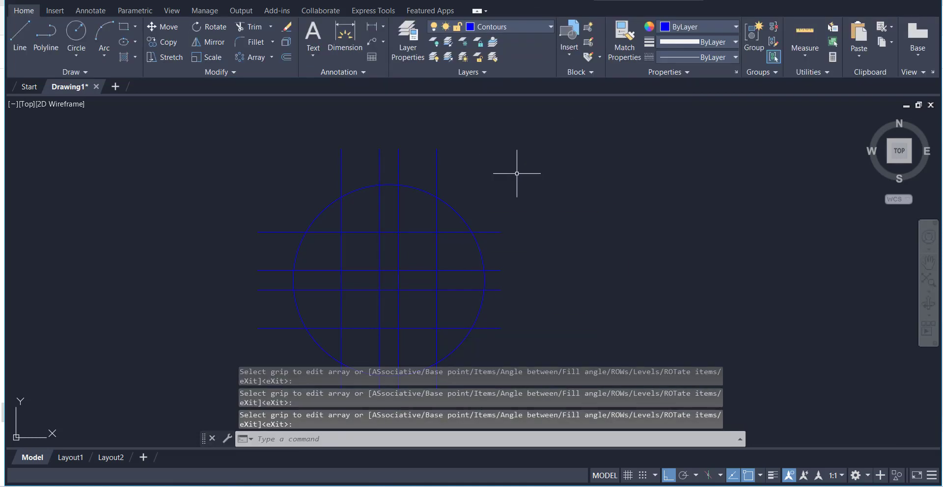
Trim all ends of the vertical and horizontal lines that extend outside the circle
scroll(515, 173, "down", 3)
scroll(510, 214, "up", 3)
scroll(509, 215, "down", 4)
scroll(455, 152, "up", 3)
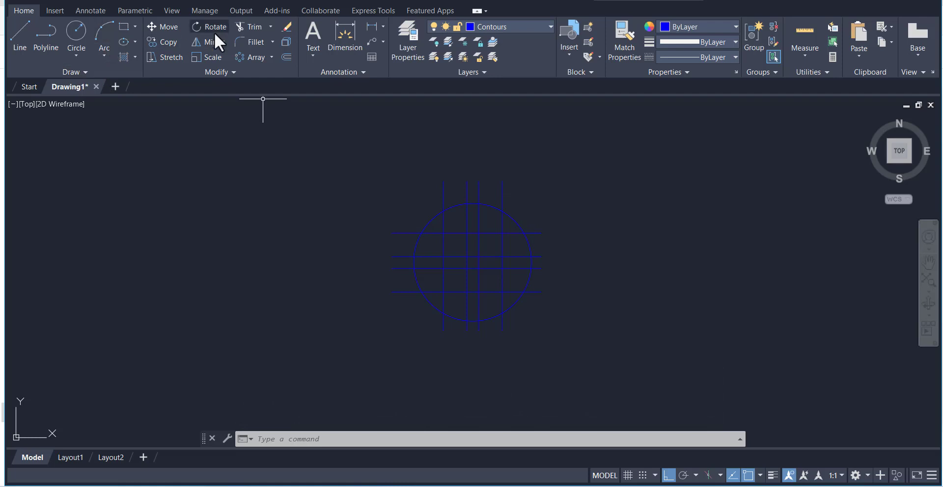
left_click(252, 30)
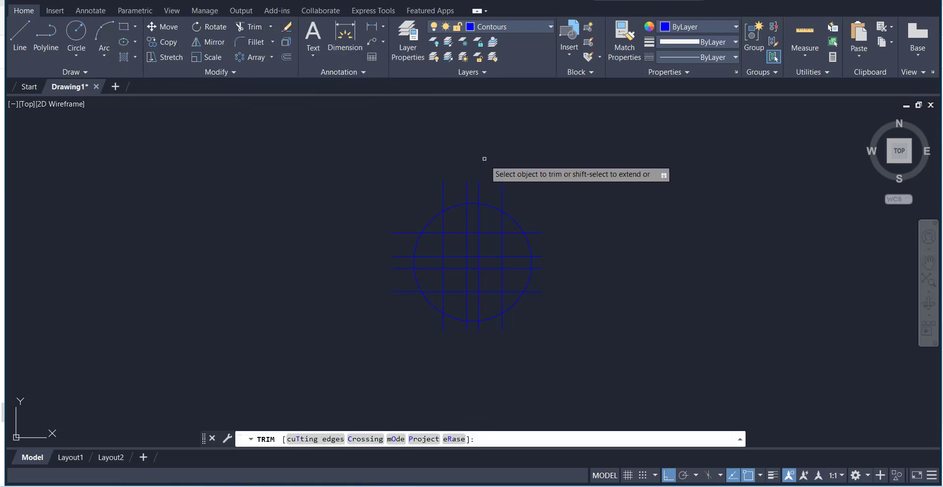
left_click(468, 190)
key("Return")
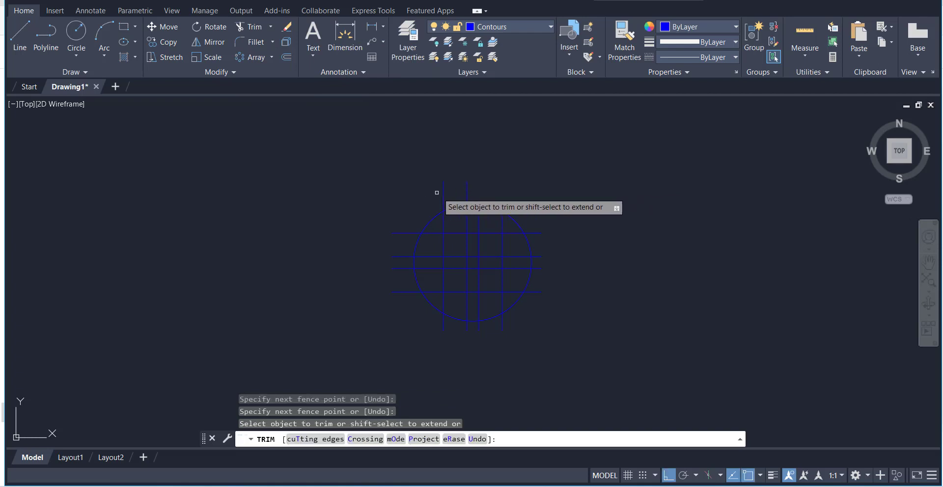
left_click(402, 208)
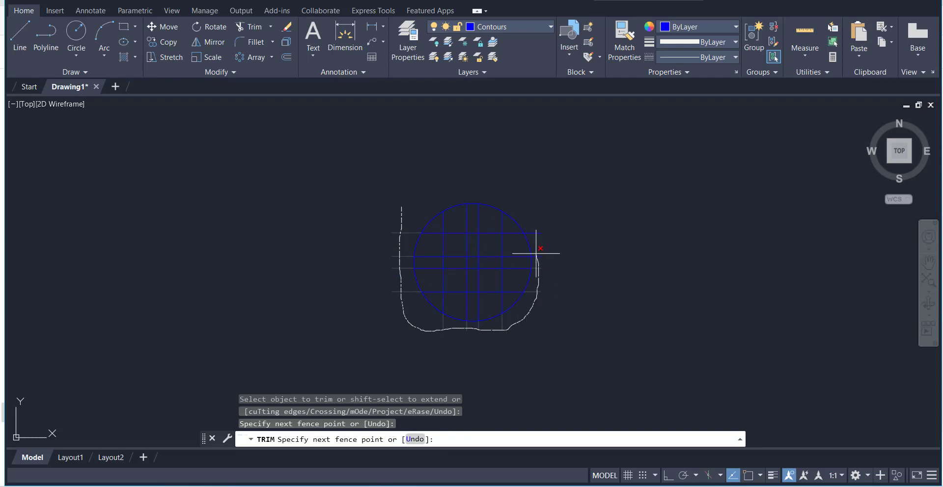
key("Return")
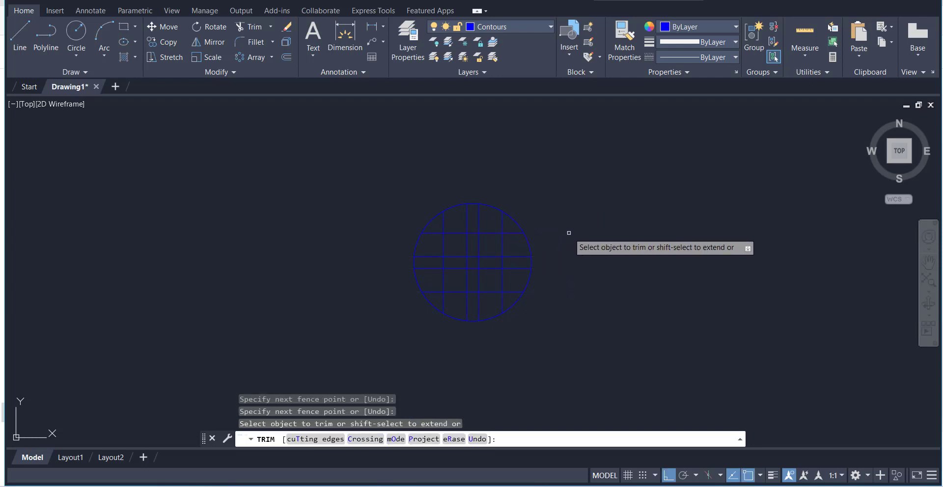
Trim the four diagonal arcs of the circle between the outer vertical and outer horizontal lines
scroll(570, 236, "up", 3)
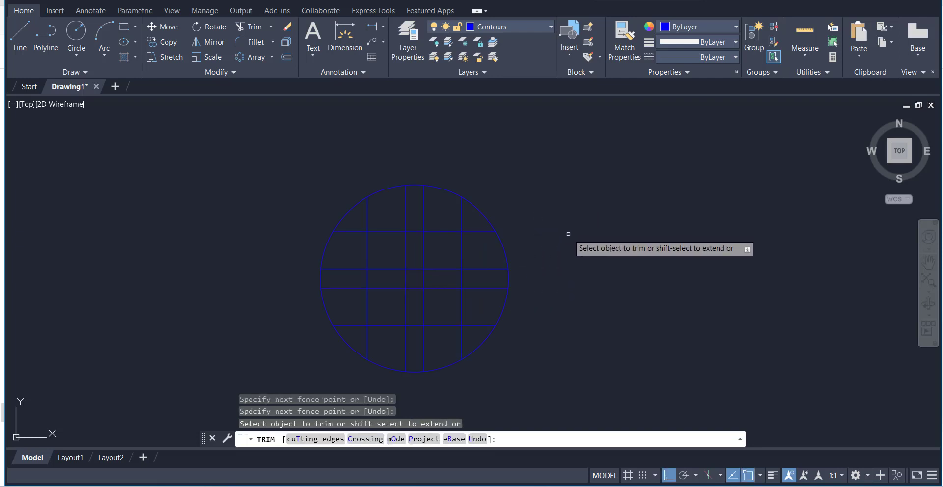
left_click(484, 210)
left_click(344, 213)
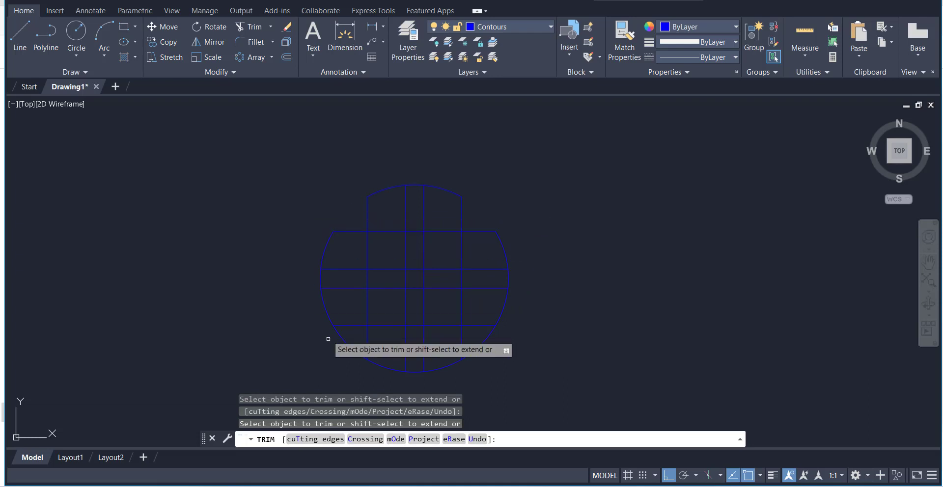
left_click(344, 340)
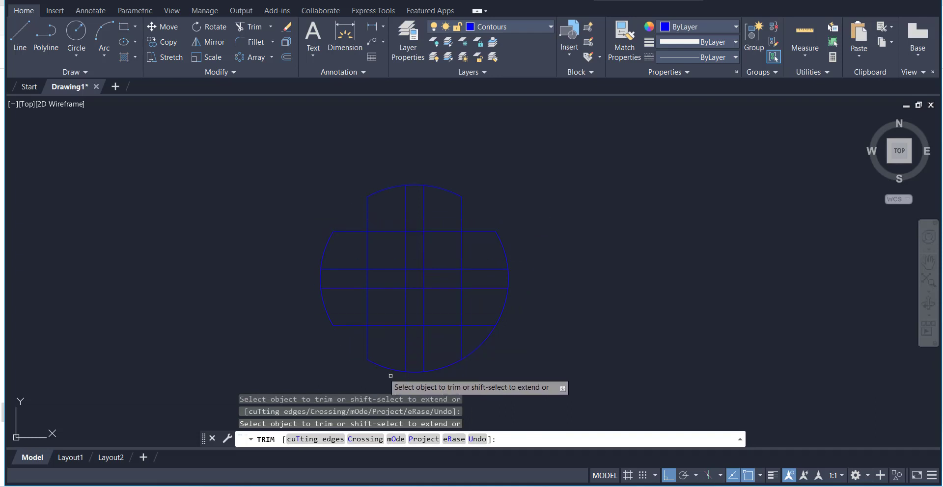
left_click(476, 350)
scroll(561, 251, "down", 2)
scroll(561, 251, "up", 2)
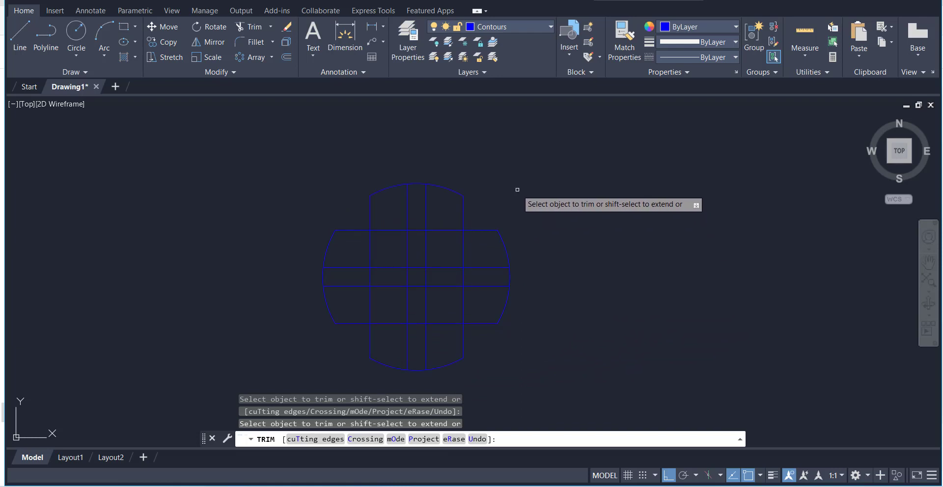
Trim the inner segments of the outer vertical and horizontal lines, leaving only the corner recess edges of the cross-shaped outline
left_click(454, 230)
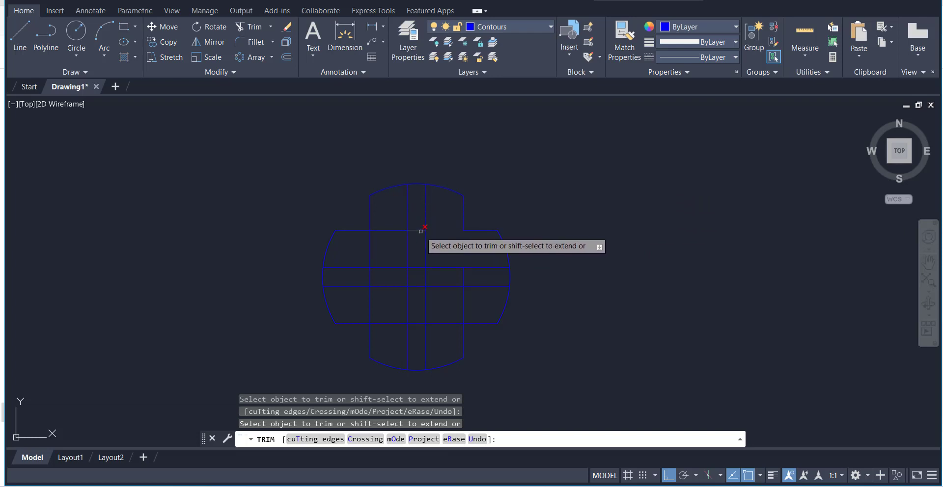
left_click(391, 324)
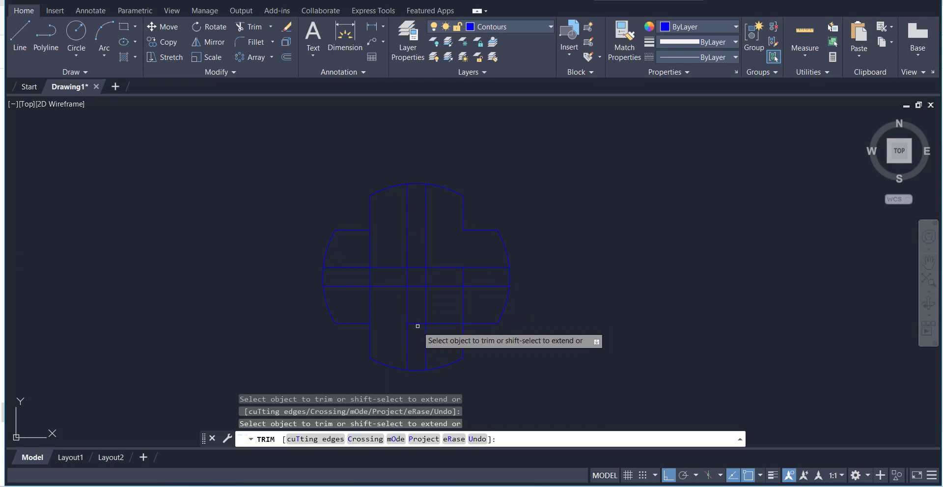
left_click(417, 324)
left_click(445, 325)
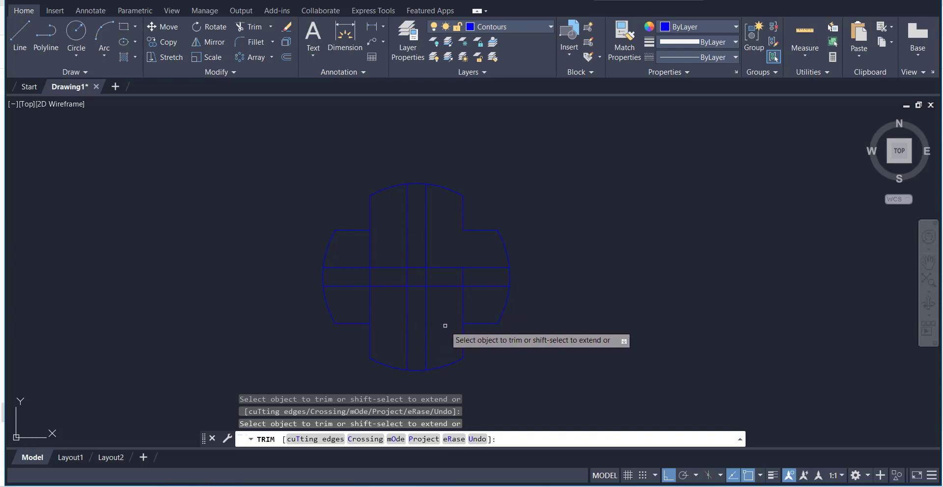
left_click(464, 302)
left_click(466, 281)
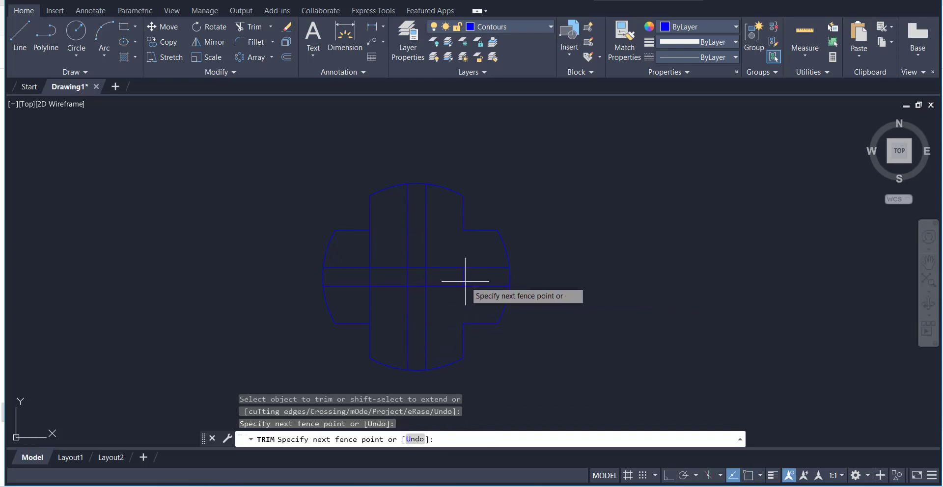
left_click(463, 277)
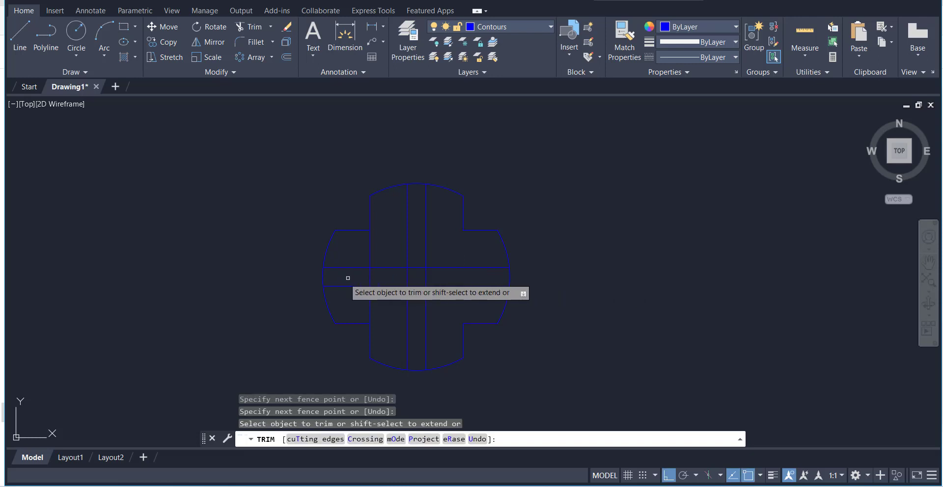
left_click(370, 277)
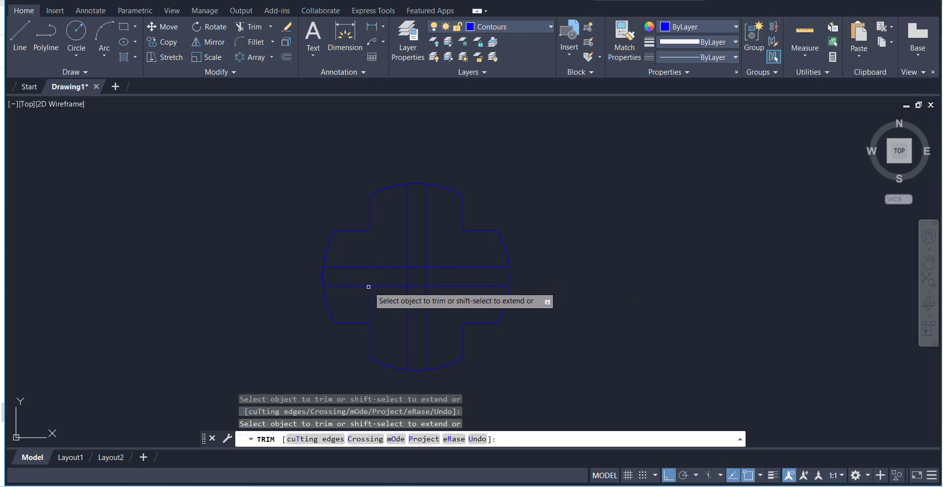
right_click(561, 221)
left_click(575, 230)
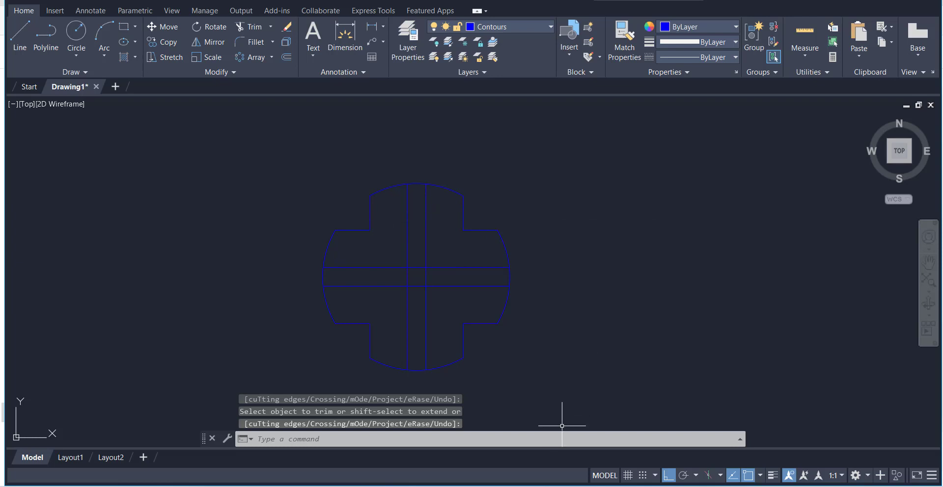
Consult the Indexing Guide reference image for the slot dimensions
left_click(550, 486)
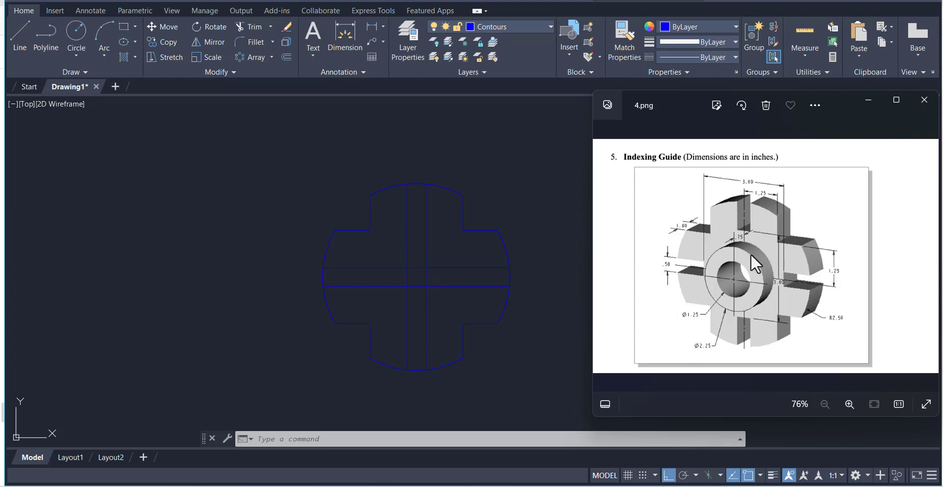
left_click(516, 185)
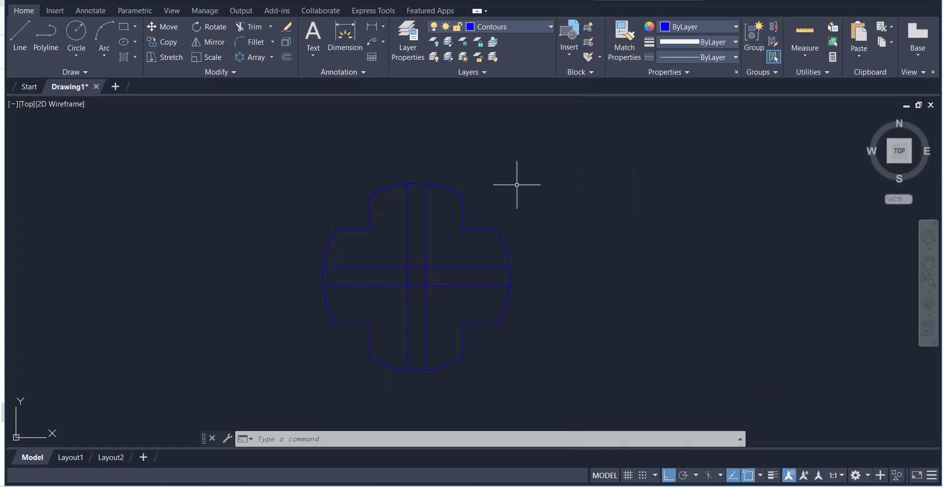
left_click(20, 36)
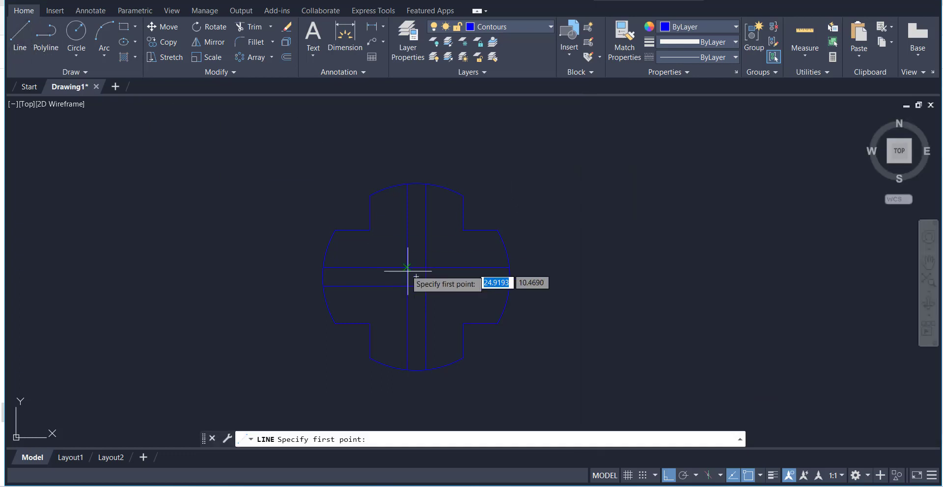
left_click(370, 277)
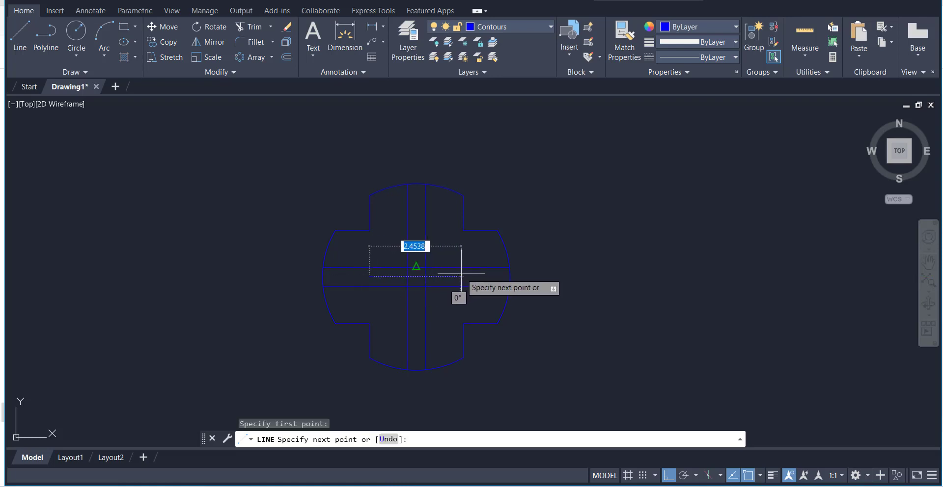
left_click(461, 274)
right_click(549, 191)
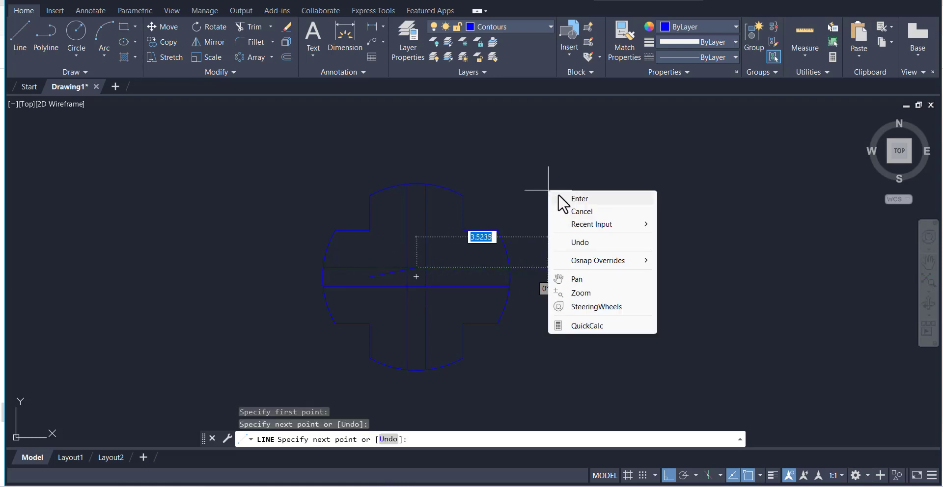
left_click(578, 198)
left_click(389, 275)
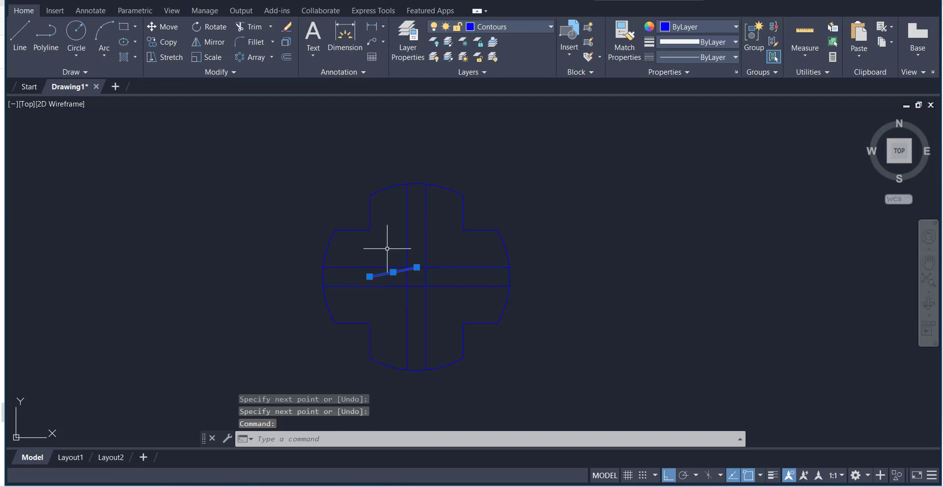
key("Delete")
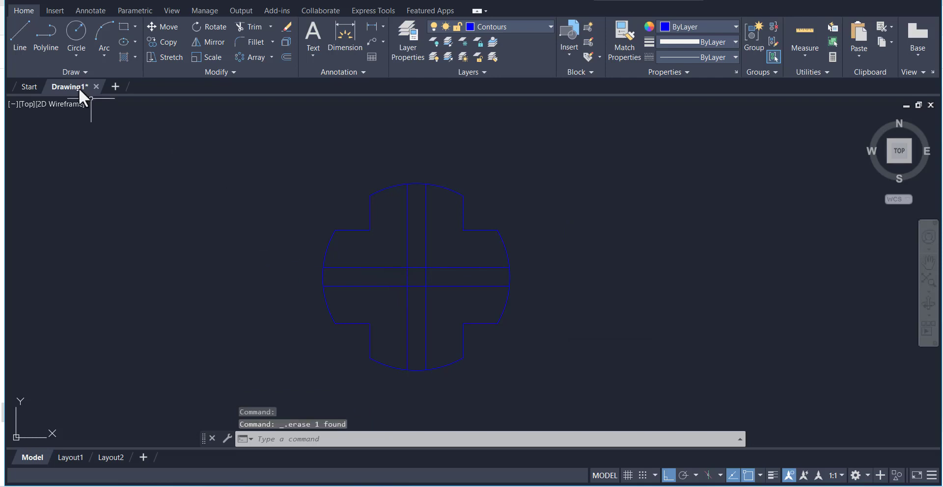
Draw a horizontal line about 2 units long through the centre of the cross-shaped outline
left_click(20, 35)
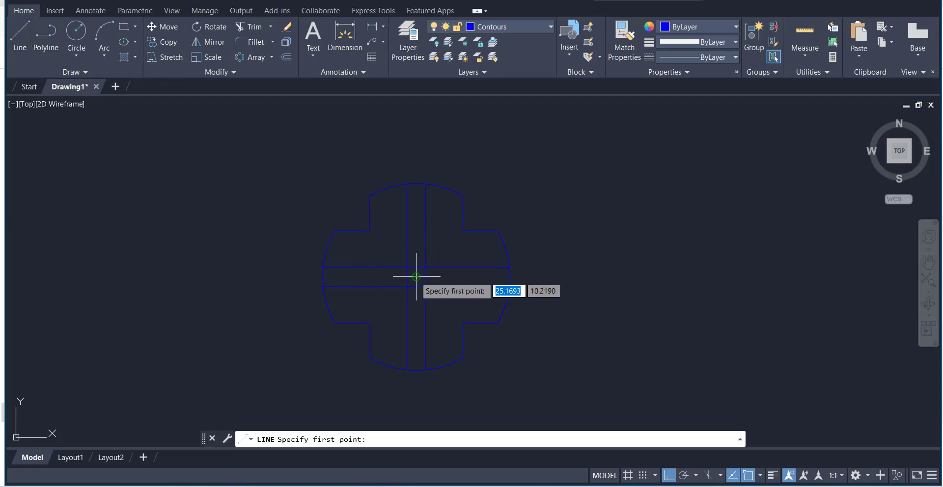
left_click(383, 277)
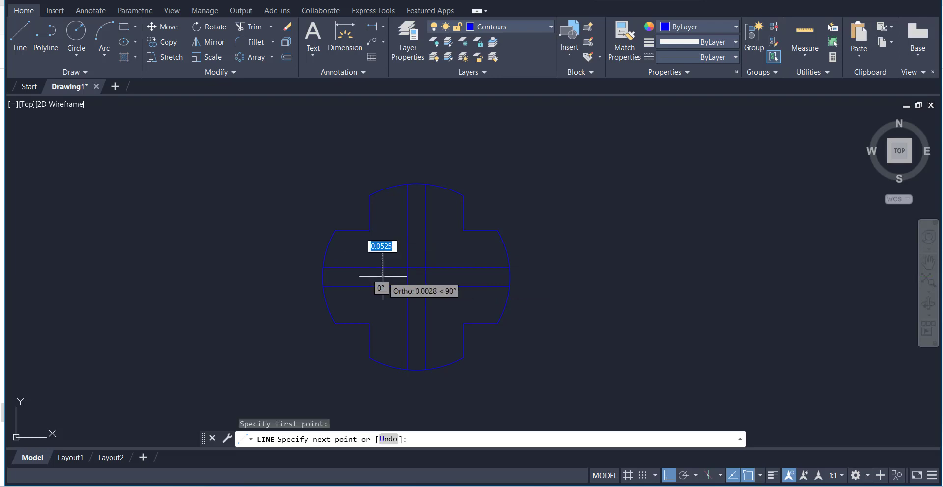
left_click(457, 276)
right_click(524, 182)
left_click(541, 184)
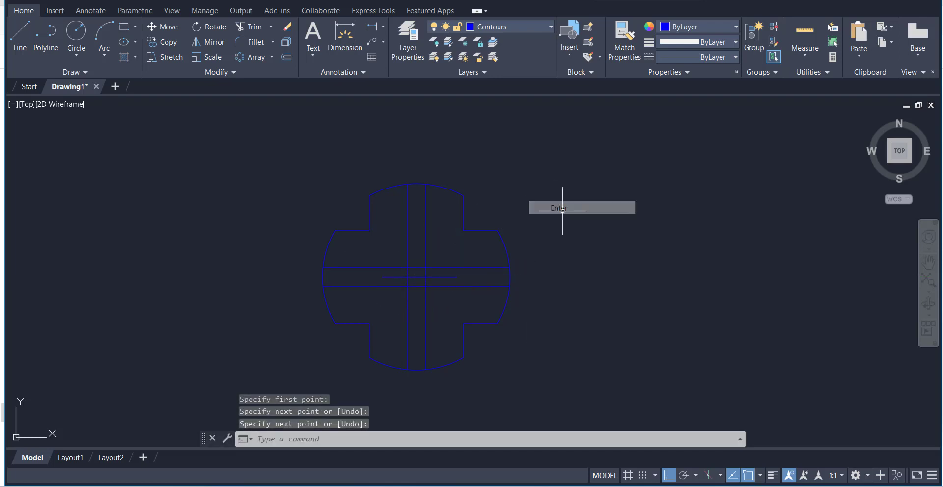
Offset the short horizontal centre line by 1.5 both upward and downward
left_click(286, 57)
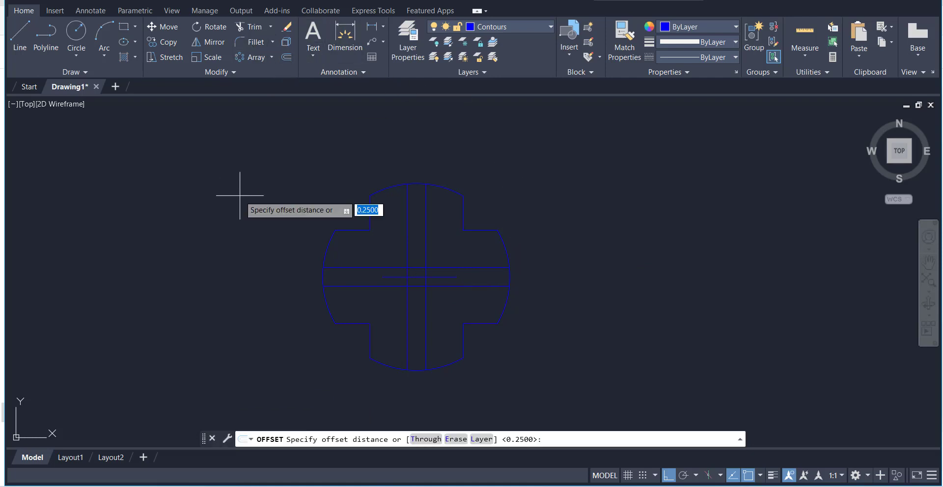
key("Return")
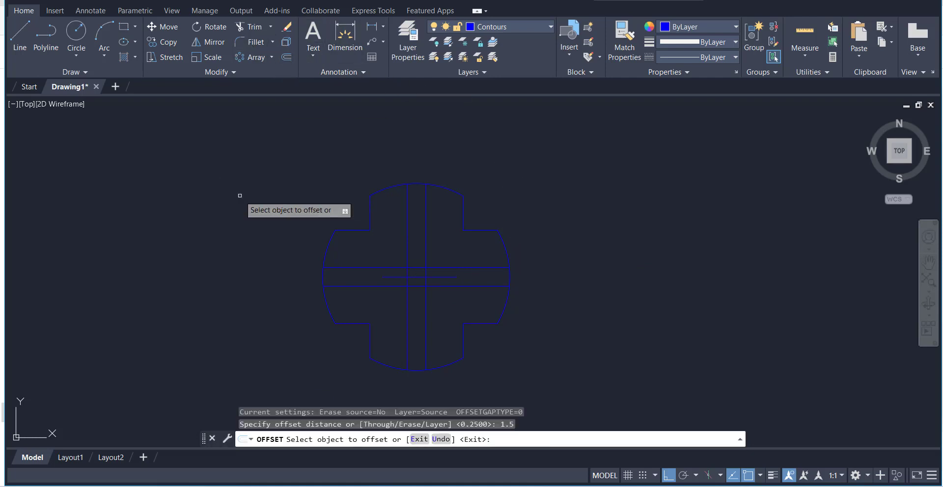
left_click(428, 277)
left_click(433, 271)
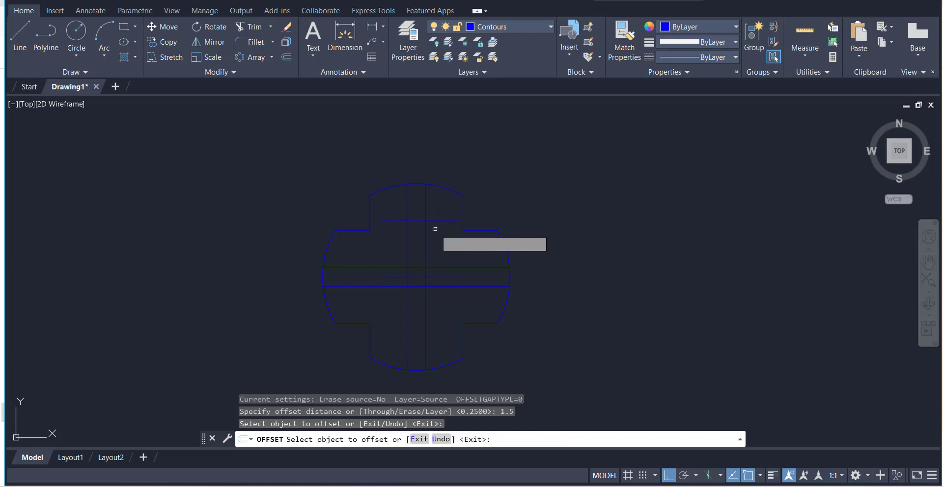
left_click(433, 276)
left_click(436, 315)
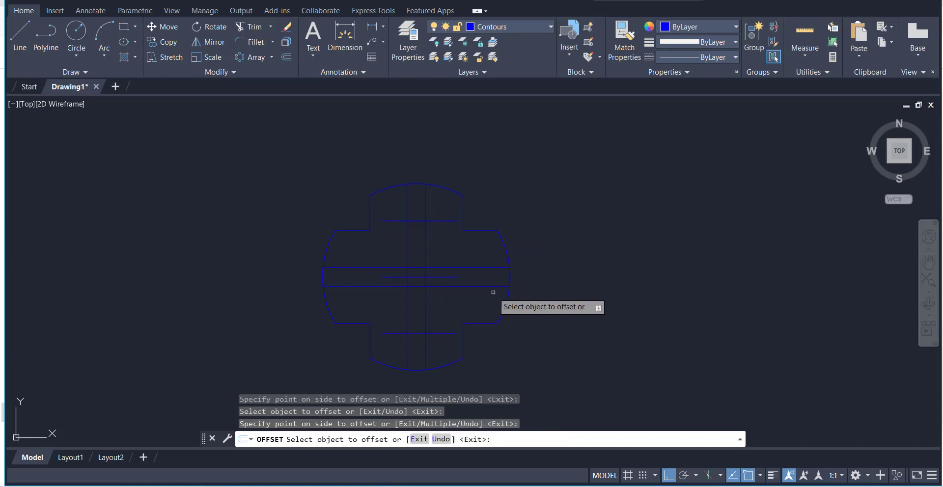
Trim the overhanging ends of the upper offset line and the vertical slot lines beneath it to form the upper slot
left_click(253, 28)
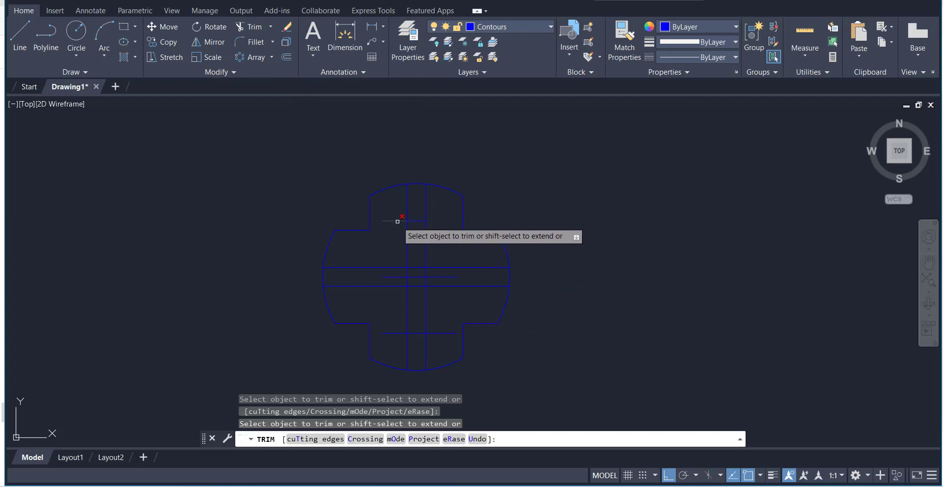
left_click(398, 222)
left_click(407, 229)
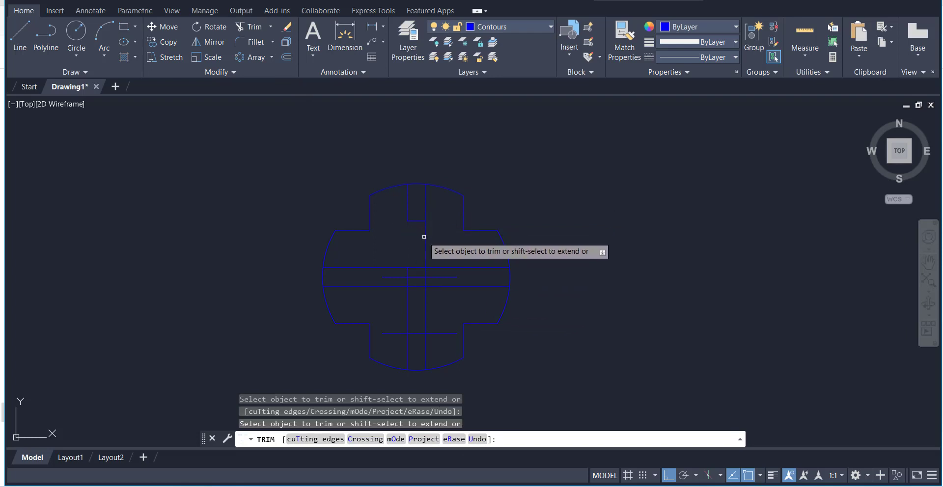
left_click(426, 238)
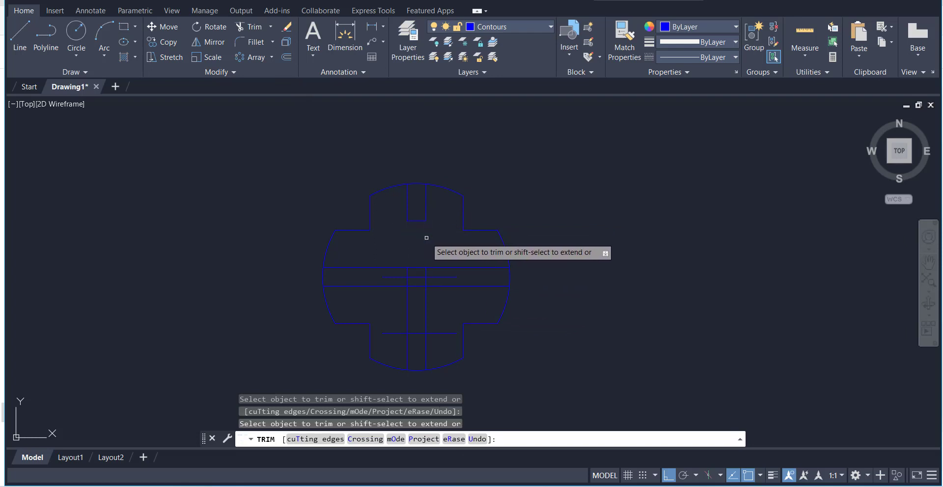
Trim the overhanging ends of the lower offset line and the vertical slot lines above it to form the lower slot
left_click(436, 333)
left_click(394, 333)
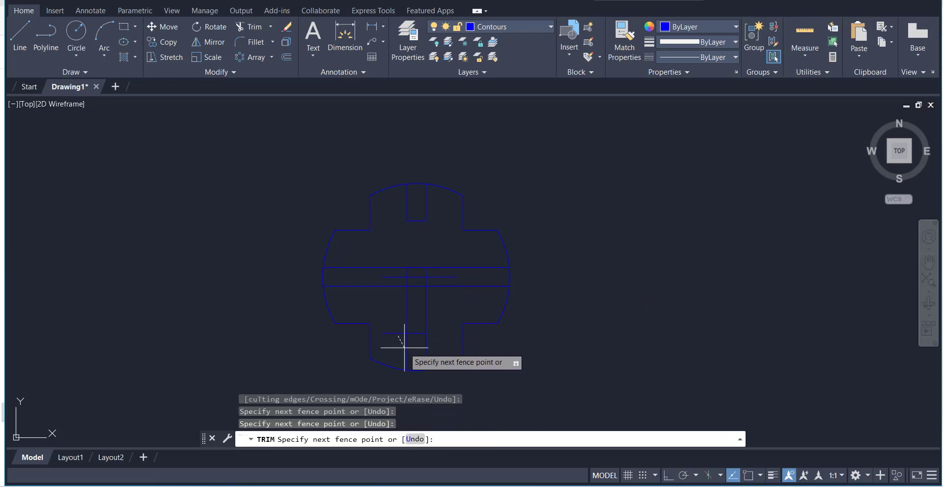
key("Return")
left_click(407, 314)
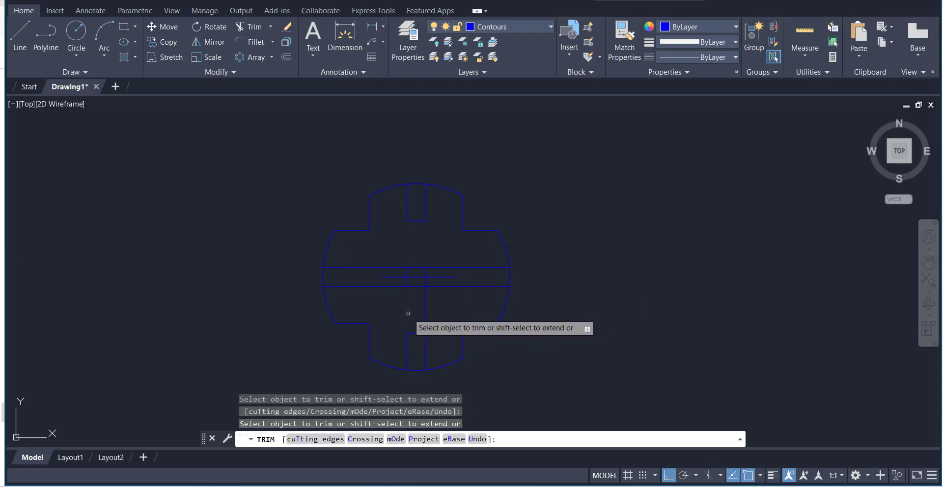
left_click(428, 311)
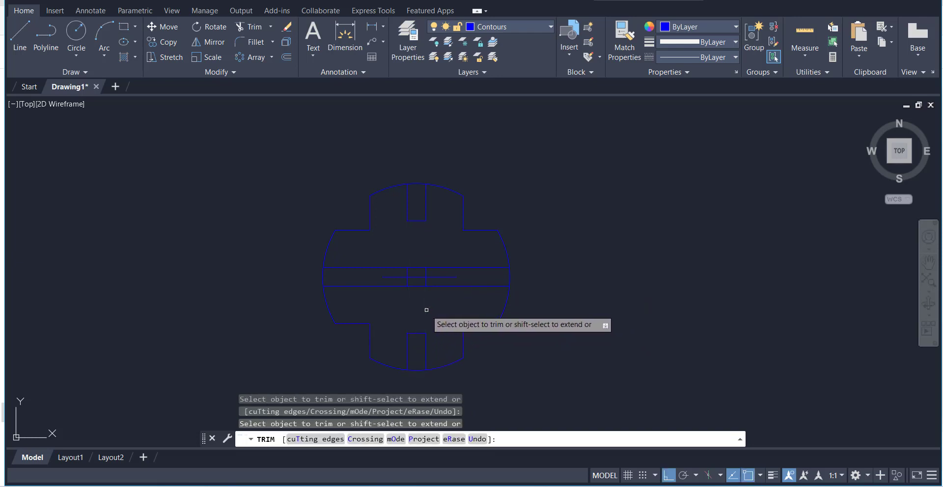
Trim away the short horizontal centre line and the vertical slot line remnants between the two long horizontal lines
left_click(442, 277)
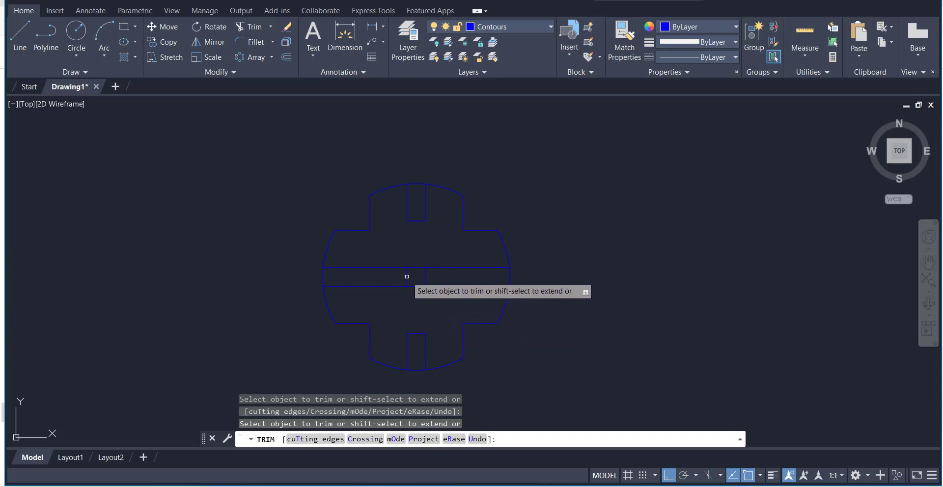
left_click(408, 277)
left_click(426, 275)
right_click(555, 214)
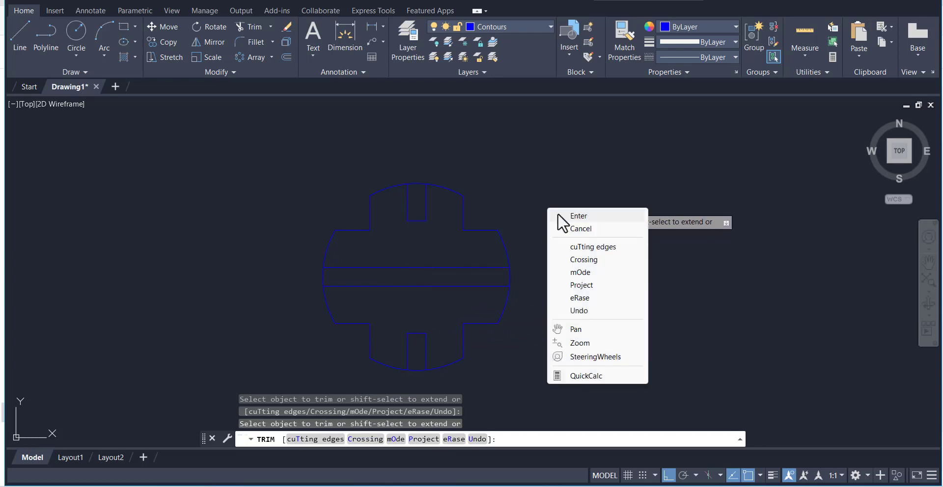
left_click(570, 215)
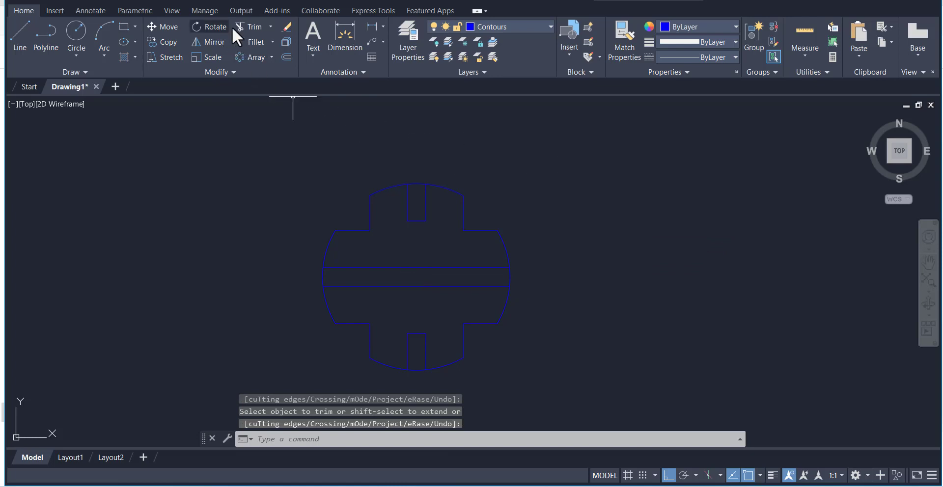
Trim the outer arc segments across the mouths of the upper and lower slots
left_click(261, 27)
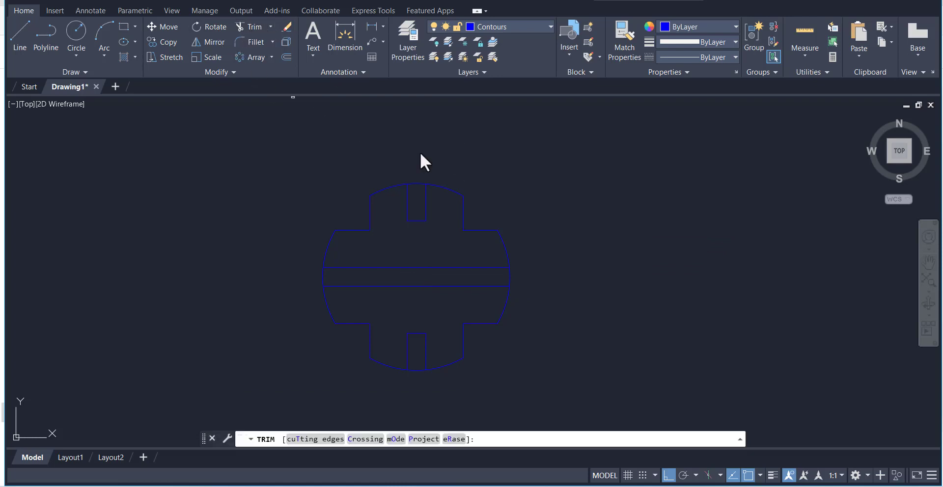
left_click(416, 185)
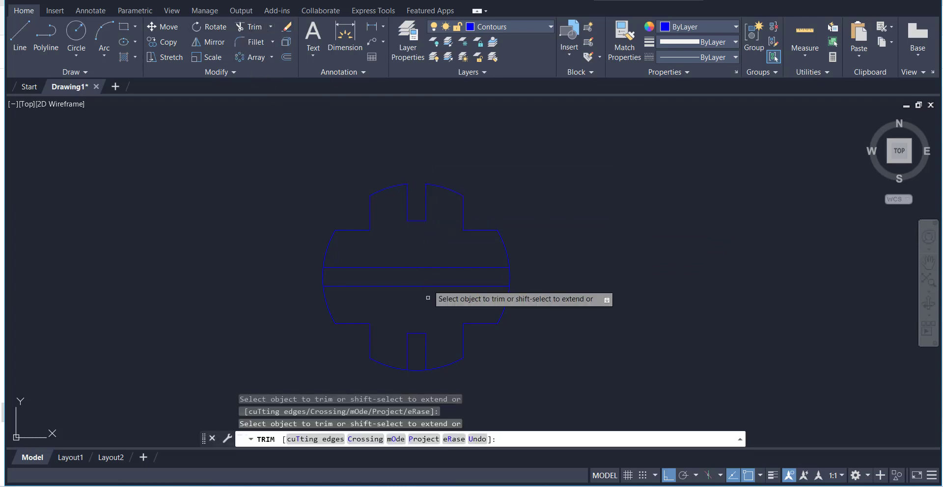
left_click(416, 369)
right_click(563, 243)
left_click(587, 244)
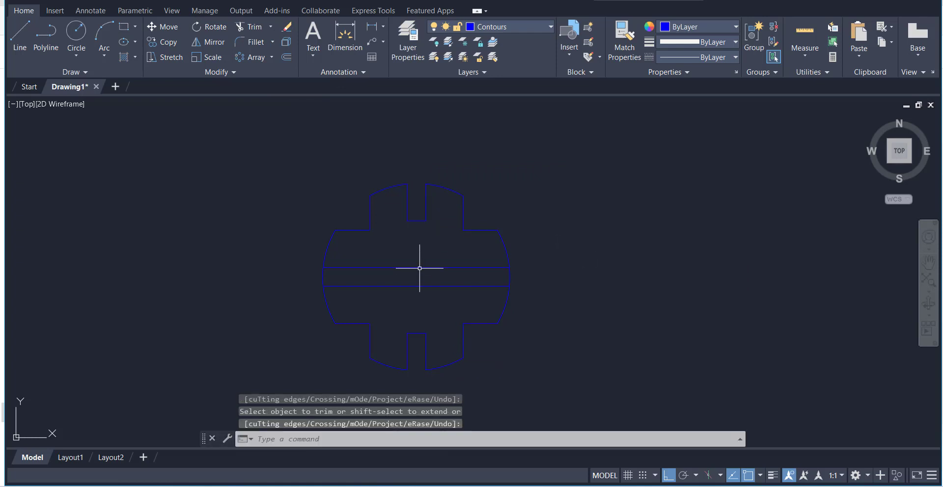
Draw a short vertical line through the centre, crossing both long horizontal slot lines
left_click(20, 31)
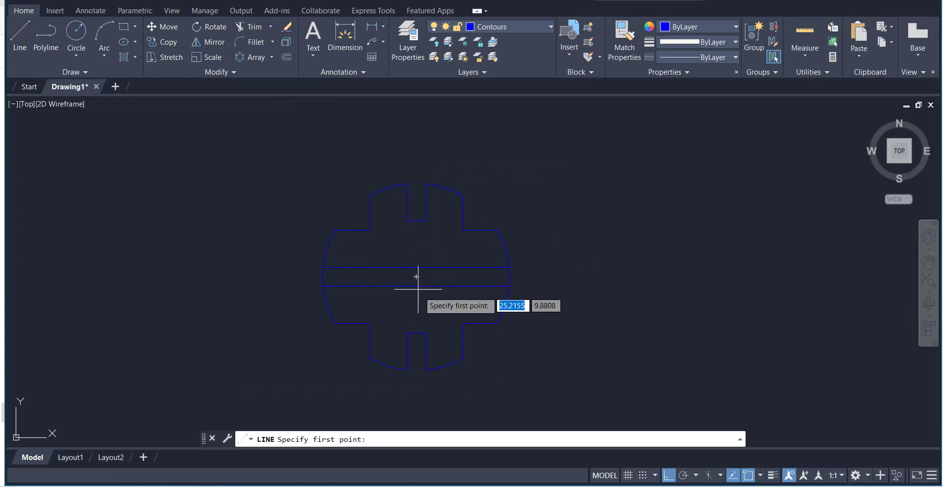
left_click(417, 251)
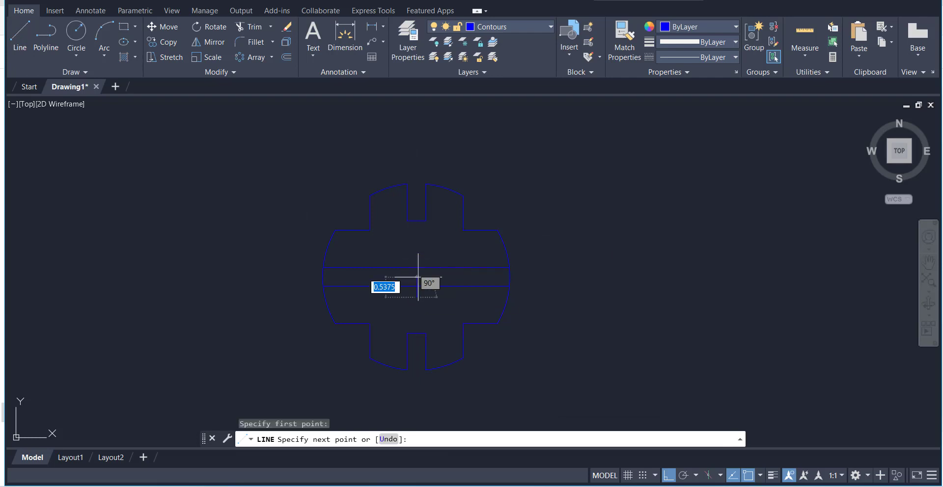
right_click(426, 251)
left_click(450, 259)
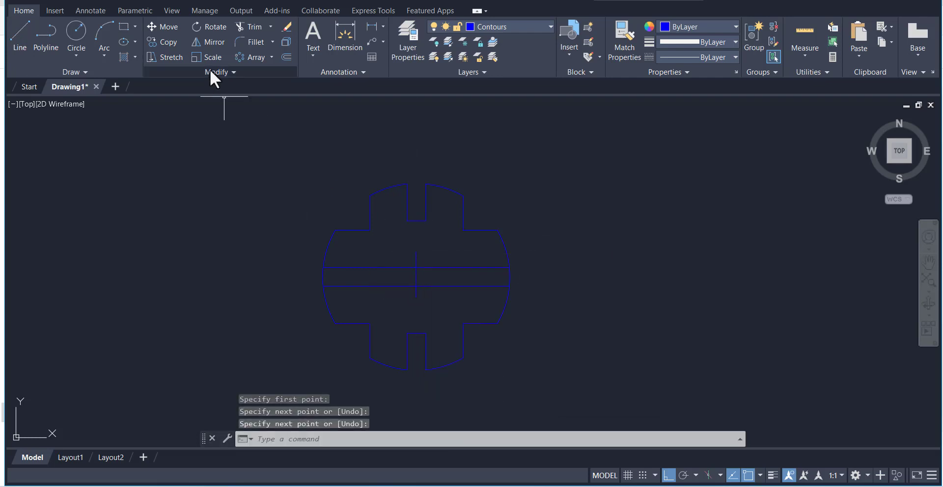
Offset the short vertical centre line by 1.5 to both the left and the right
left_click(286, 57)
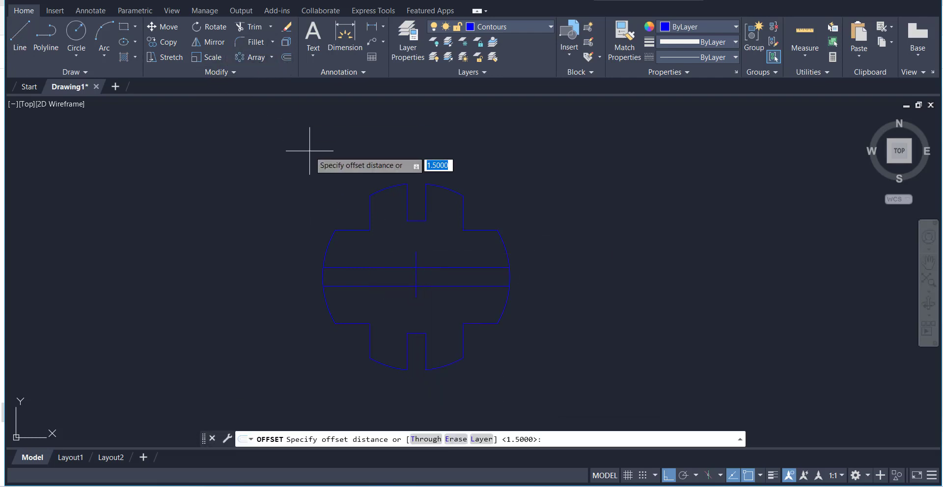
key("Return")
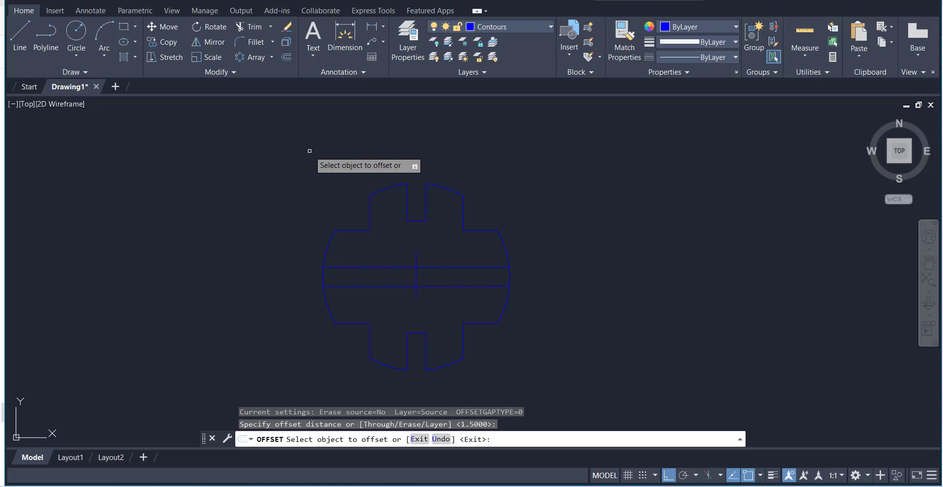
left_click(415, 274)
left_click(437, 275)
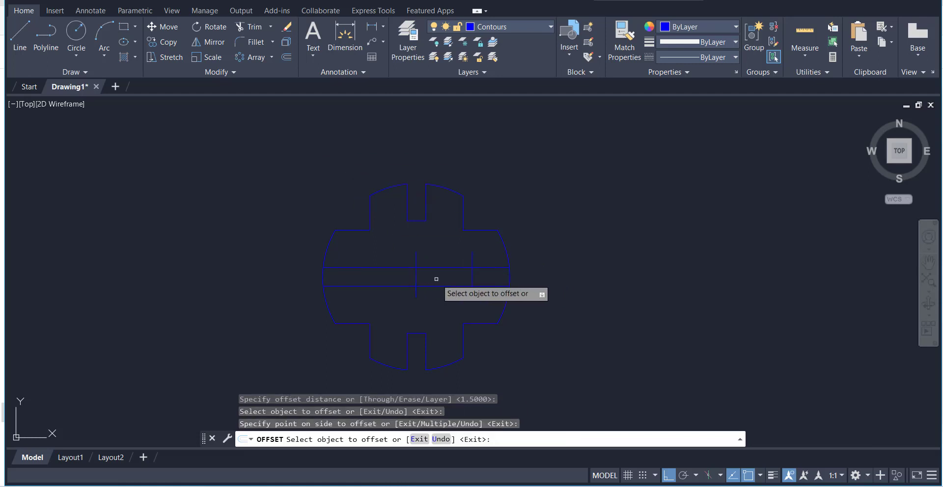
left_click(419, 275)
left_click(351, 276)
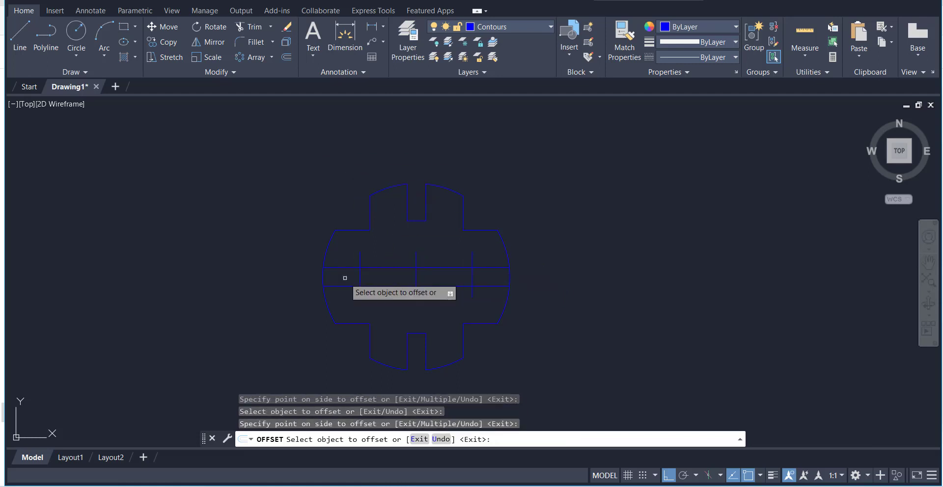
right_click(236, 169)
left_click(261, 176)
Trim the short vertical line ends above the slots and the middle portions of the two long horizontal lines
left_click(251, 27)
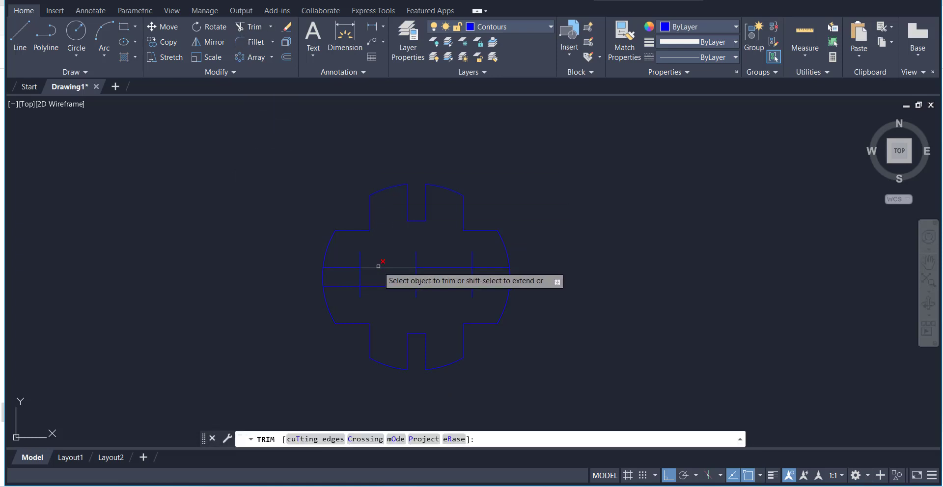
left_click(350, 256)
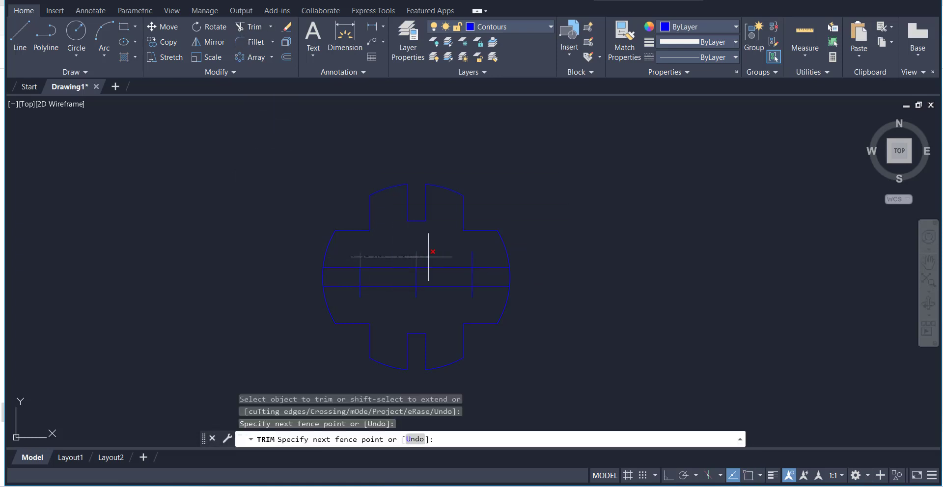
left_click(484, 258)
key("Return")
left_click_drag(479, 289, 438, 266)
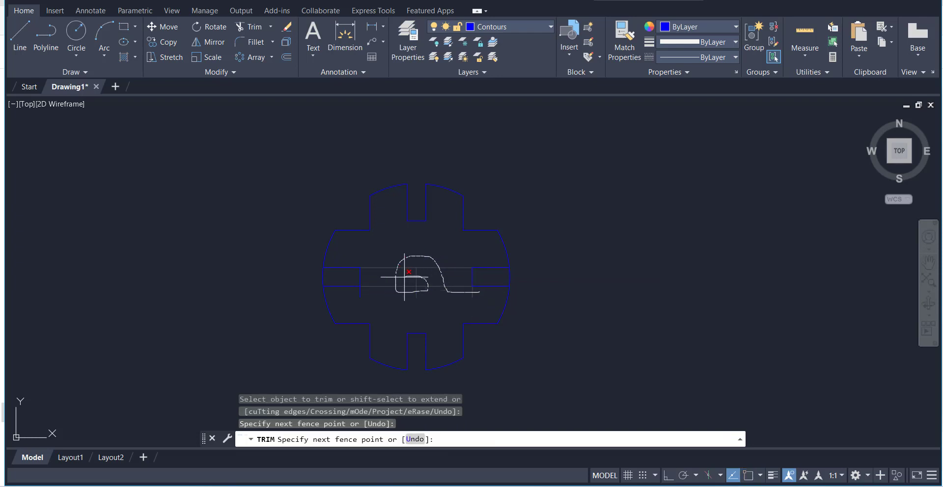
Trim the leftover vertical stub and the outer arc segments across the mouths of the left and right slots
left_click_drag(356, 291, 357, 292)
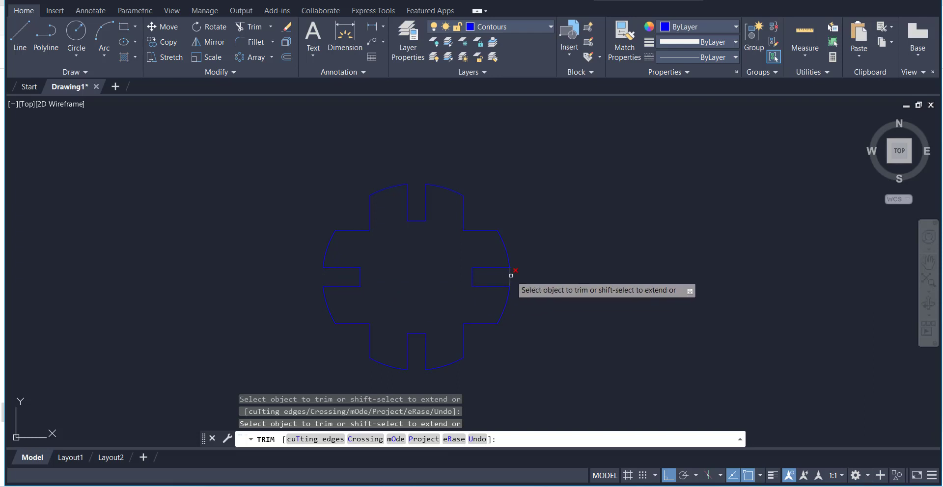
right_click(570, 215)
left_click(582, 219)
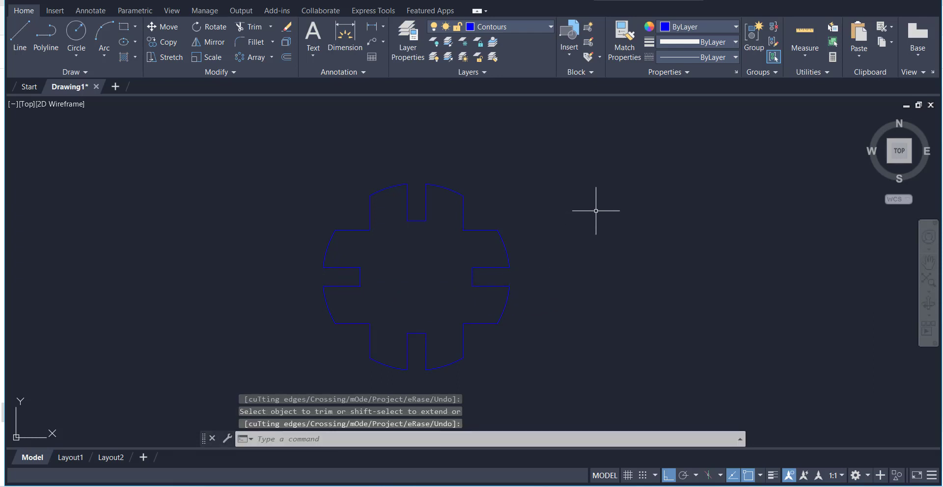
Check the hub dimensions in the reference image and draw a 2.25 diameter circle at the centre of the outline
key("alt+Tab")
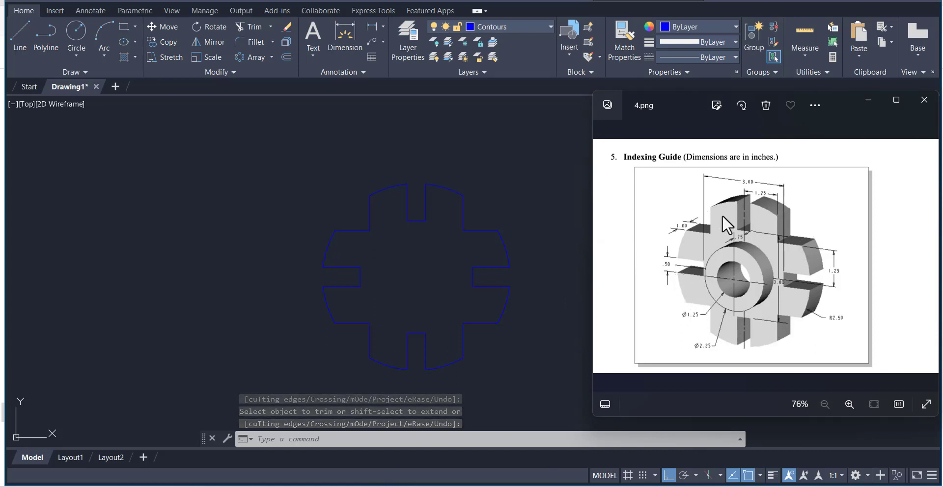
left_click(530, 199)
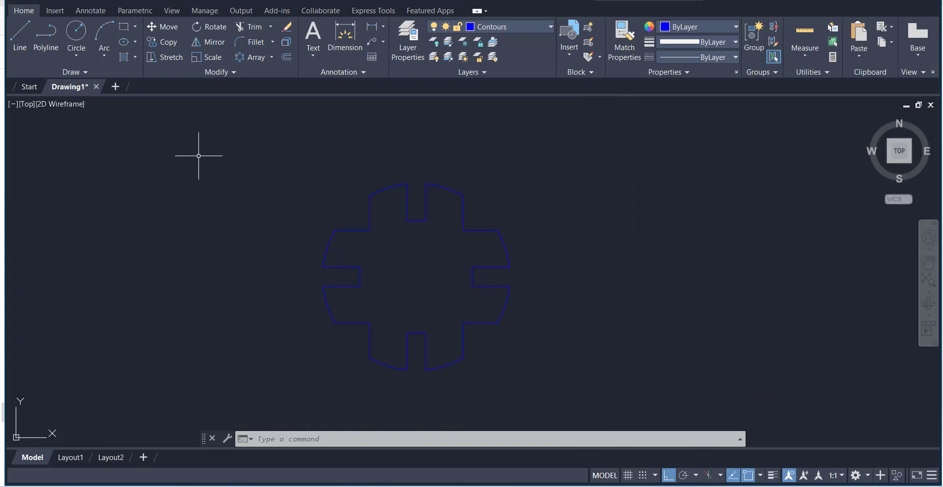
left_click(74, 53)
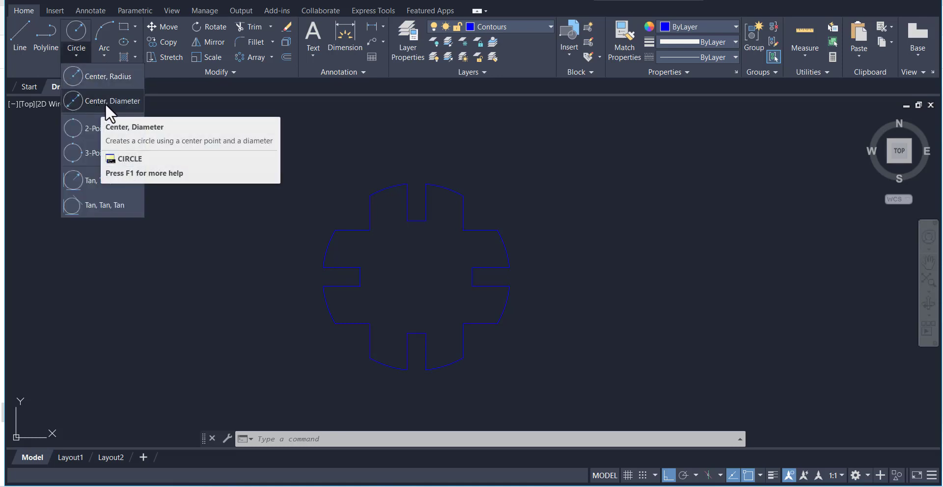
left_click(106, 103)
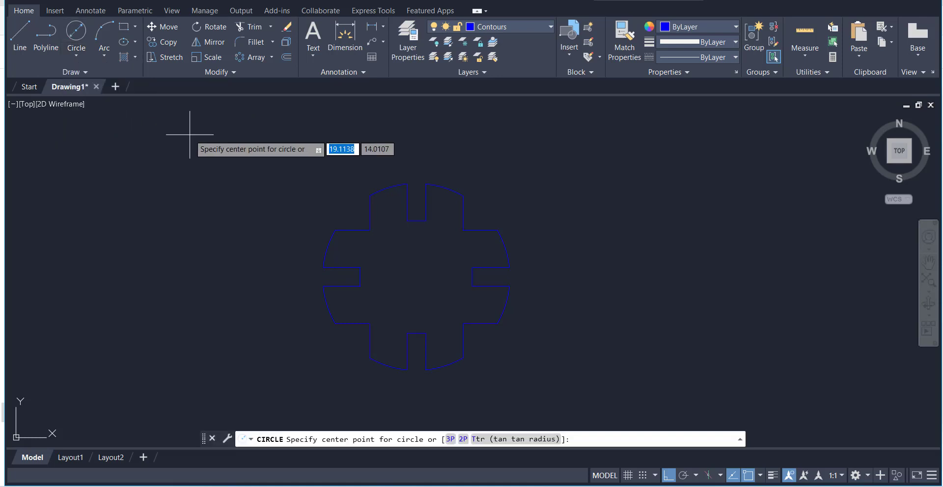
left_click(416, 275)
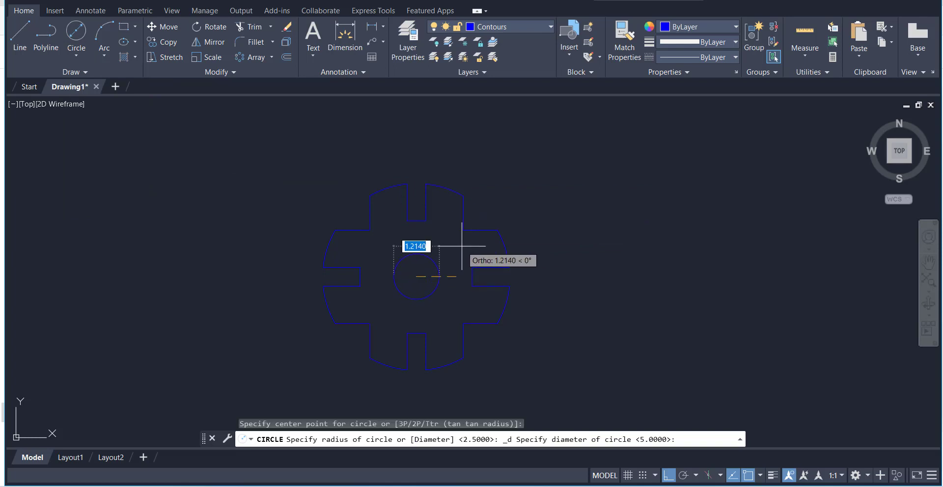
key("BackSpace")
type("2.25")
key("Return")
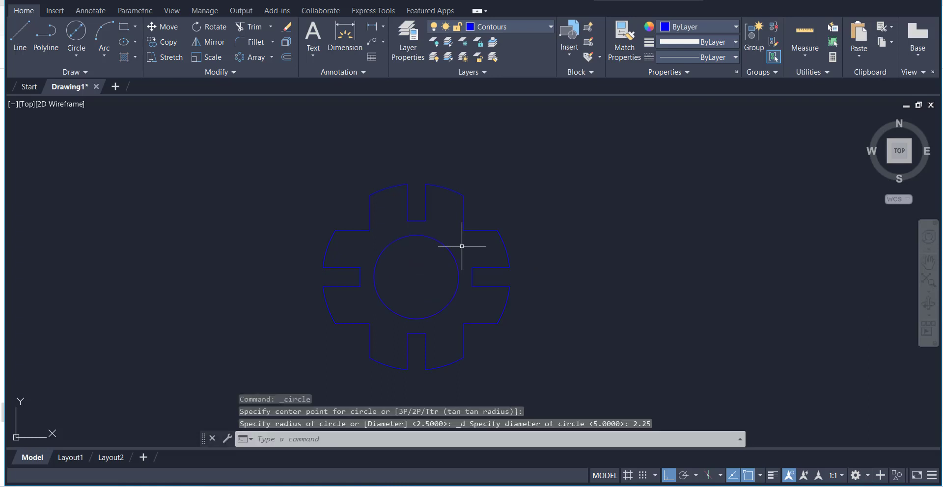
Draw a concentric 1.25 diameter circle for the bore inside the hub circle
left_click(76, 54)
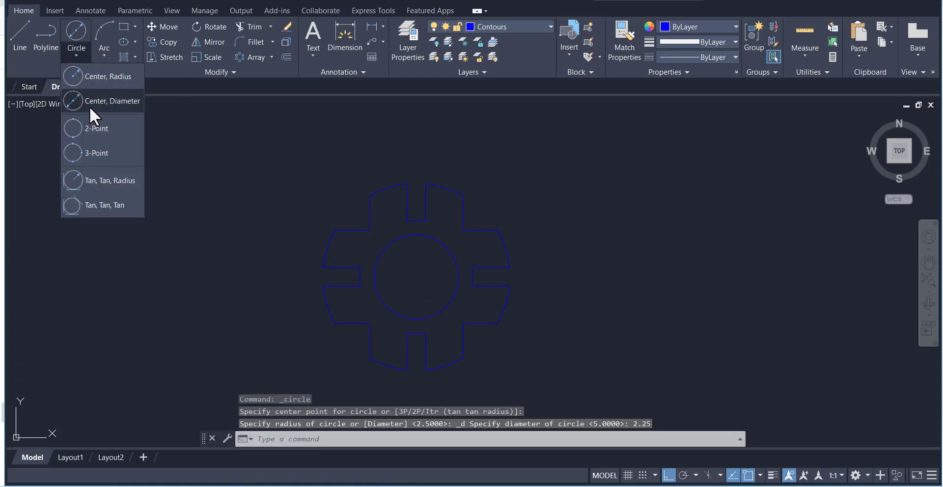
left_click(90, 107)
left_click(416, 276)
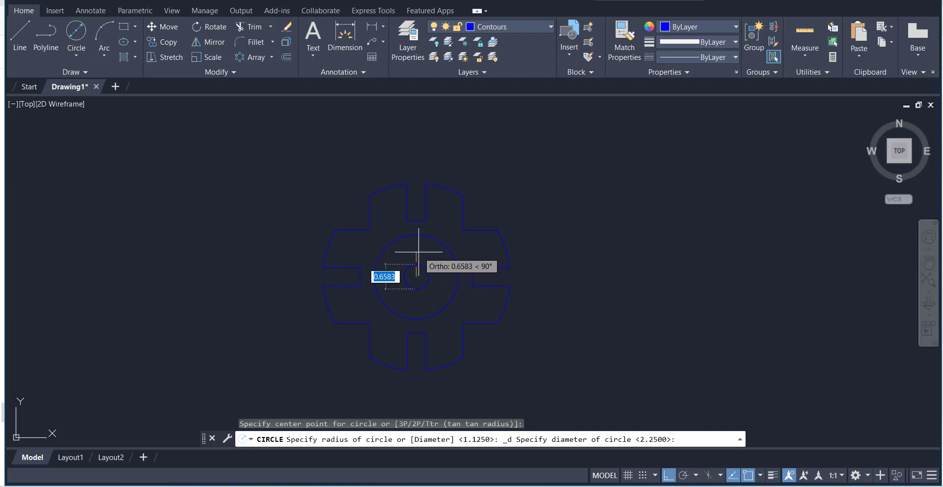
type("1.25")
key("Return")
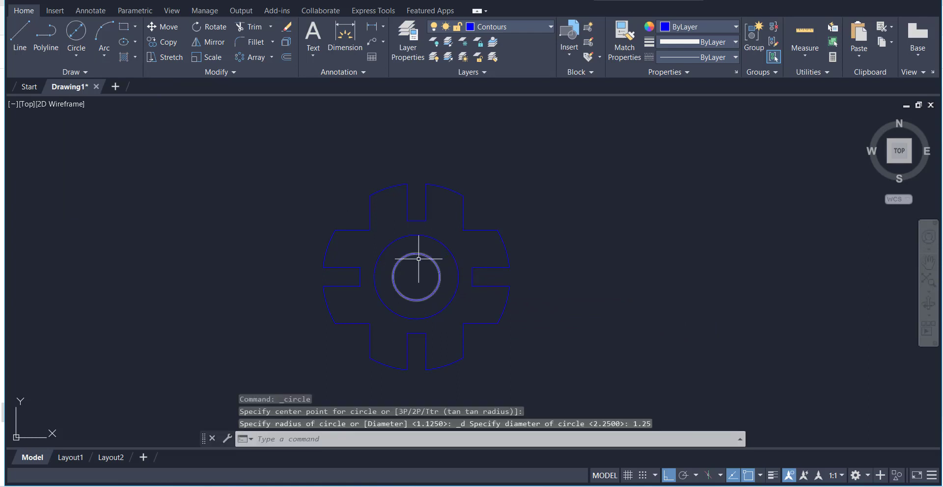
On the Construsion layer, draw a vertical line about 5.5 long upward from the upper outer corner of the left slot
scroll(596, 227, "down", 2)
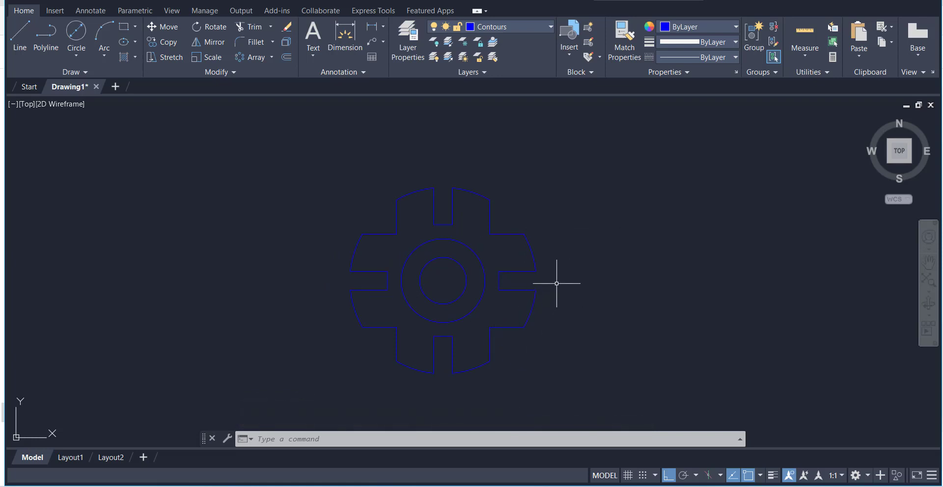
scroll(486, 199, "down", 2)
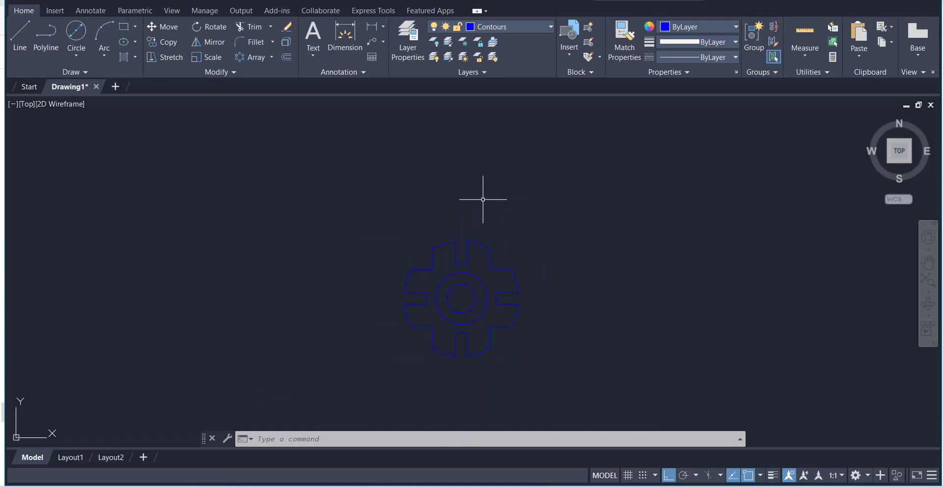
left_click(514, 28)
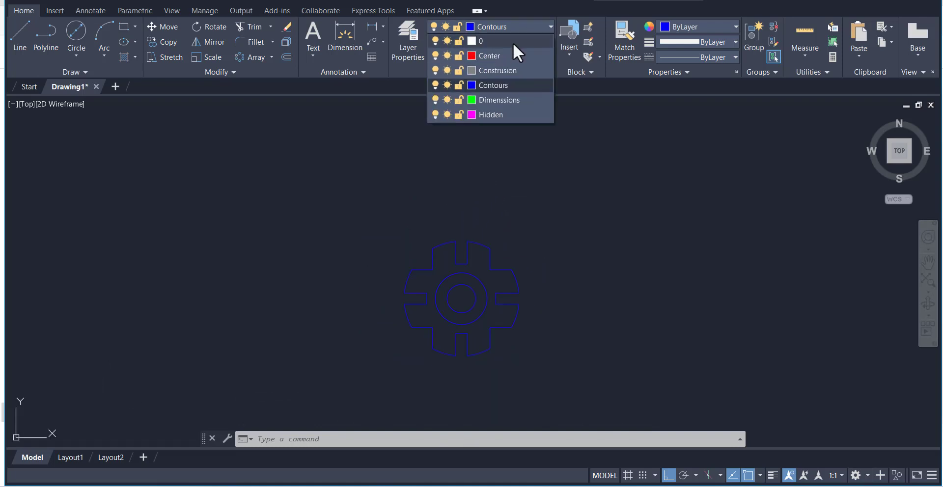
left_click(515, 69)
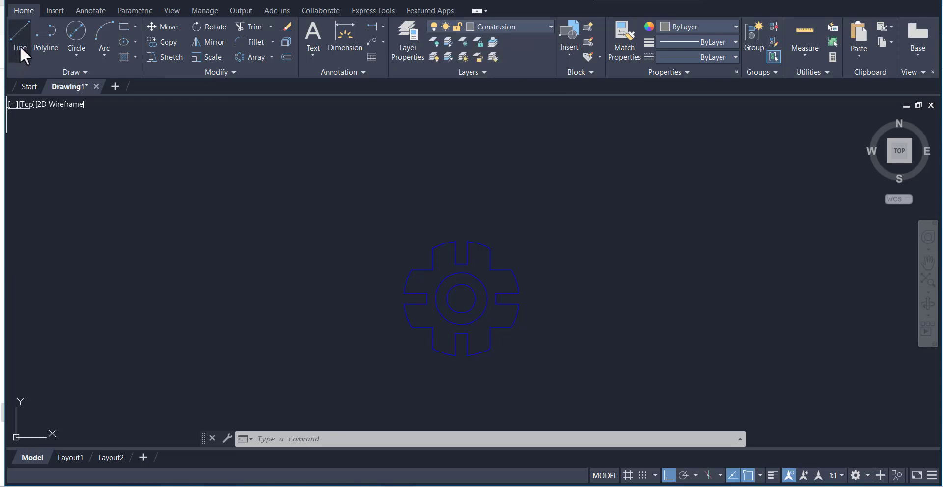
left_click(494, 26)
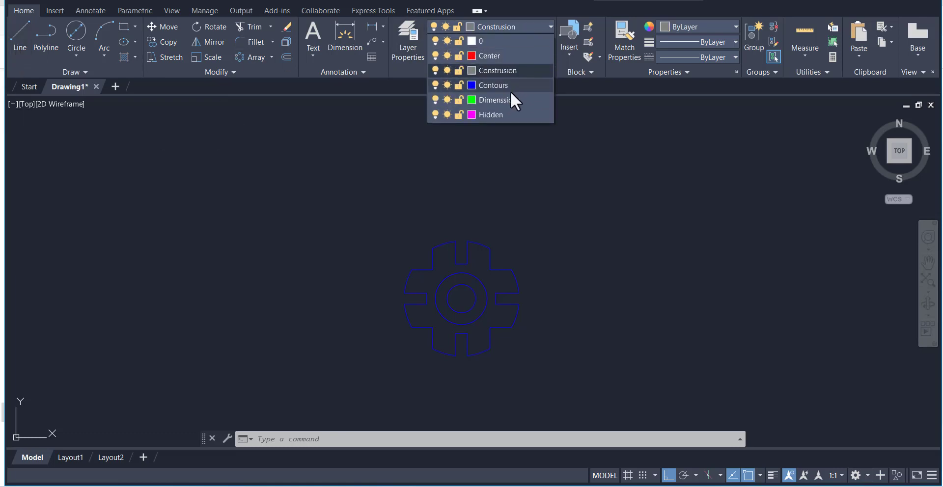
left_click(494, 70)
left_click(17, 40)
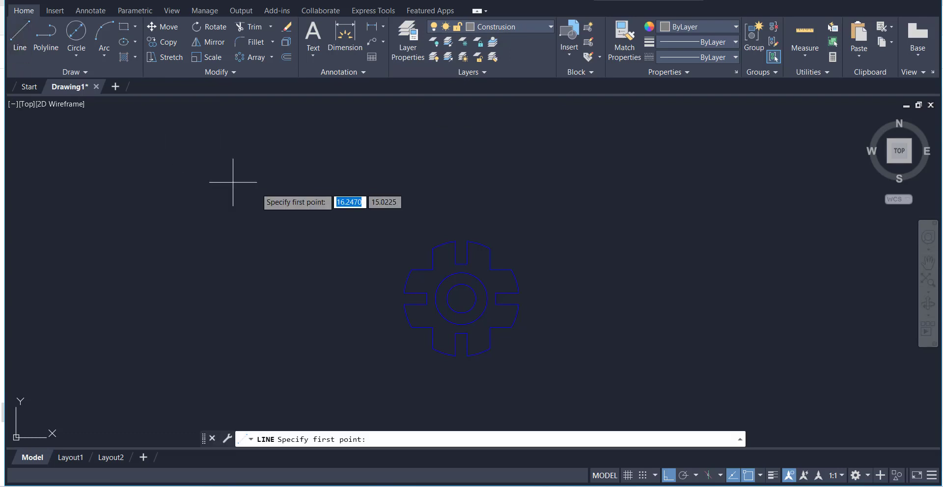
left_click(404, 292)
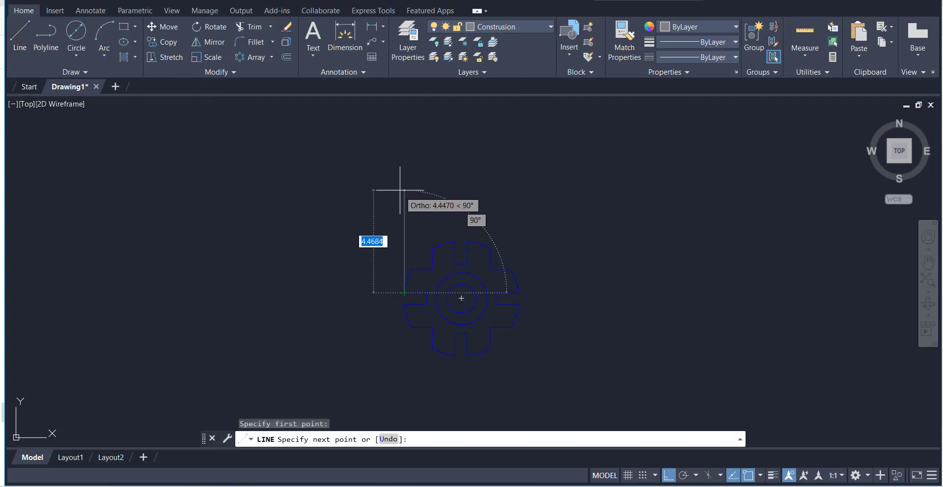
left_click(373, 167)
right_click(330, 194)
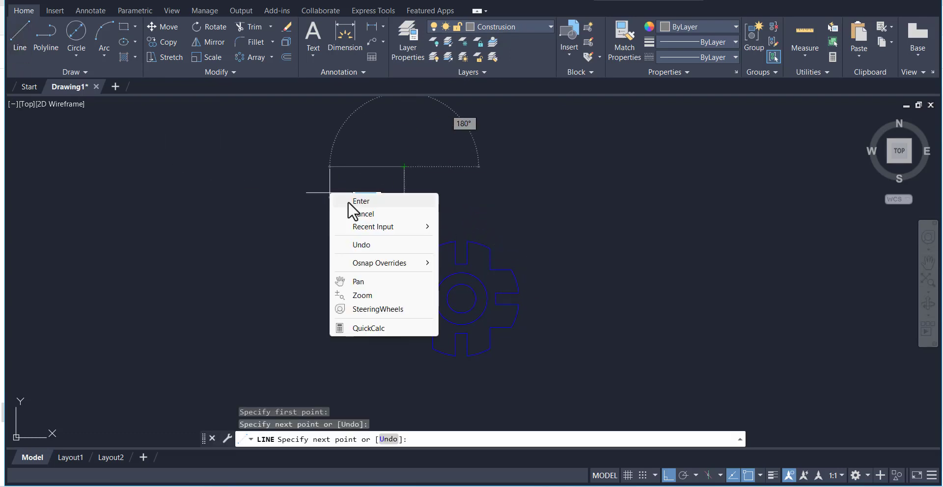
left_click(348, 200)
Draw a matching vertical construction line from the right slot's upper outer corner, ending level with the left line's top
left_click(19, 37)
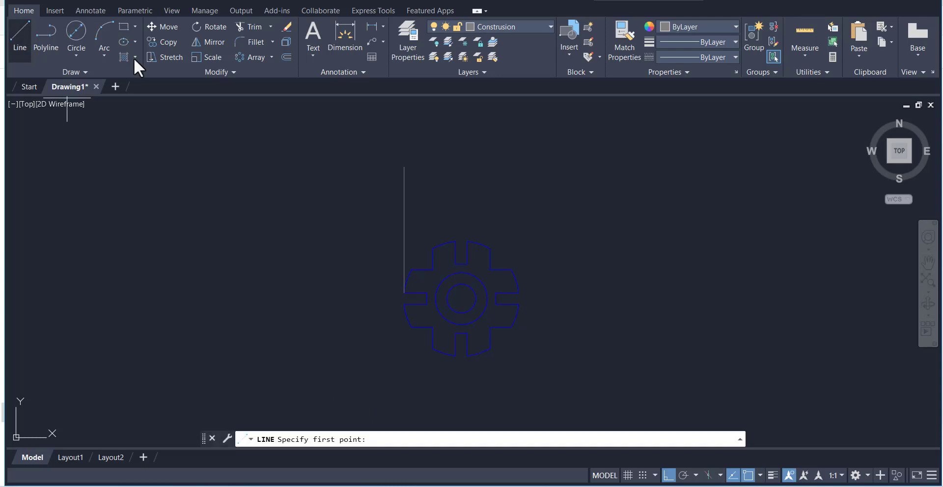
left_click(518, 293)
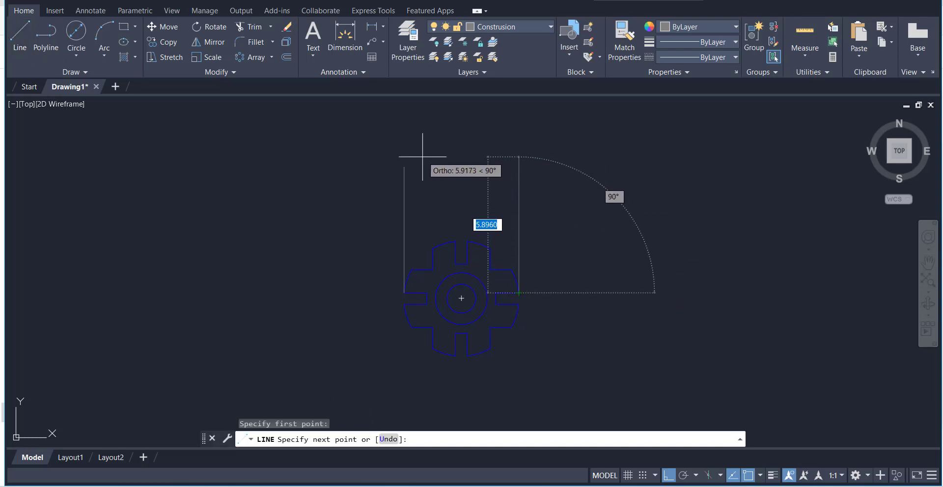
left_click(519, 166)
right_click(565, 188)
left_click(617, 198)
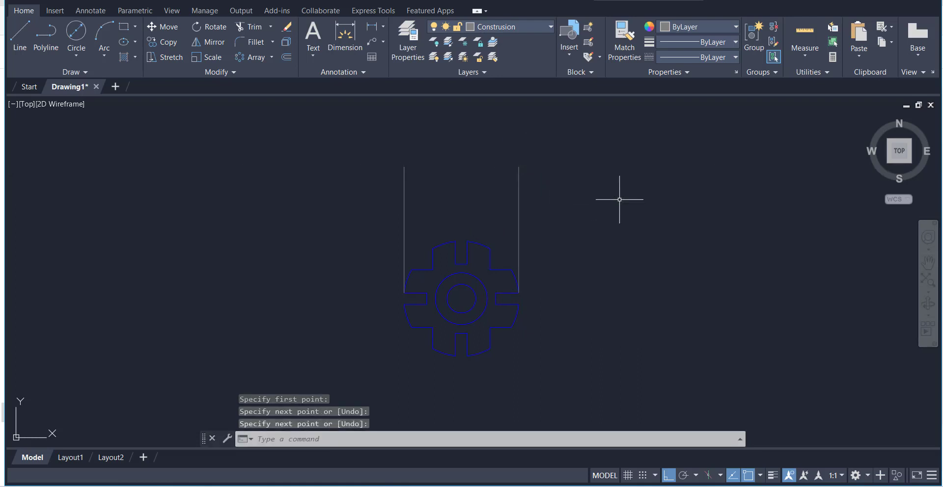
On the Contours layer, draw a horizontal line joining the top ends of the two vertical construction lines
left_click(514, 26)
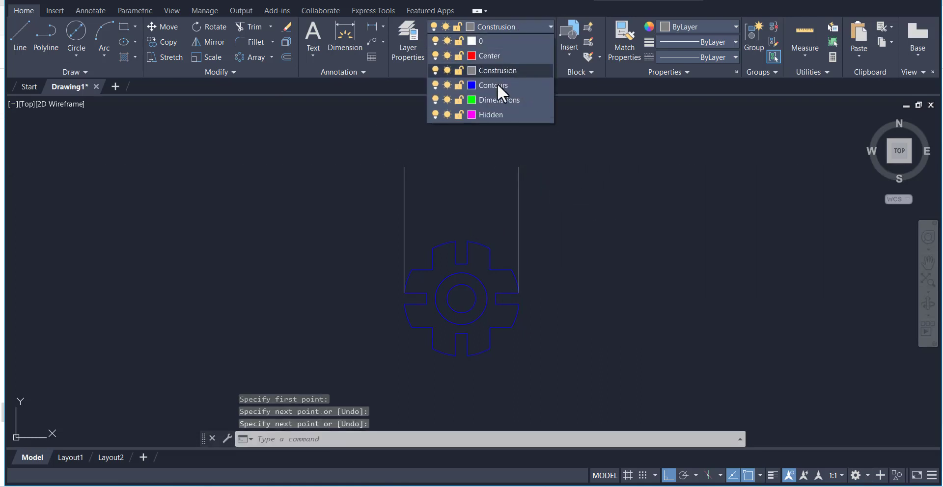
left_click(492, 86)
left_click(10, 23)
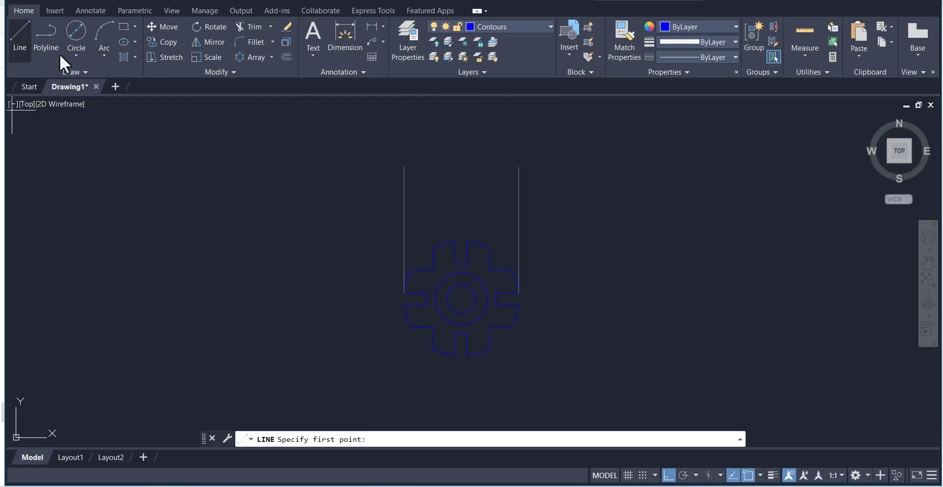
left_click(404, 166)
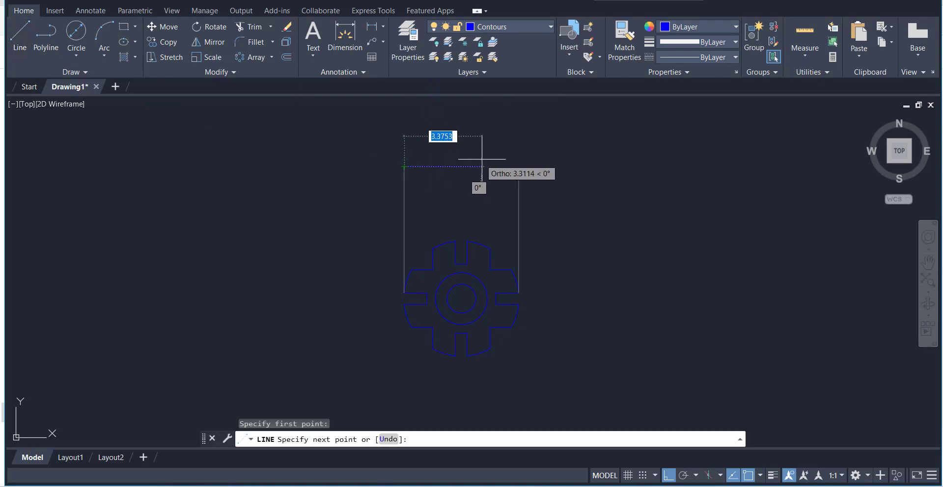
left_click(519, 166)
right_click(496, 130)
left_click(525, 140)
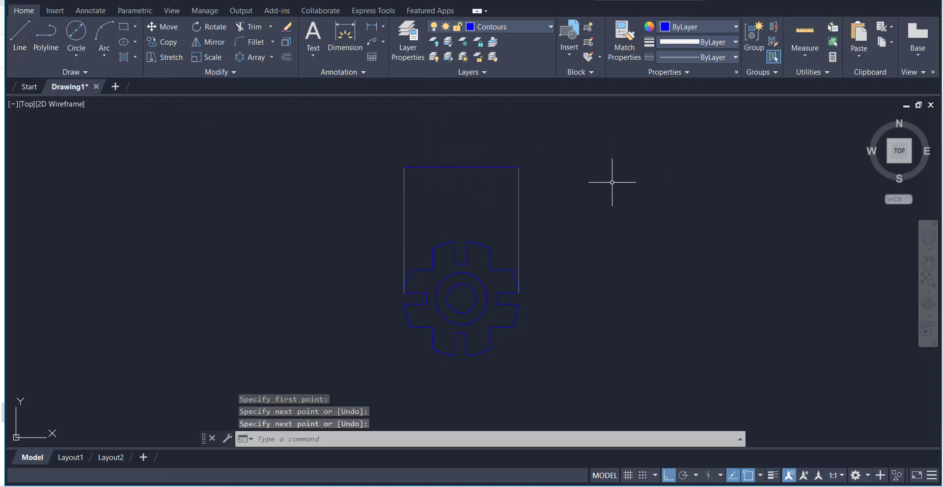
Check the thickness in the reference image and offset the horizontal contour line upward by 0.75
key("alt+Tab")
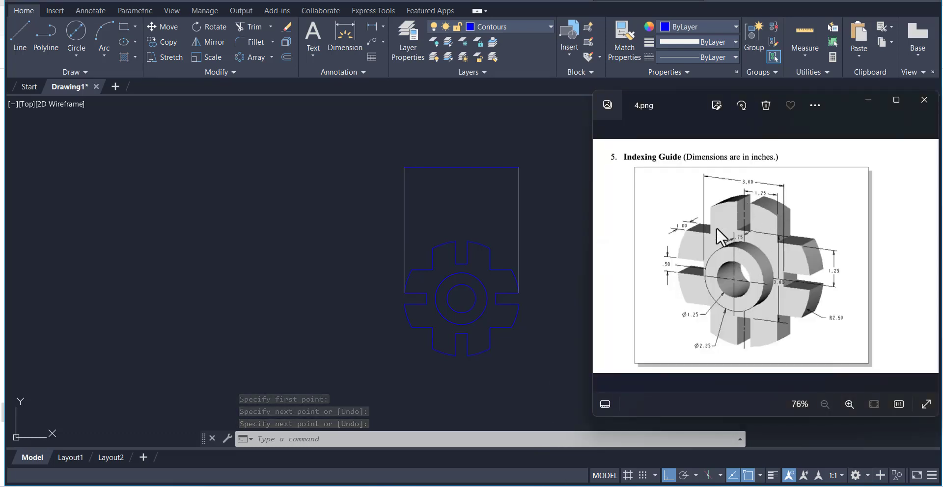
key("alt+Tab")
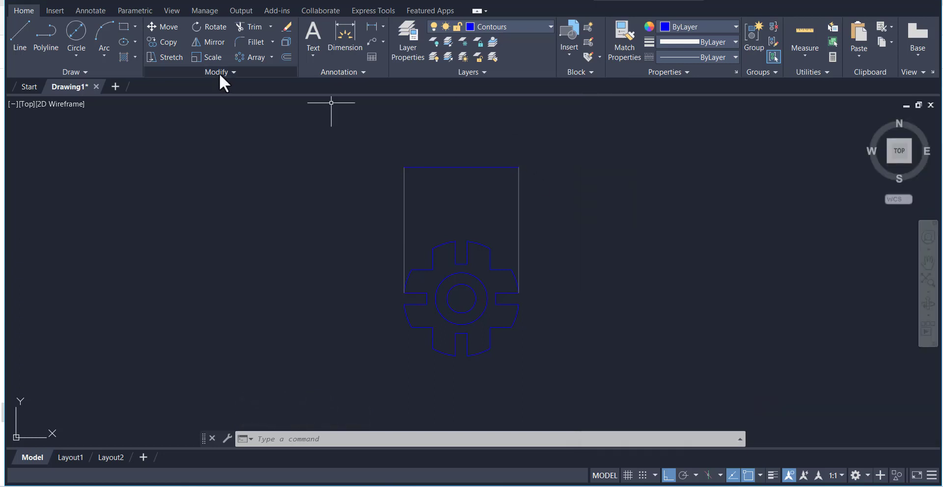
left_click(284, 57)
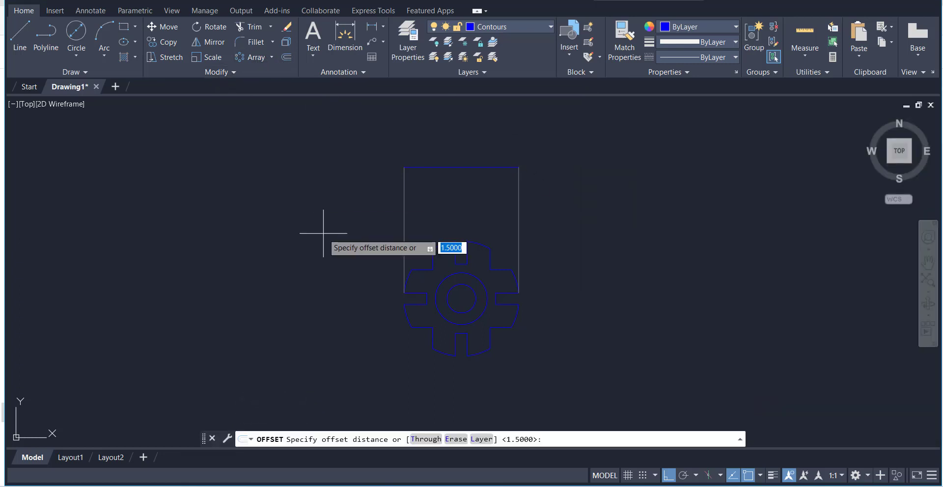
key("Return")
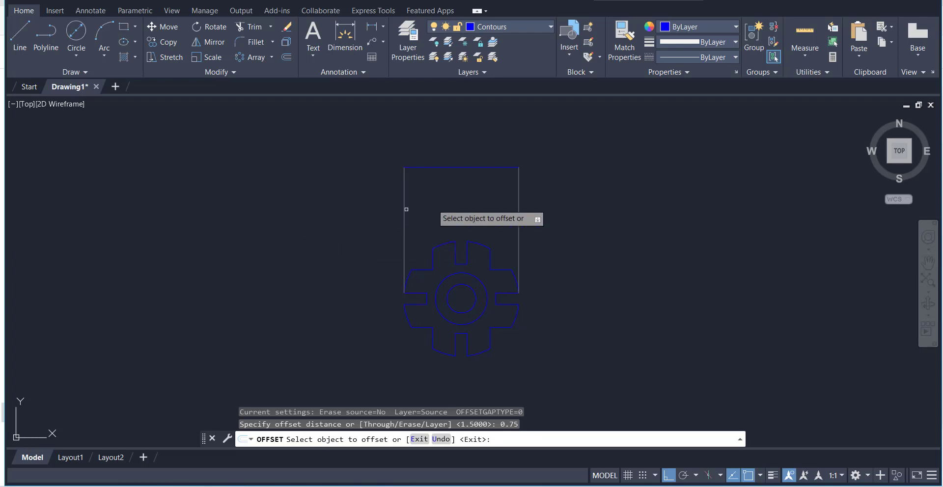
left_click(472, 167)
left_click(472, 123)
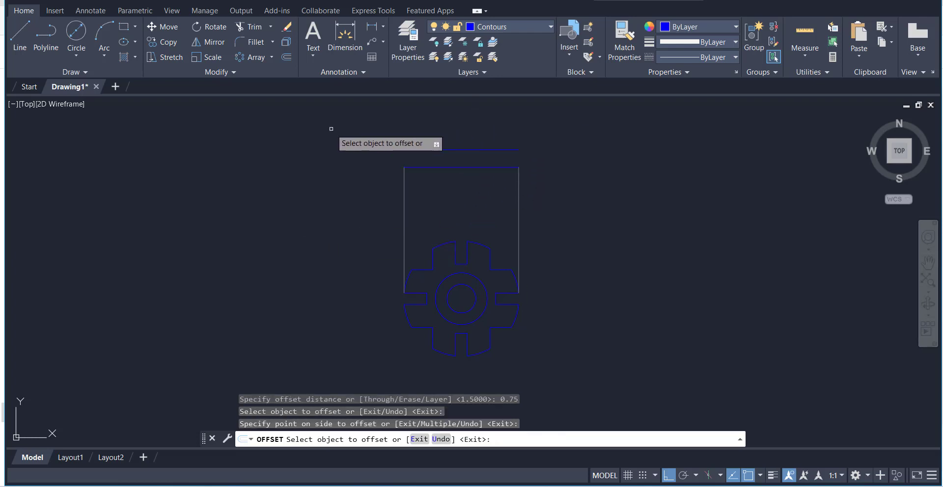
Offset the upper horizontal contour line upward by 1
left_click(285, 57)
type("1")
key("Return")
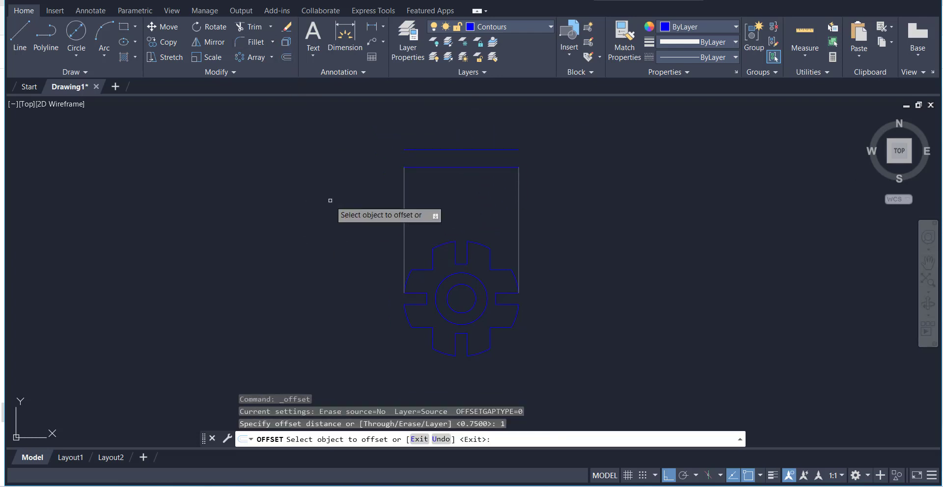
left_click(478, 149)
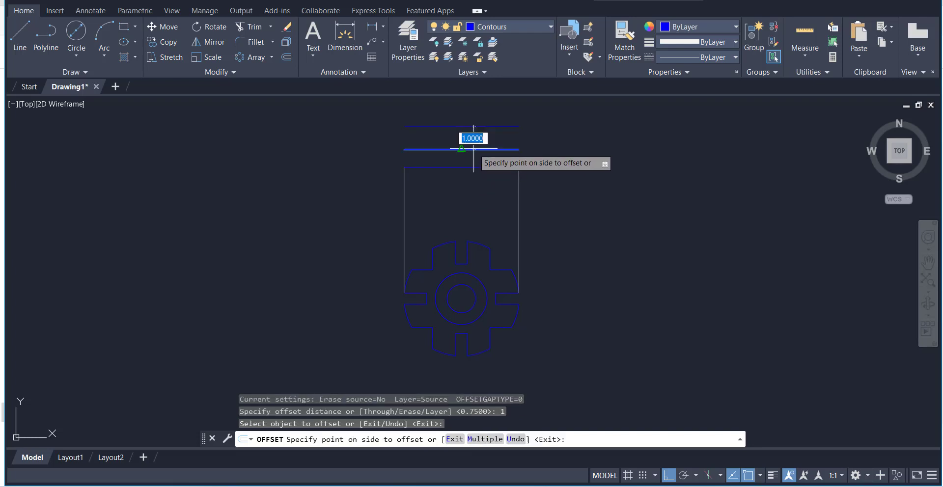
left_click(478, 122)
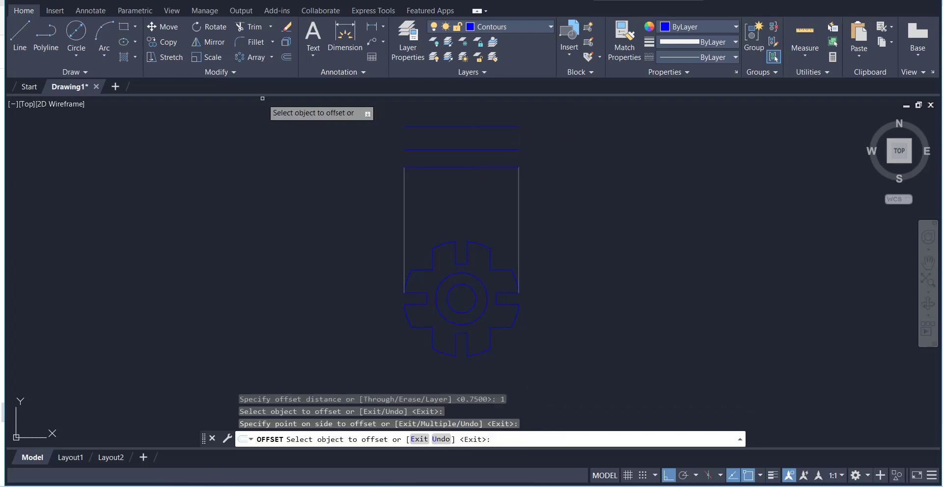
Draw vertical lines joining both ends of the two upper horizontal contour lines to close the rectangle
left_click(20, 40)
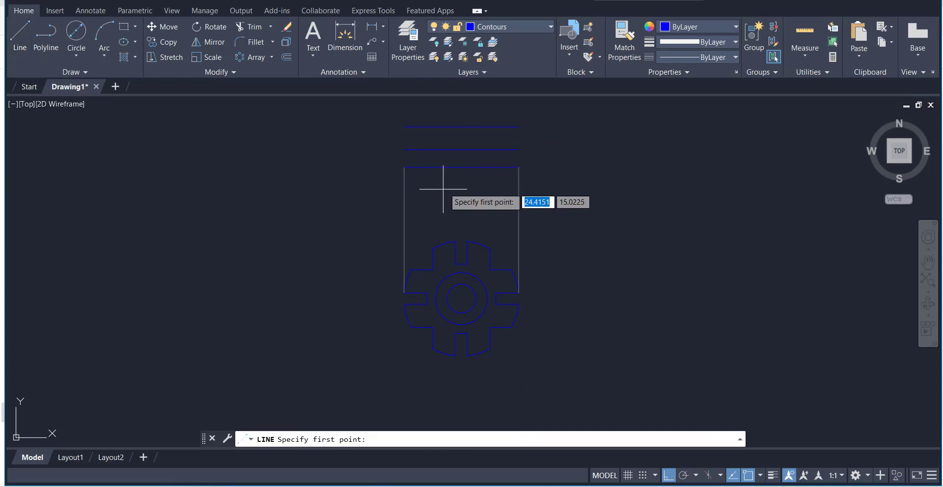
left_click(405, 150)
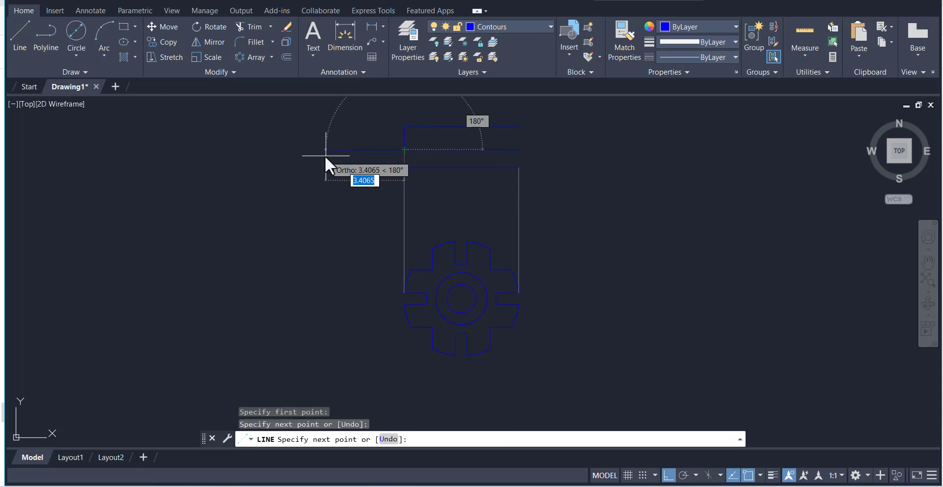
right_click(325, 156)
left_click(350, 164)
key("Return")
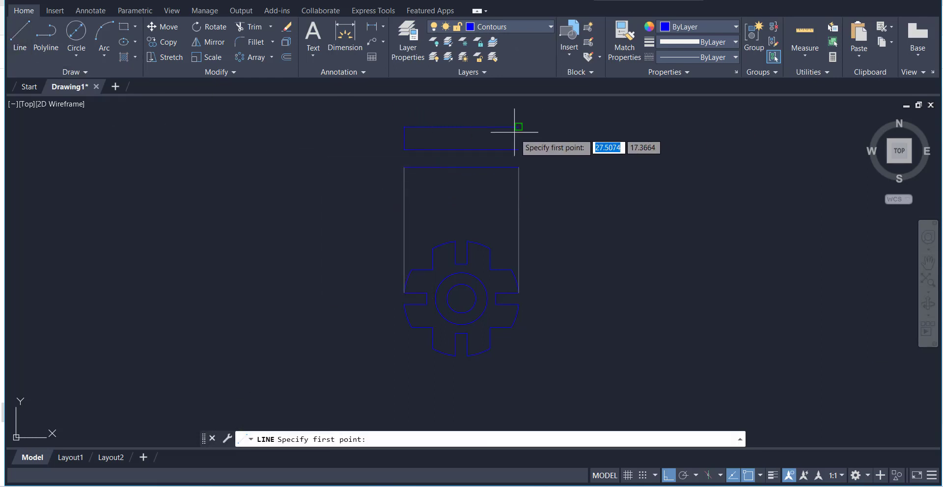
left_click(519, 149)
right_click(572, 141)
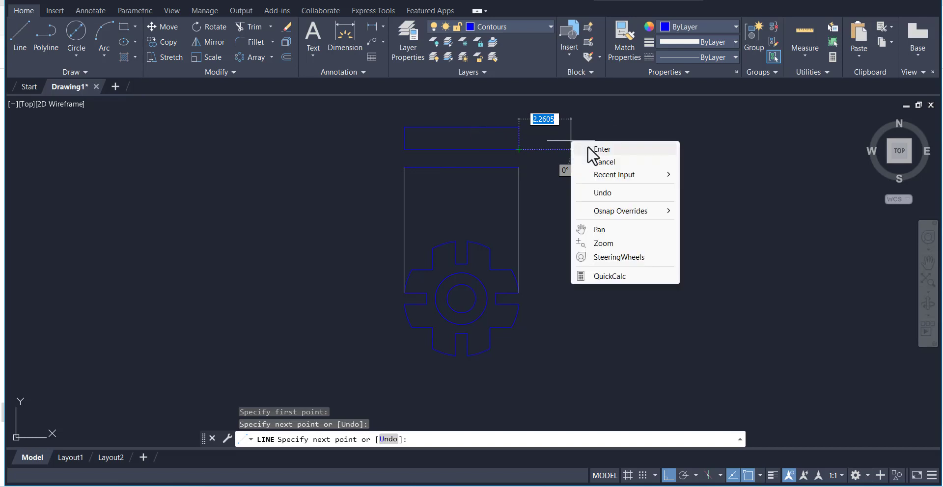
left_click(587, 146)
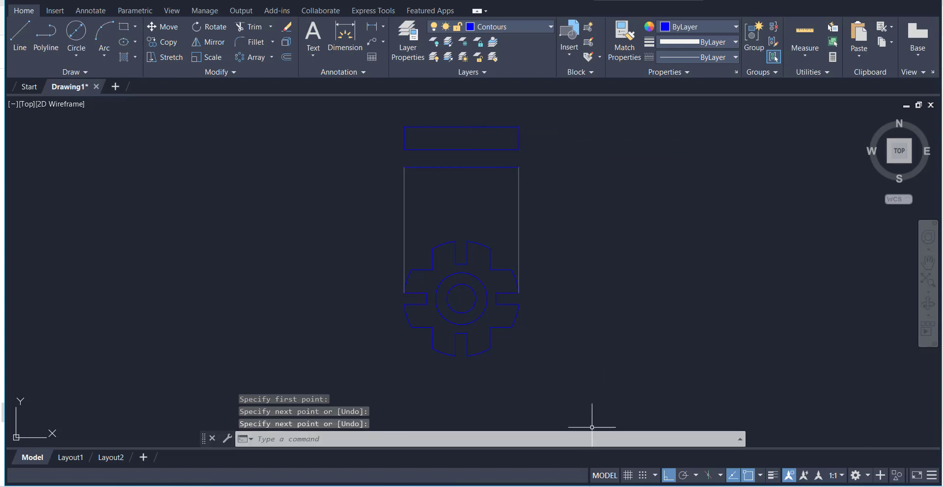
Check the reference image, and on the Construsion layer draw a vertical line upward from the outer hub circle's right quadrant, ending below the lowest horizontal contour line
key("alt+Tab")
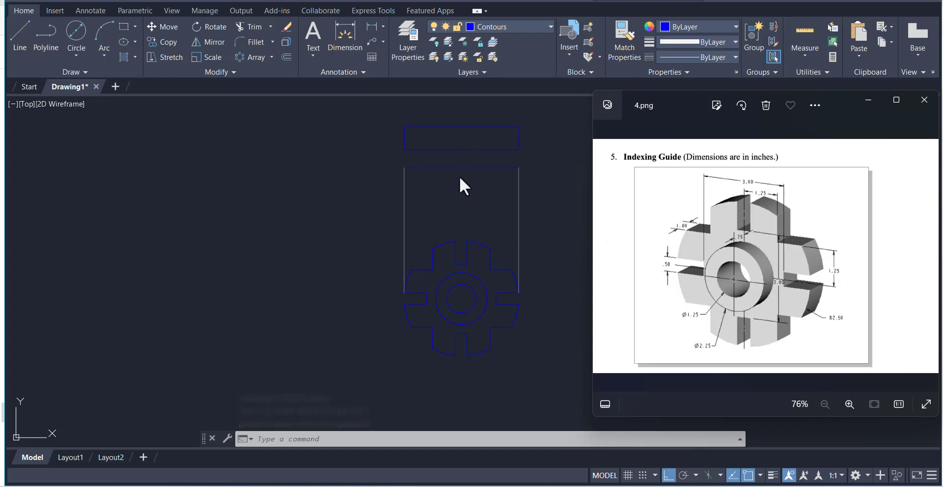
key("alt+Tab")
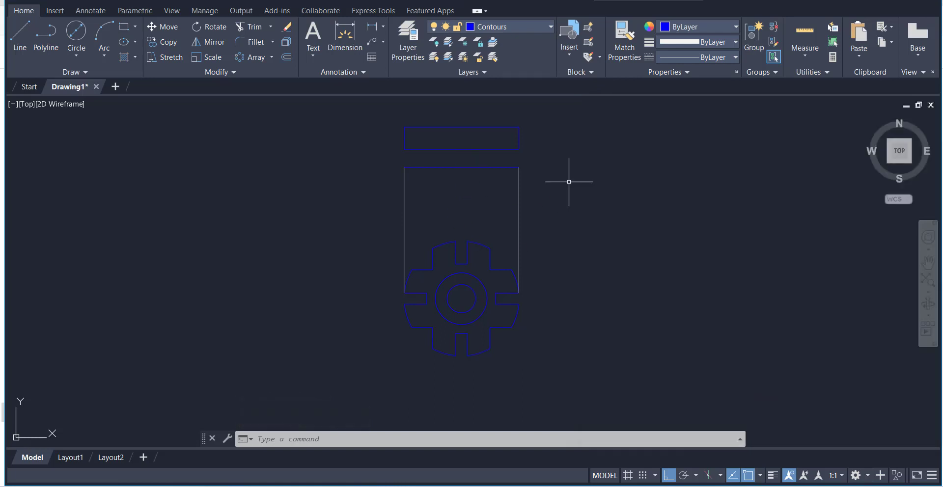
left_click(496, 27)
left_click(505, 72)
left_click(24, 36)
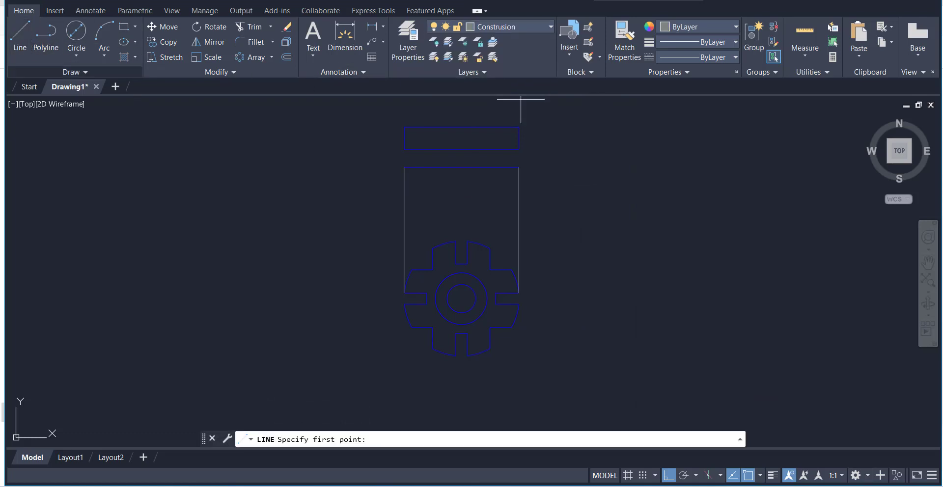
left_click(760, 475)
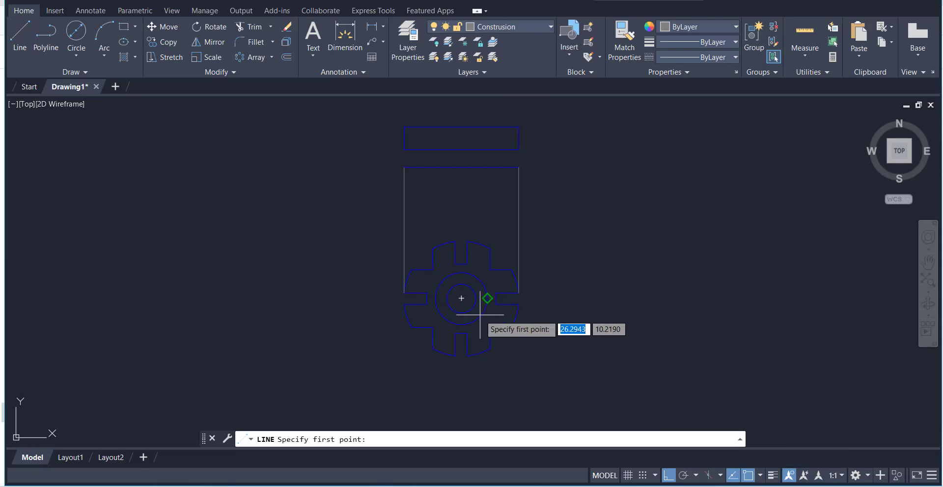
left_click(487, 298)
left_click(487, 188)
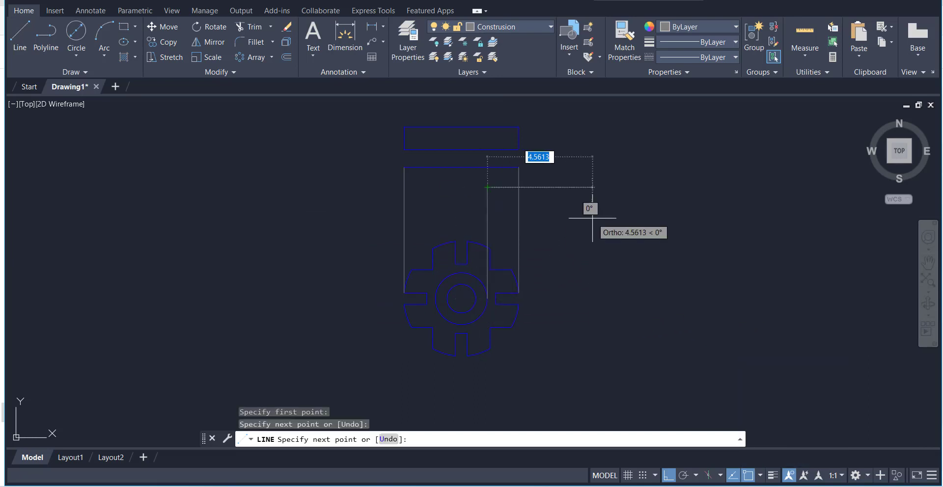
right_click(592, 218)
left_click(609, 227)
Draw a matching vertical construction line upward from the outer hub circle's left quadrant
right_click(578, 193)
left_click(604, 196)
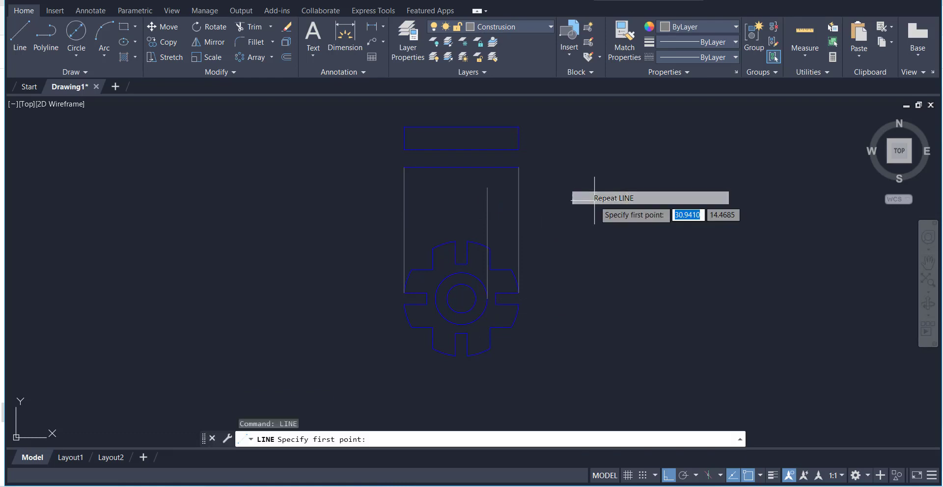
left_click(435, 298)
left_click(436, 188)
right_click(456, 203)
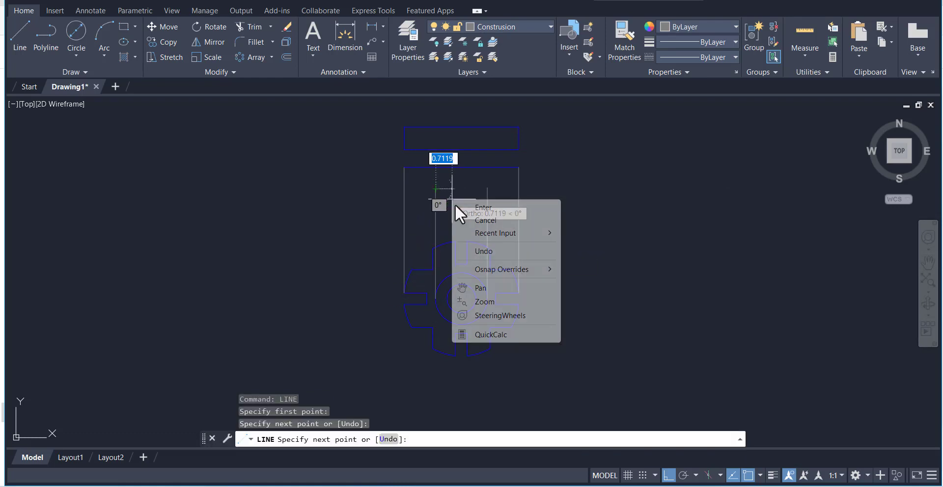
left_click(481, 207)
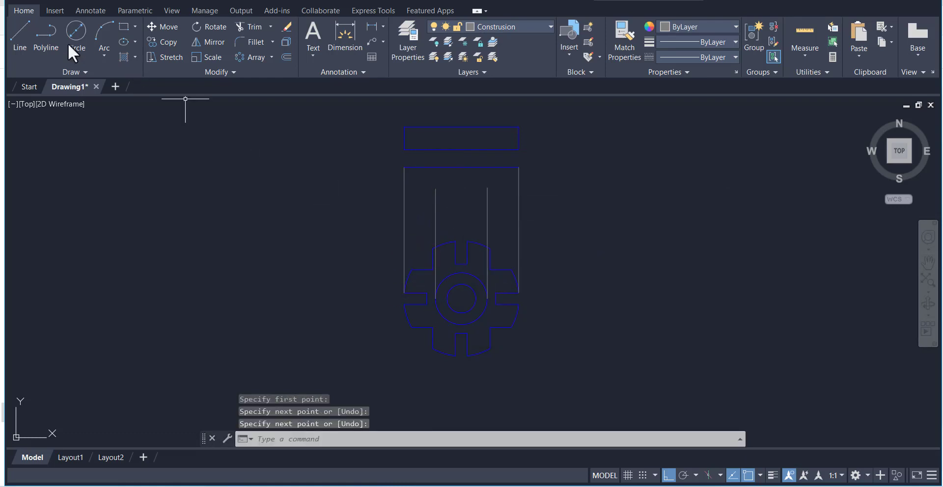
Draw a vertical construction line upward from the inner hub circle's left quadrant, about level with the outer circle's lines
left_click(26, 42)
left_click(447, 298)
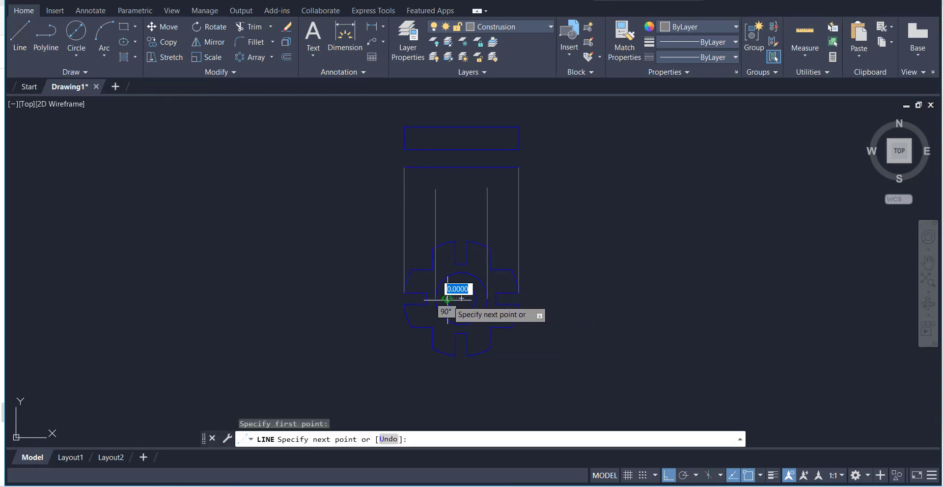
left_click(446, 188)
right_click(460, 201)
left_click(482, 208)
Draw a vertical construction line upward from the inner hub circle's right quadrant
right_click(348, 192)
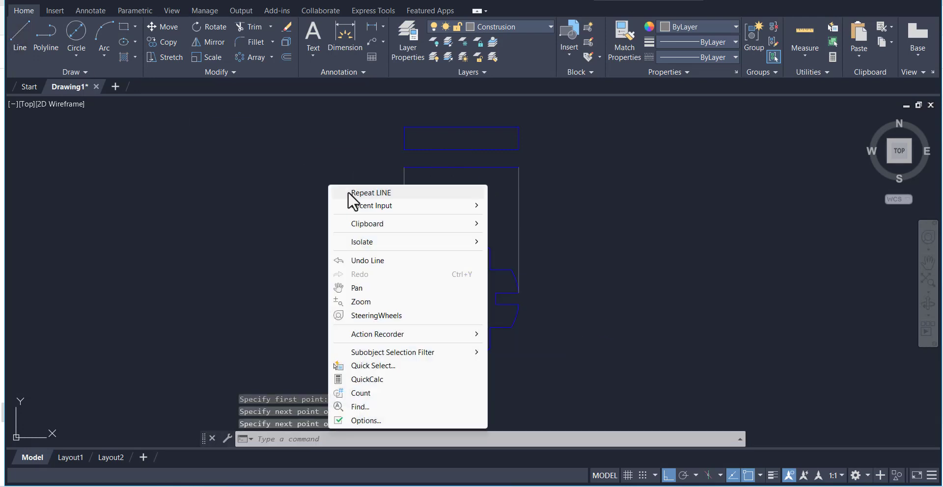
left_click(349, 193)
left_click(446, 299)
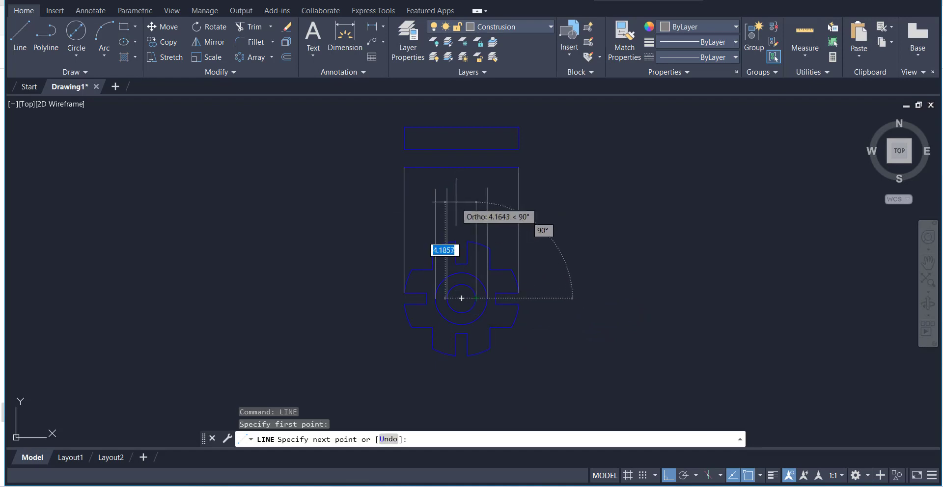
left_click(469, 188)
right_click(479, 198)
left_click(485, 205)
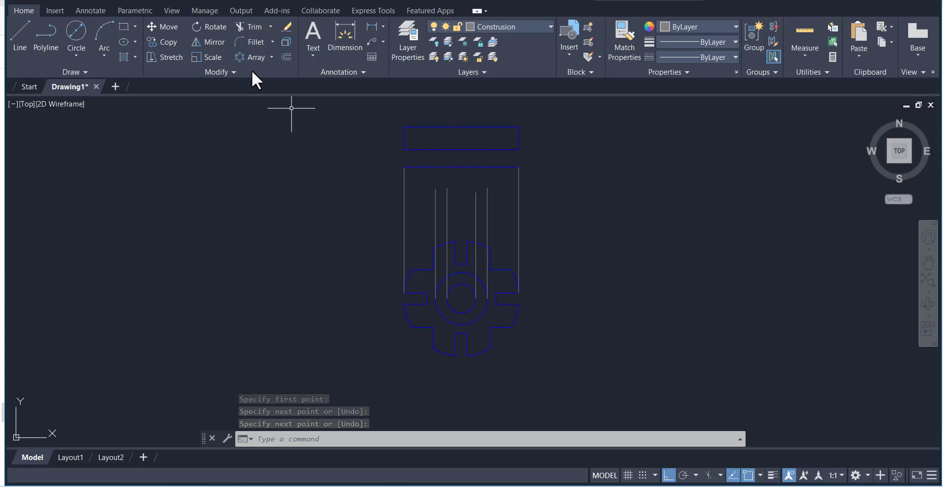
Extend the four hub construction lines up to the lowest horizontal contour line
left_click(270, 27)
left_click(267, 75)
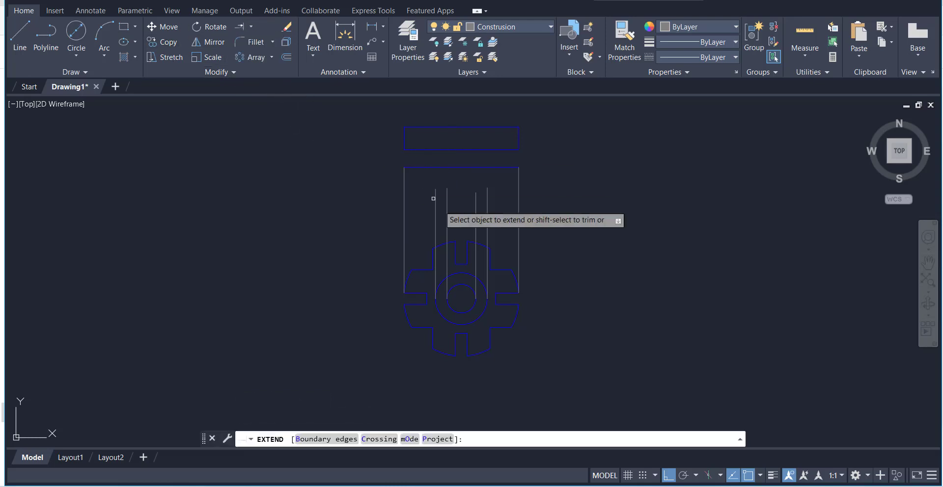
left_click(420, 208)
left_click(492, 216)
key("Return")
right_click(565, 146)
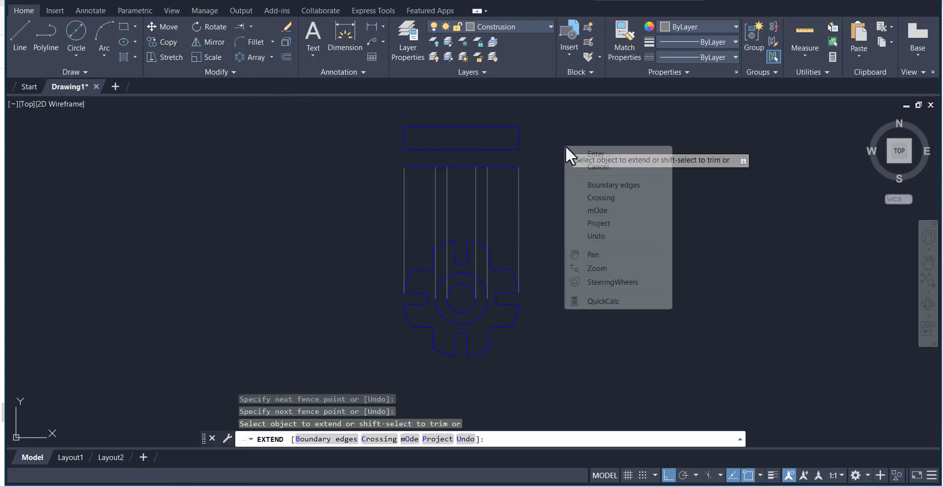
left_click(581, 153)
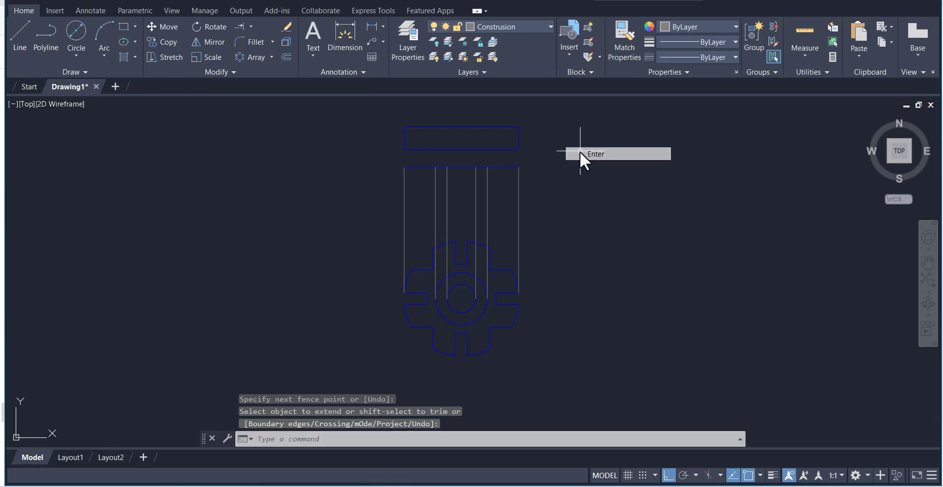
On the Contours layer, draw a vertical line in line with the outer hub circle's left construction line, reaching into the upper rectangle
left_click(530, 25)
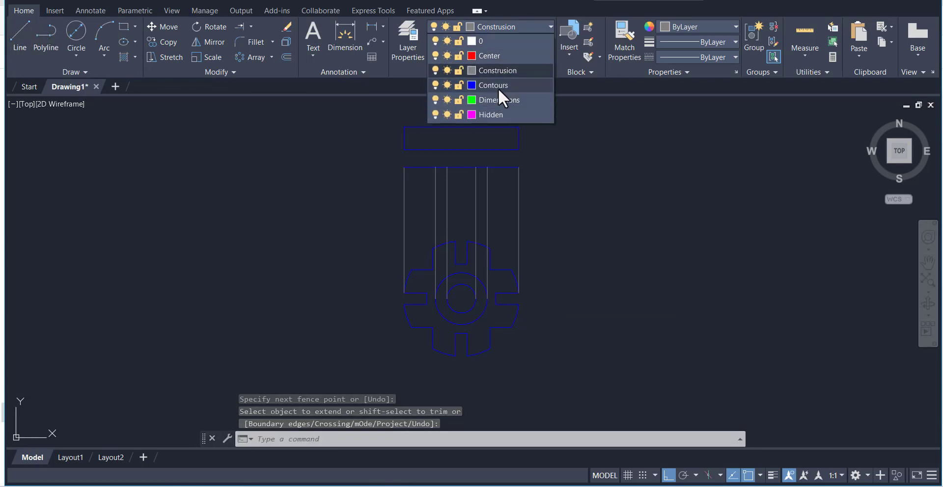
left_click(494, 86)
left_click(20, 34)
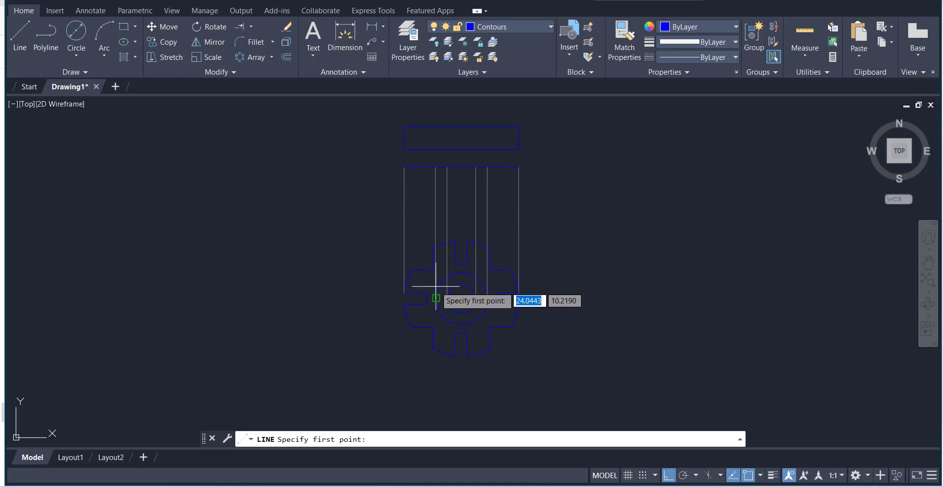
left_click(436, 132)
right_click(460, 133)
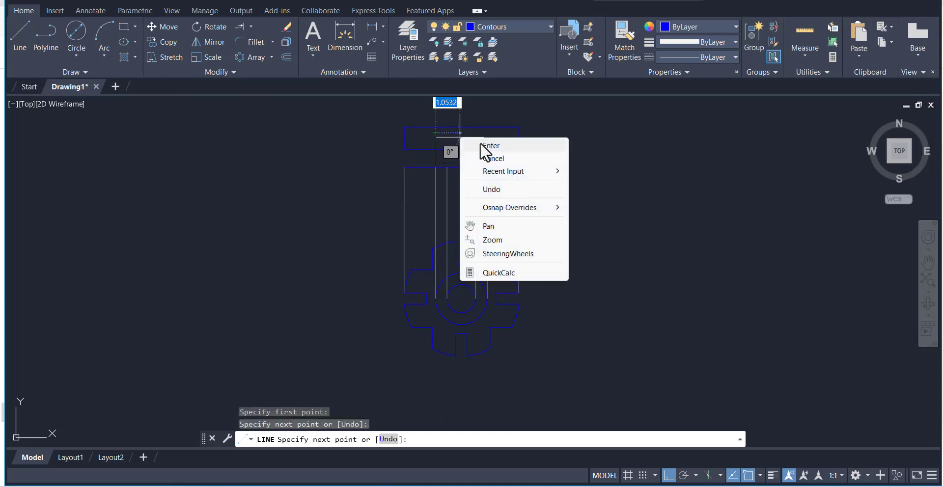
left_click(489, 146)
Draw a matching vertical contour line in line with the outer hub circle's right construction line, reaching into the upper rectangle
right_click(556, 145)
left_click(580, 155)
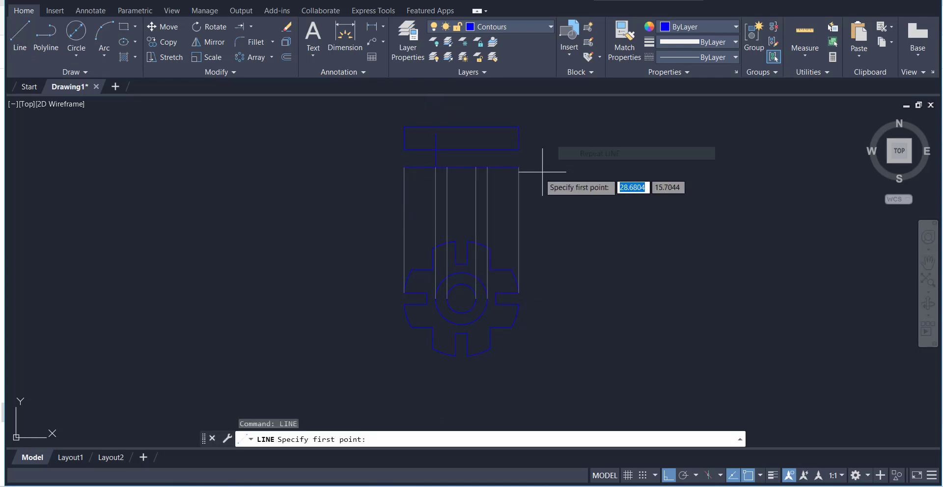
left_click(487, 136)
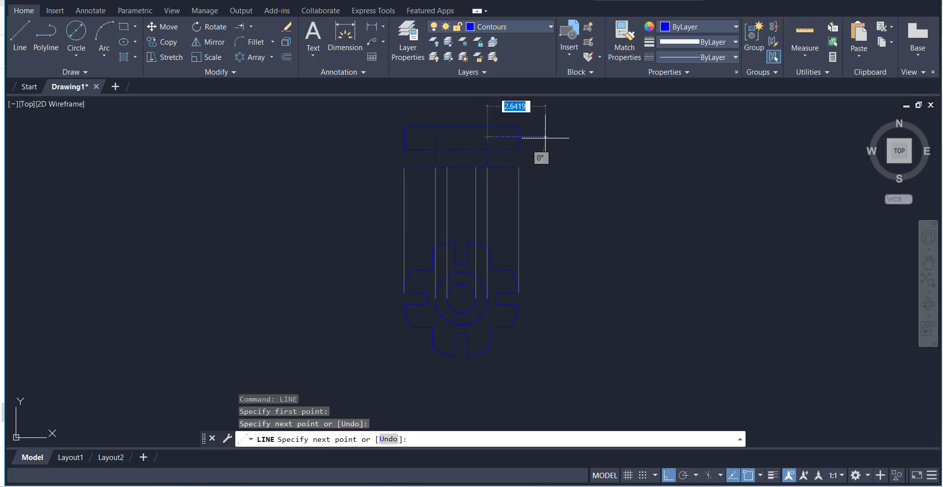
right_click(545, 138)
left_click(567, 147)
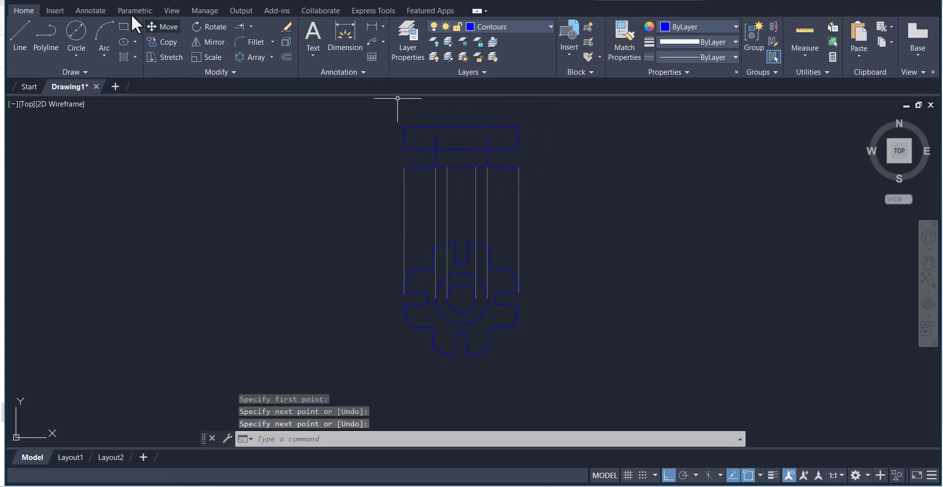
Trim the lowest horizontal line outside the hub edges and the hub edge ends that run into the upper rectangle
left_click(251, 28)
left_click(253, 39)
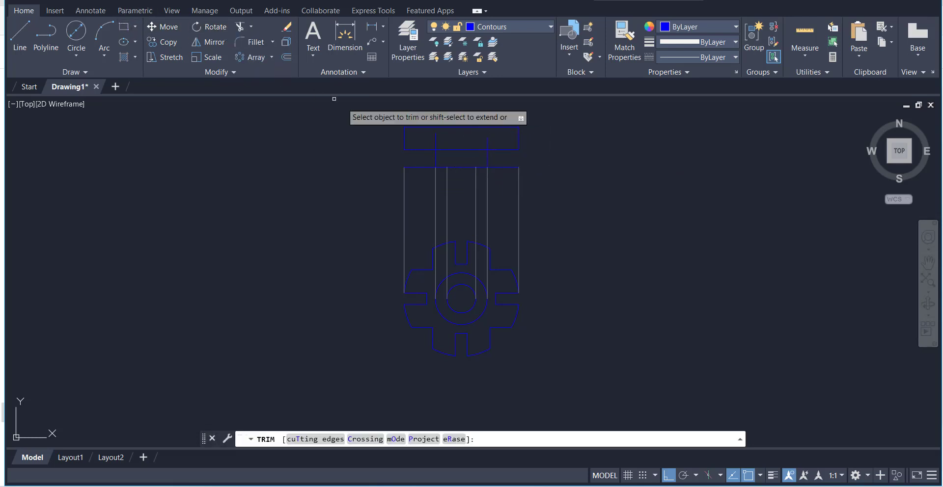
left_click(418, 165)
left_click(503, 167)
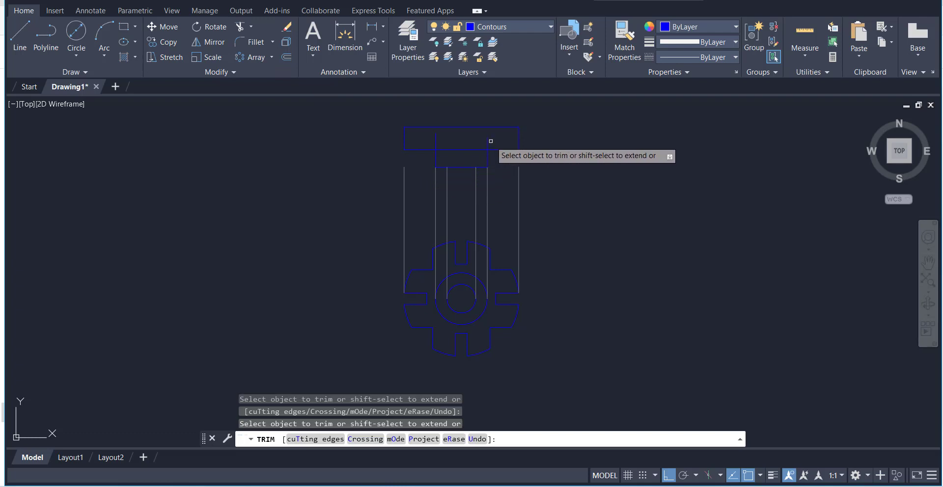
left_click(437, 140)
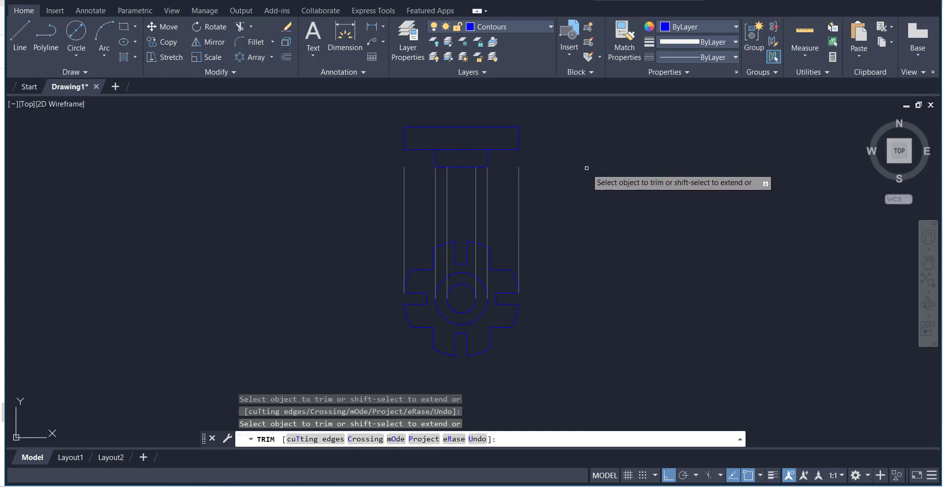
right_click(195, 103)
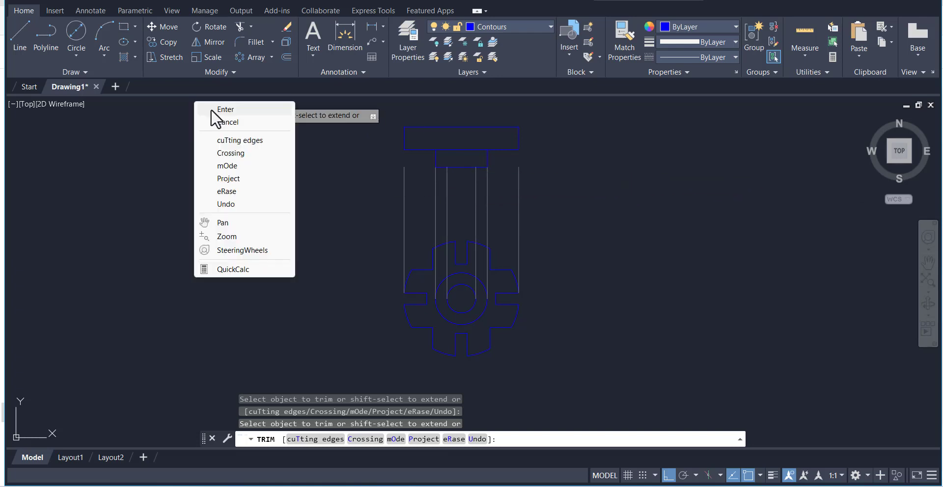
left_click(210, 109)
On the Hidden layer, draw a vertical line from the bore circle's left construction line up past the upper rectangle
left_click(485, 25)
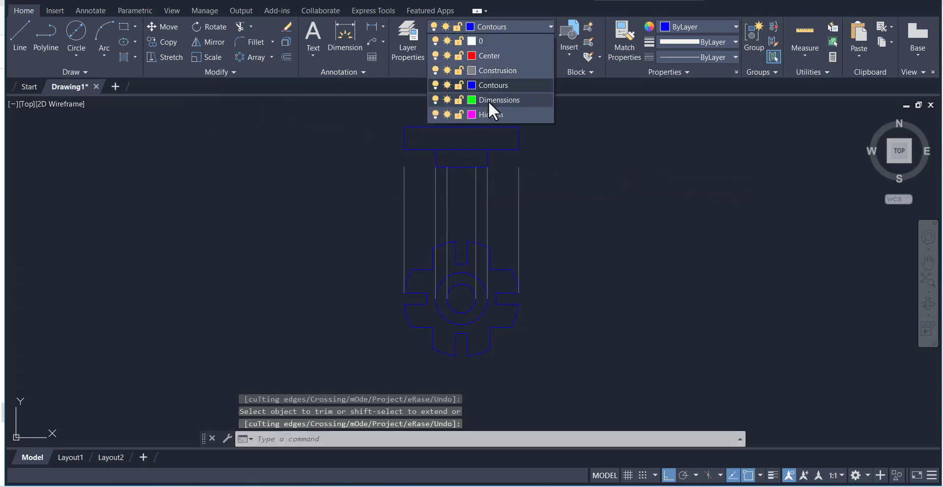
left_click(490, 115)
left_click(19, 40)
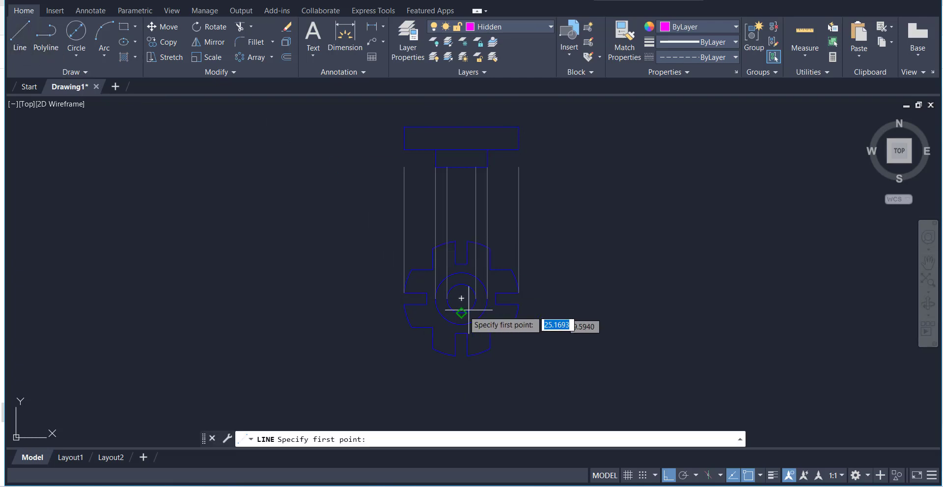
left_click(447, 167)
left_click(447, 116)
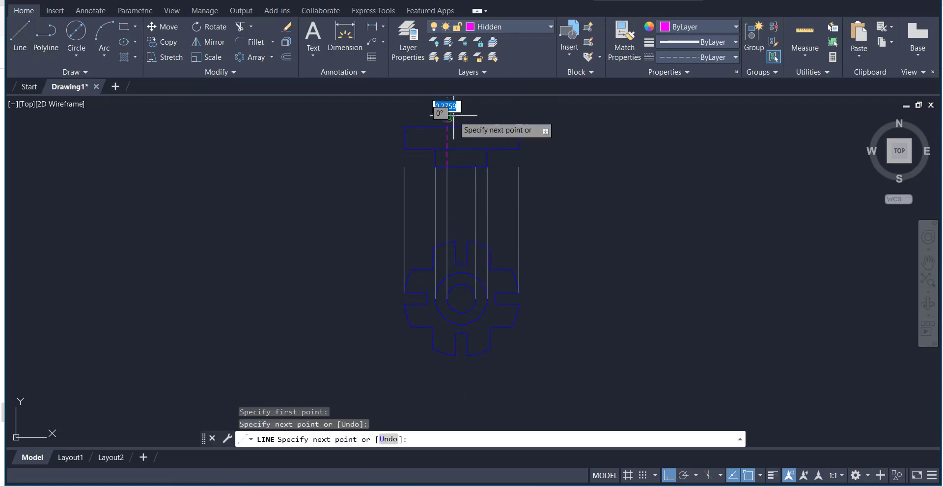
right_click(472, 115)
left_click(485, 123)
Draw a matching vertical hidden line from the bore circle's right construction line up past the upper rectangle
right_click(488, 107)
left_click(508, 115)
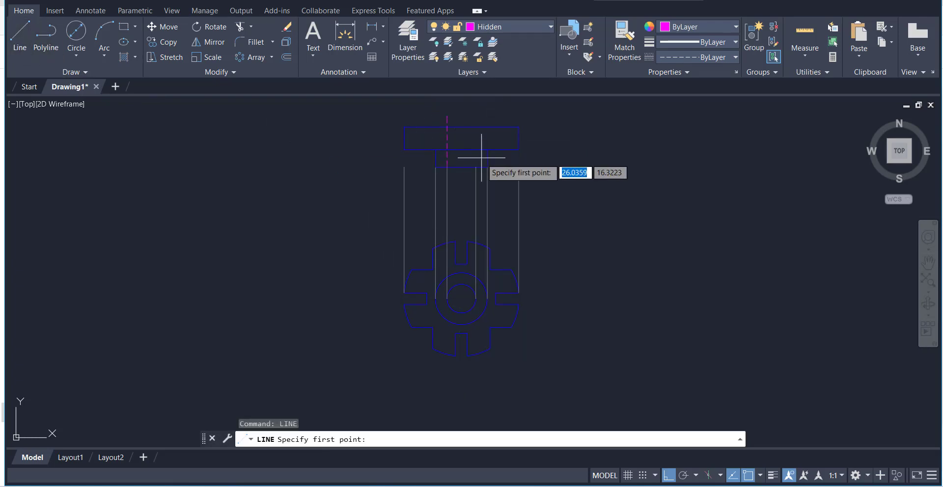
left_click(476, 167)
left_click(476, 116)
right_click(551, 123)
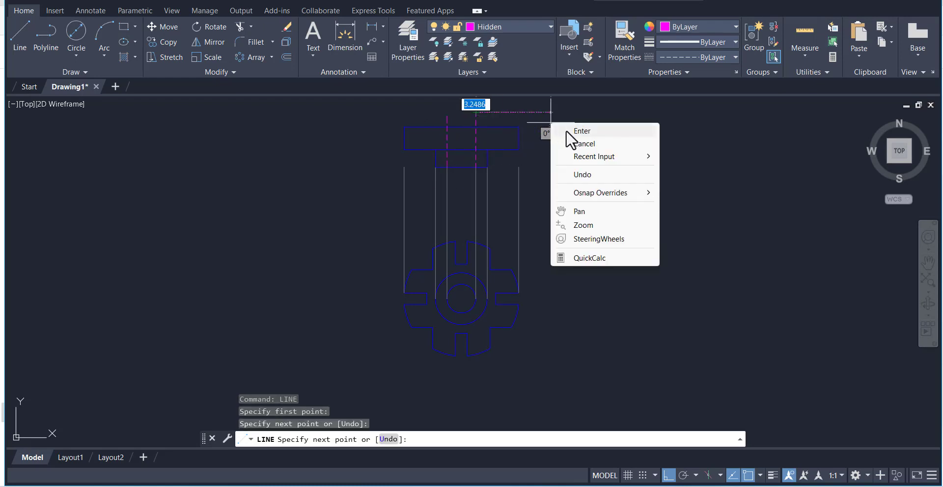
left_click(566, 130)
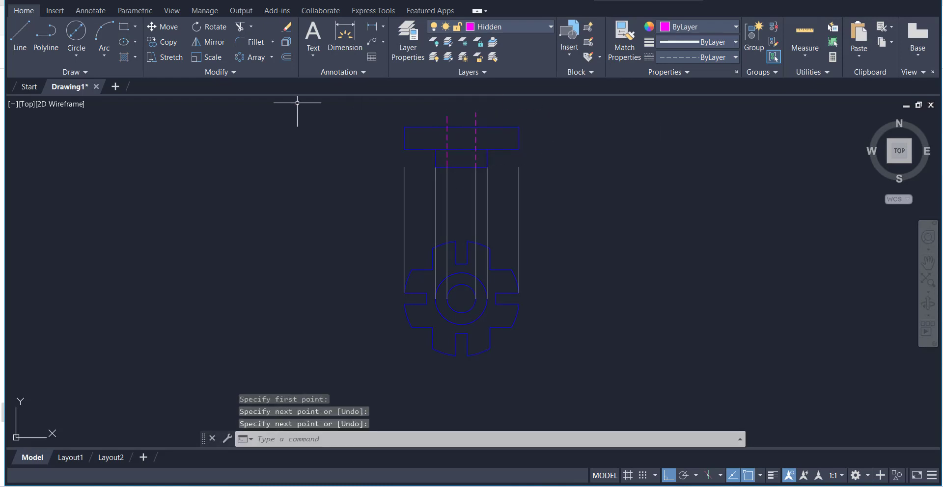
Trim the ends of both hidden bore lines that project above the upper rectangle
left_click(239, 27)
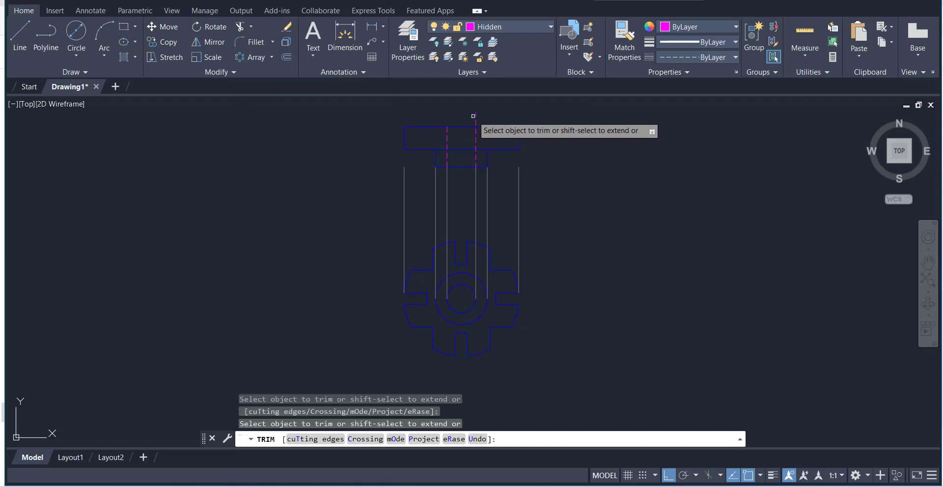
right_click(555, 122)
left_click(570, 129)
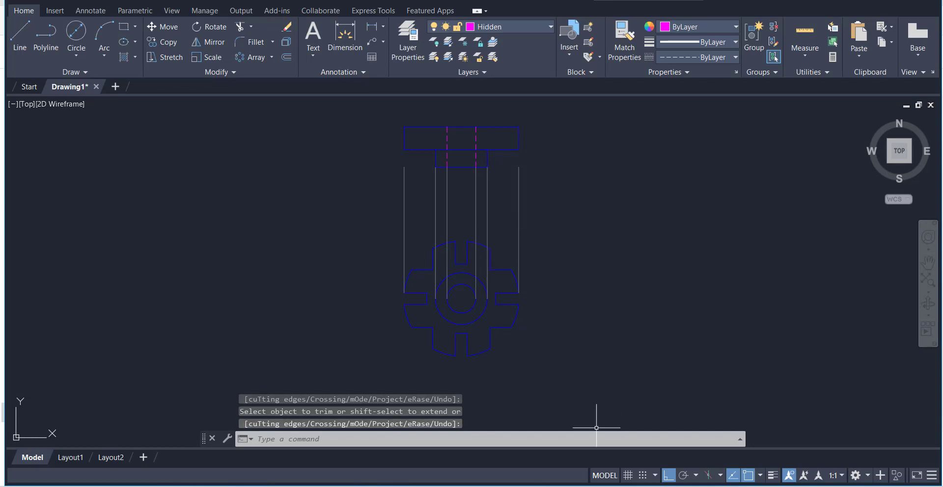
key("alt+Tab")
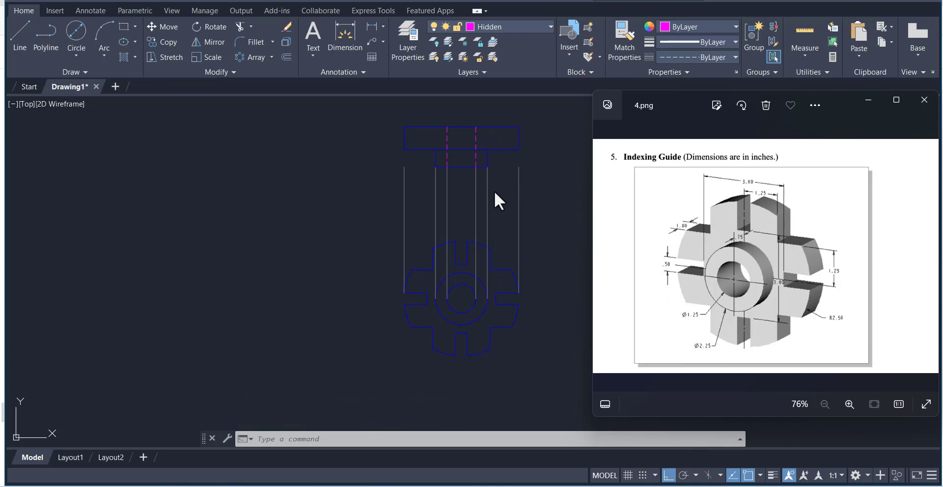
left_click(575, 162)
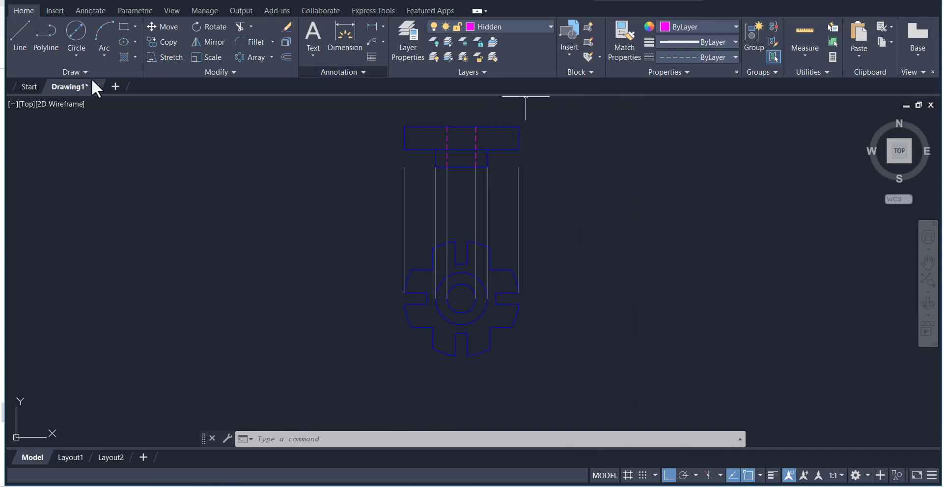
left_click(19, 50)
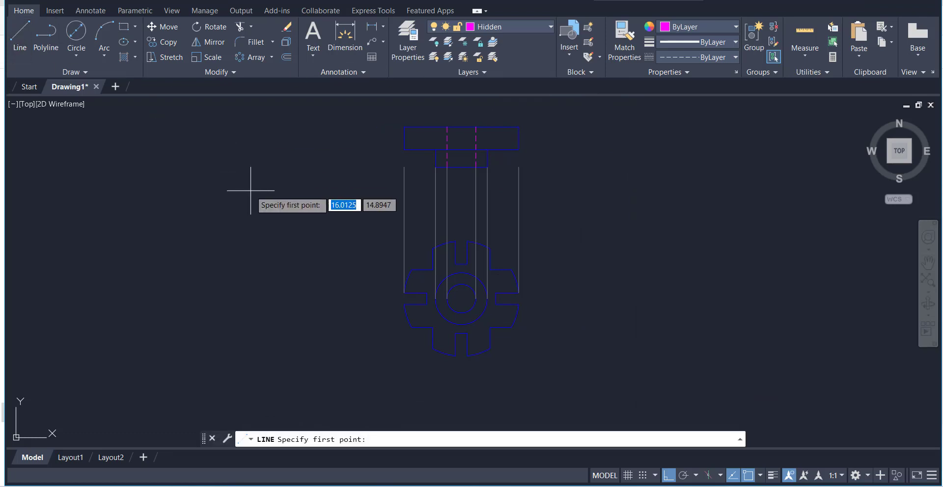
left_click(511, 269)
right_click(507, 171)
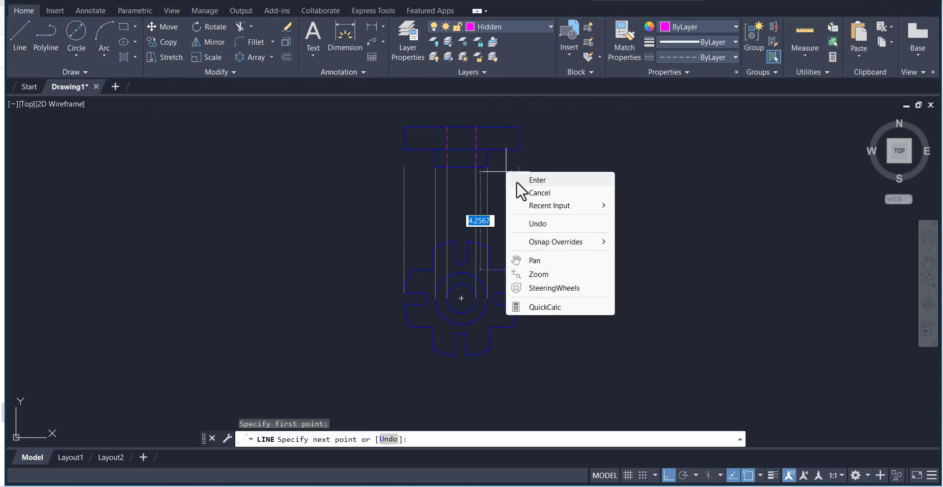
left_click(517, 181)
On the Construsion layer, draw a vertical line upward from the upper outer corner of the front view's right arm
left_click(500, 29)
left_click(494, 71)
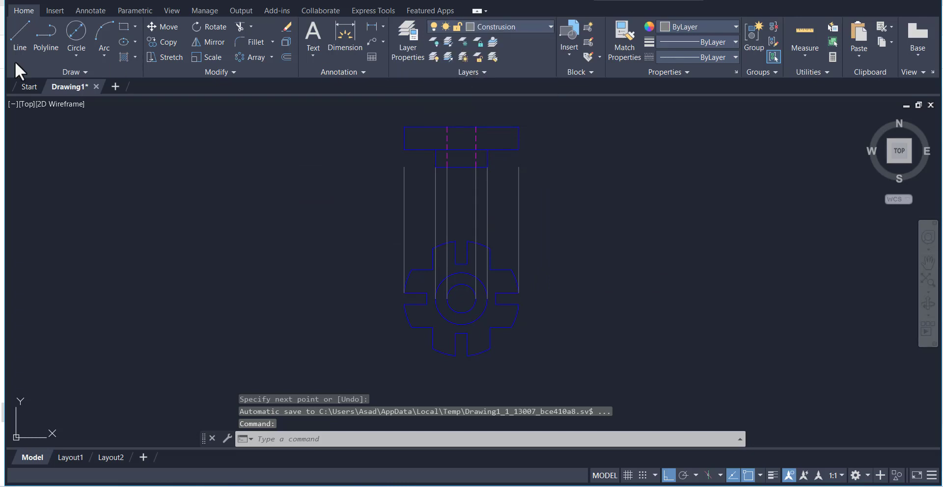
left_click(18, 43)
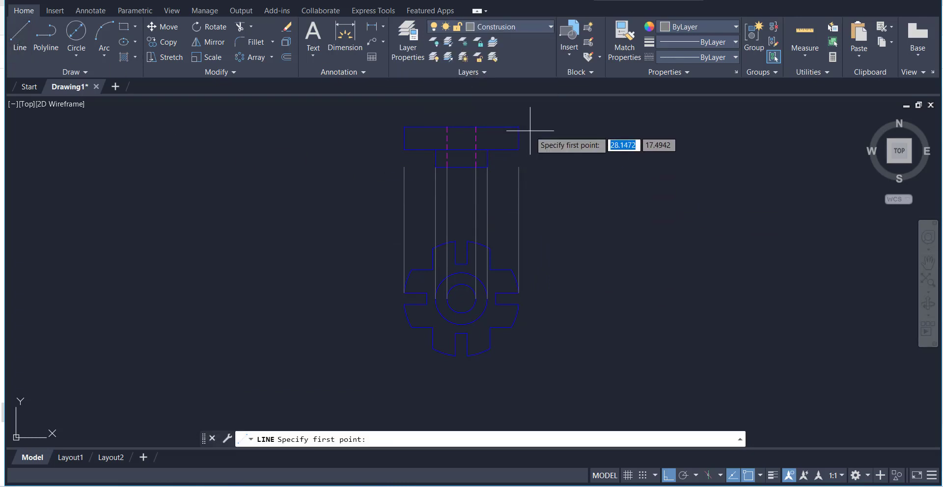
left_click(512, 189)
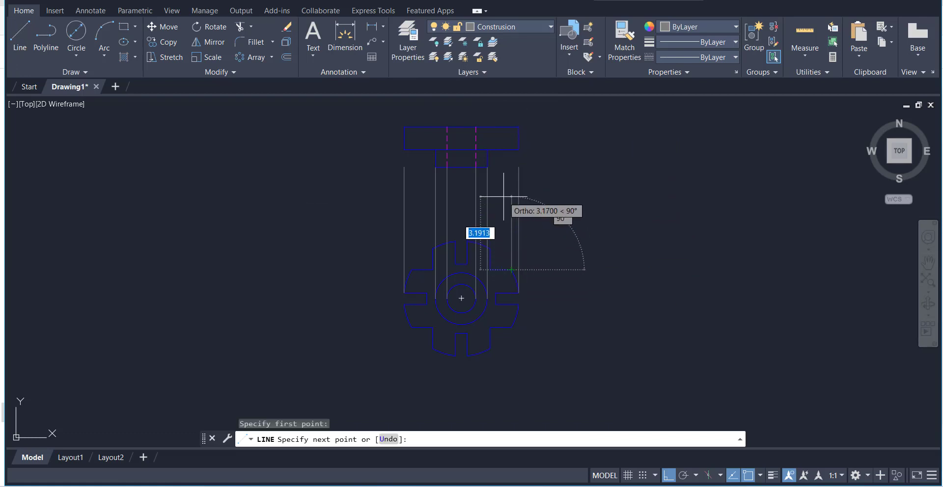
right_click(563, 210)
left_click(577, 217)
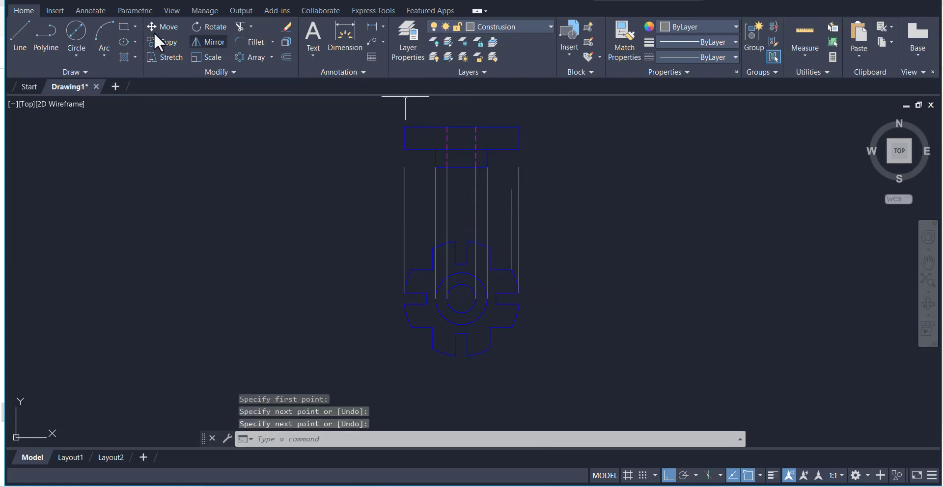
Draw a vertical construction line upward from the right outer corner of the front view's upper arm
left_click(18, 39)
left_click(487, 167)
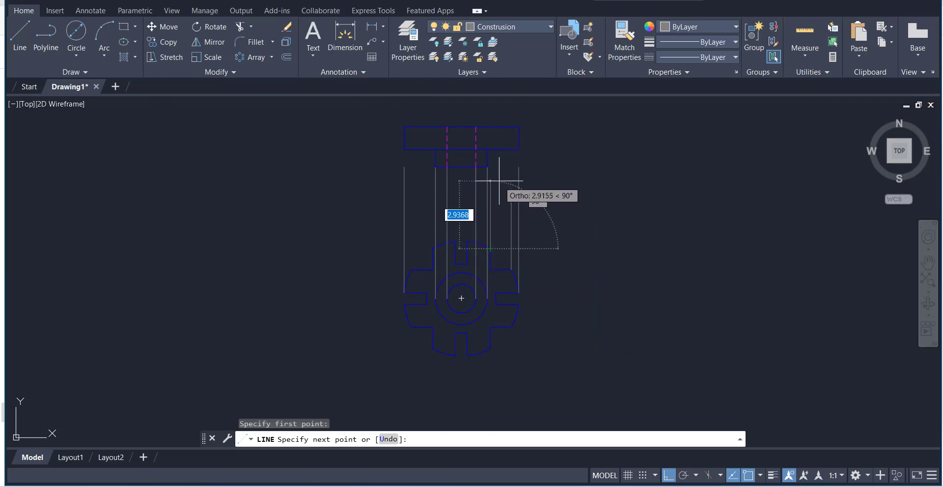
right_click(564, 191)
left_click(571, 197)
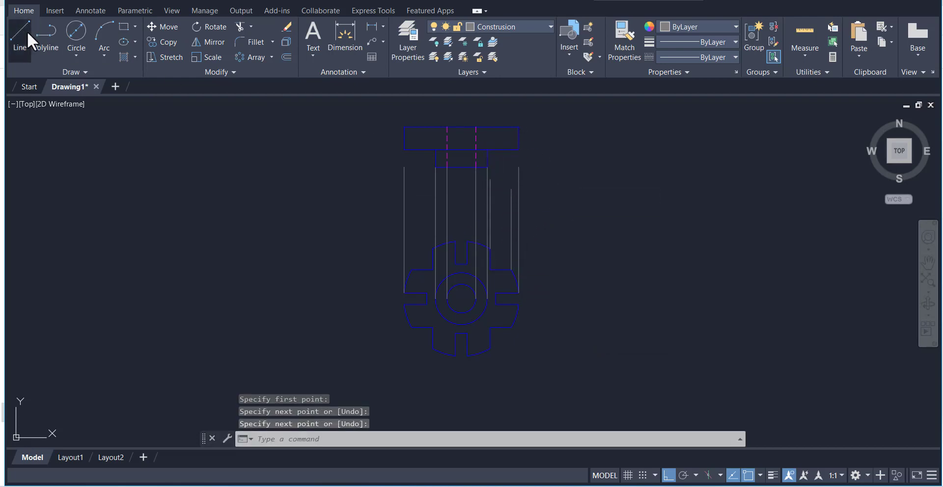
Draw a vertical construction line upward from the left outer corner of the front view's upper arm
left_click(24, 32)
left_click(404, 167)
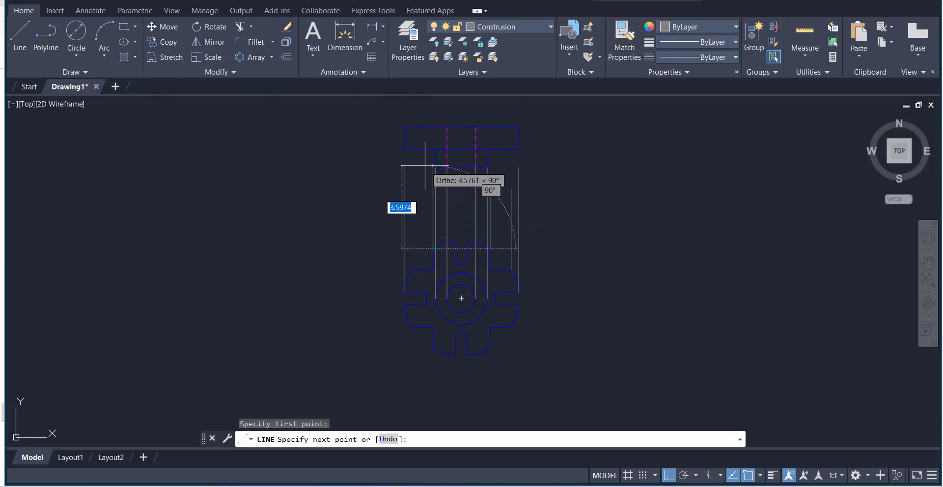
right_click(416, 197)
left_click(430, 205)
Draw a vertical construction line upward from the upper outer corner of the front view's left arm
left_click(14, 49)
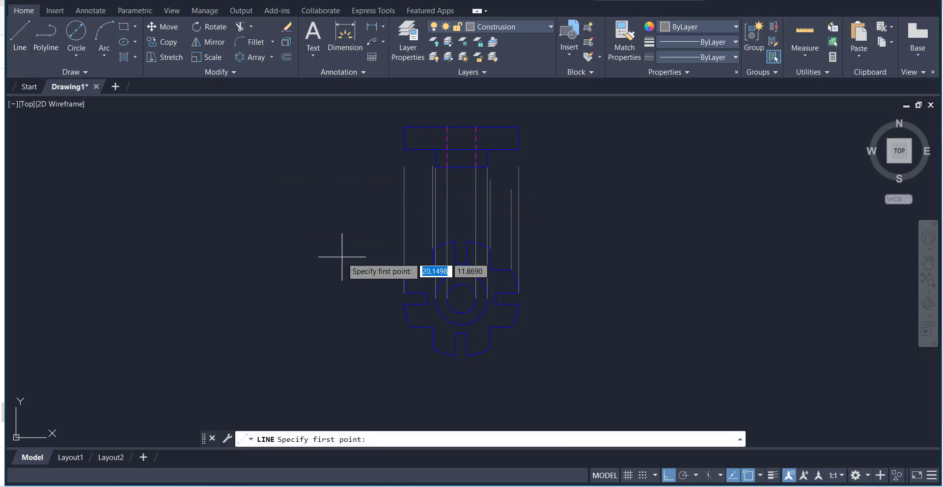
left_click(416, 273)
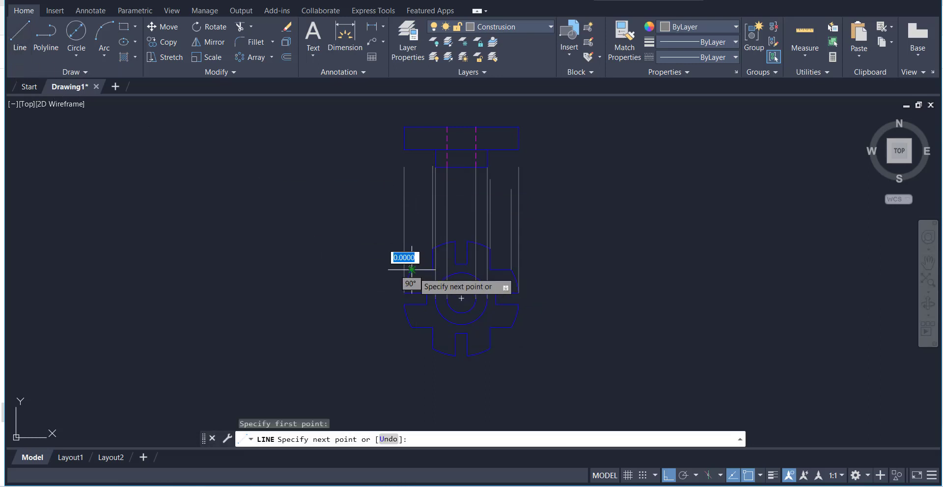
right_click(423, 205)
left_click(442, 213)
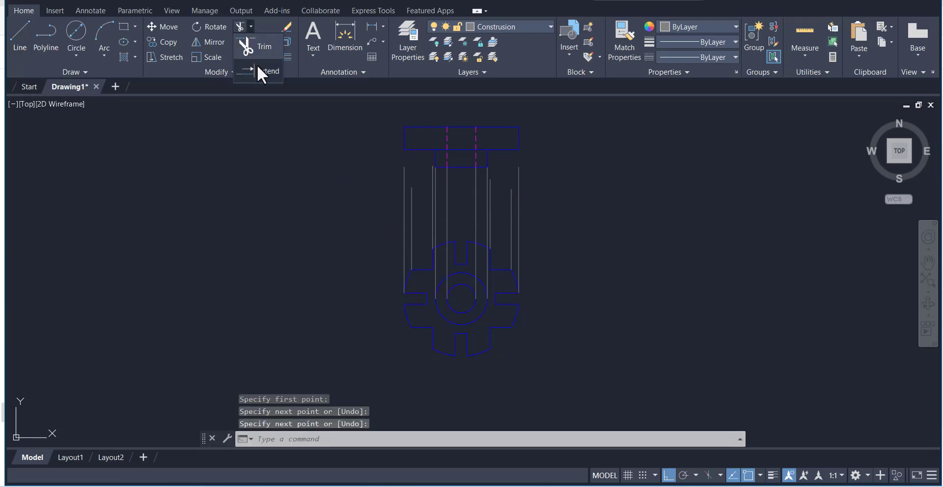
Extend the four arm-corner construction lines up to the lower edge of the upper rectangle
left_click(258, 68)
left_click(410, 206)
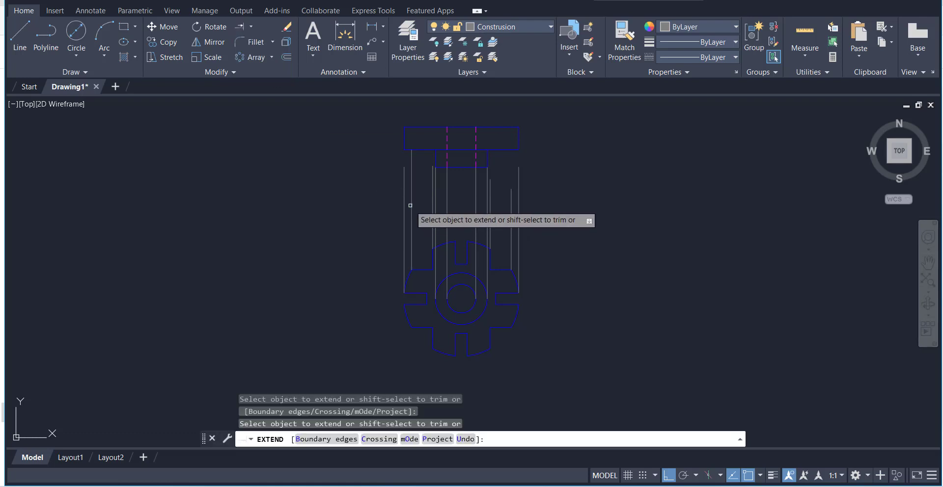
left_click(433, 190)
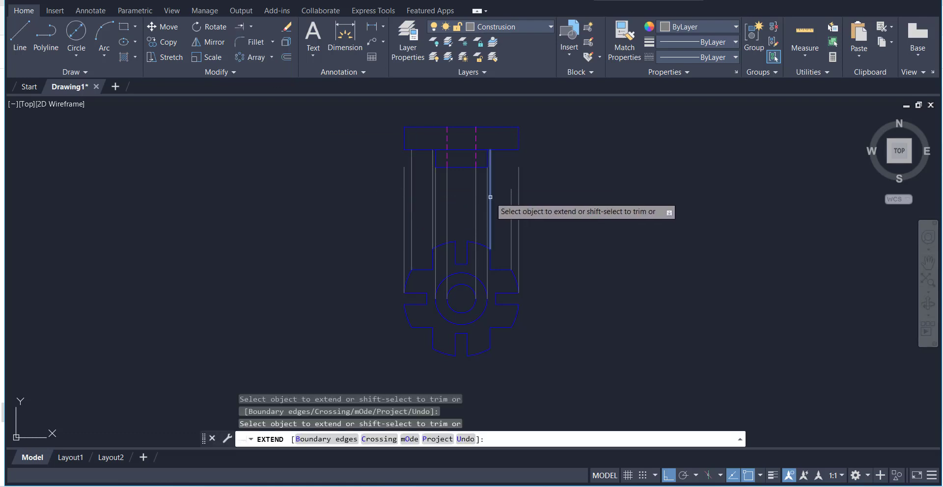
right_click(611, 116)
left_click(623, 125)
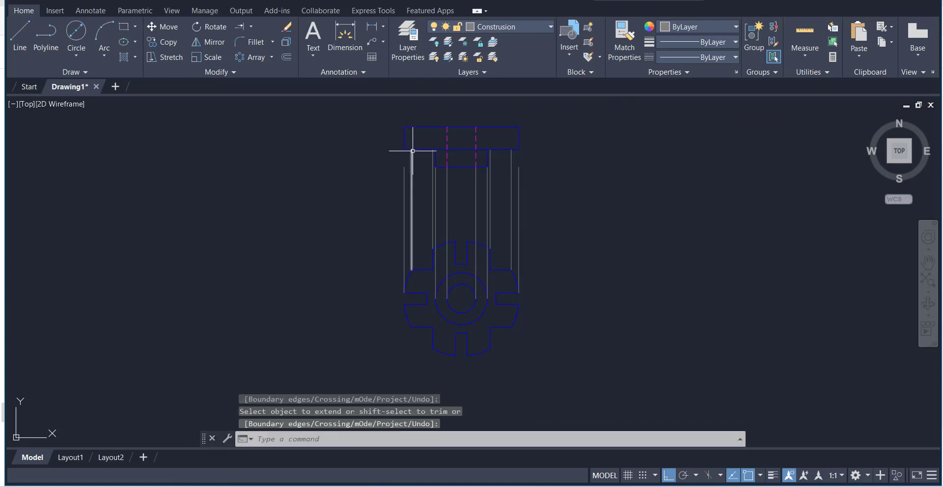
On the Contours layer, draw a vertical line from the left arm's construction line up through the upper rectangle and past its top edge
left_click(19, 28)
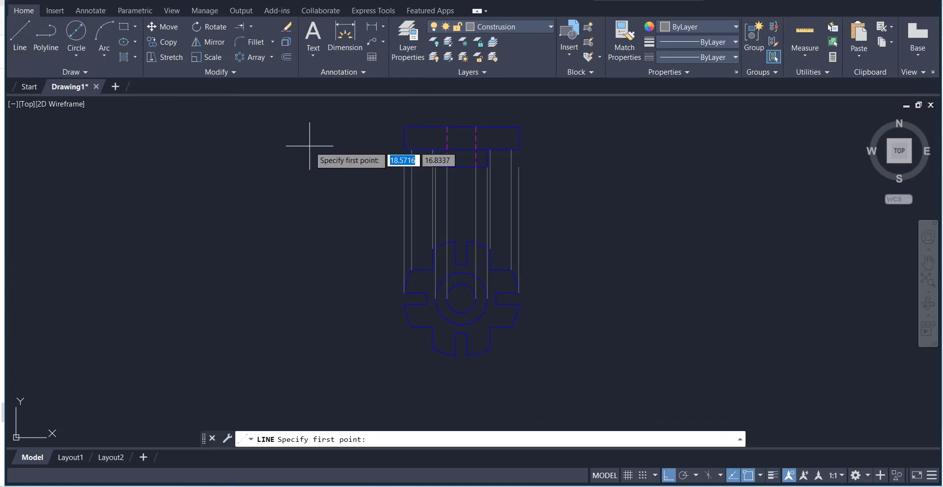
left_click(495, 38)
left_click(497, 28)
left_click(503, 88)
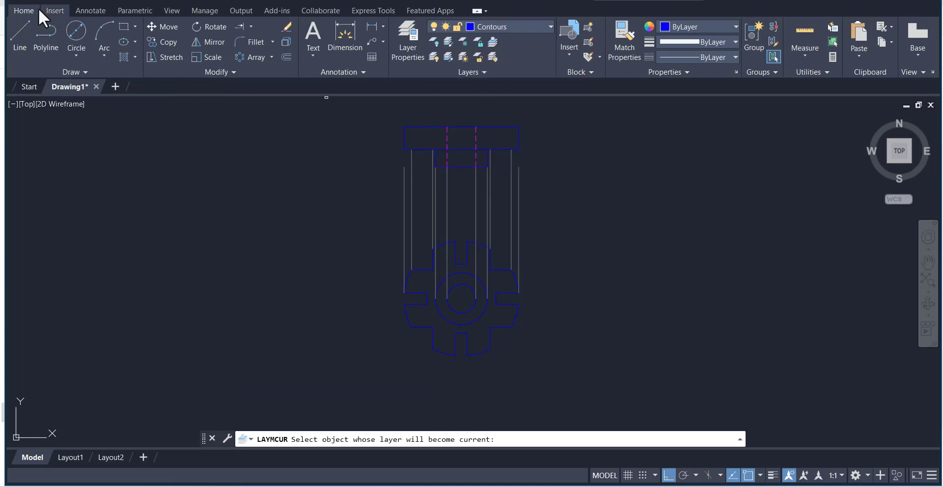
left_click(412, 149)
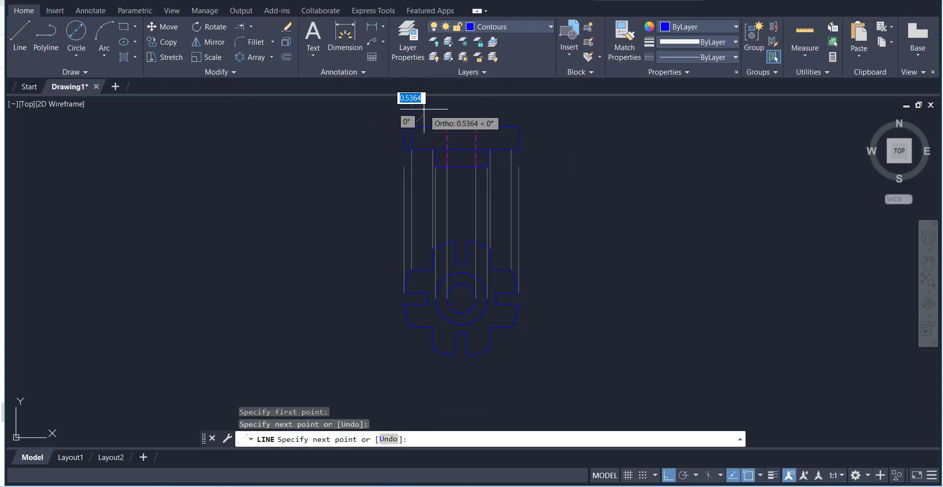
right_click(447, 113)
left_click(466, 121)
Draw a vertical contour line through the upper rectangle in line with the upper arm's left construction line, ending above the rectangle
right_click(337, 131)
left_click(360, 138)
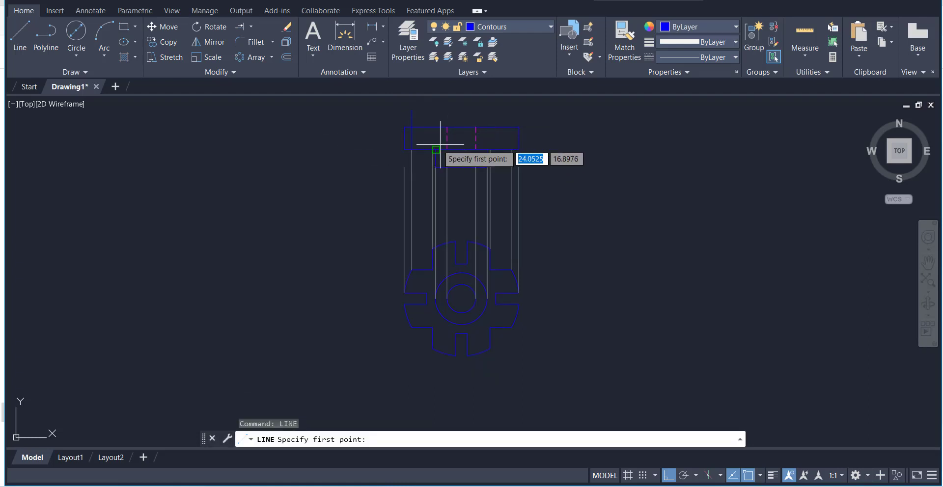
left_click(433, 127)
left_click(433, 111)
right_click(462, 112)
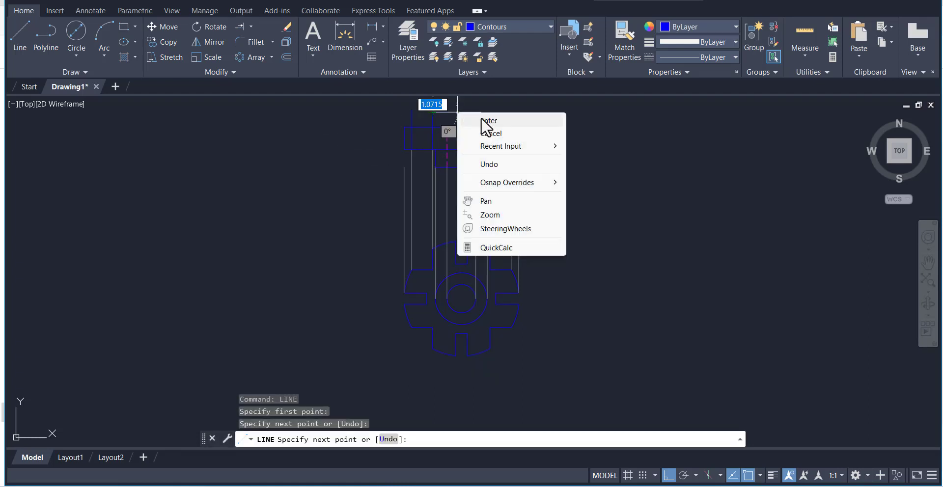
left_click(481, 118)
Draw a vertical contour line from the right arm's construction line up through the upper rectangle and past its top edge
right_click(603, 136)
left_click(634, 144)
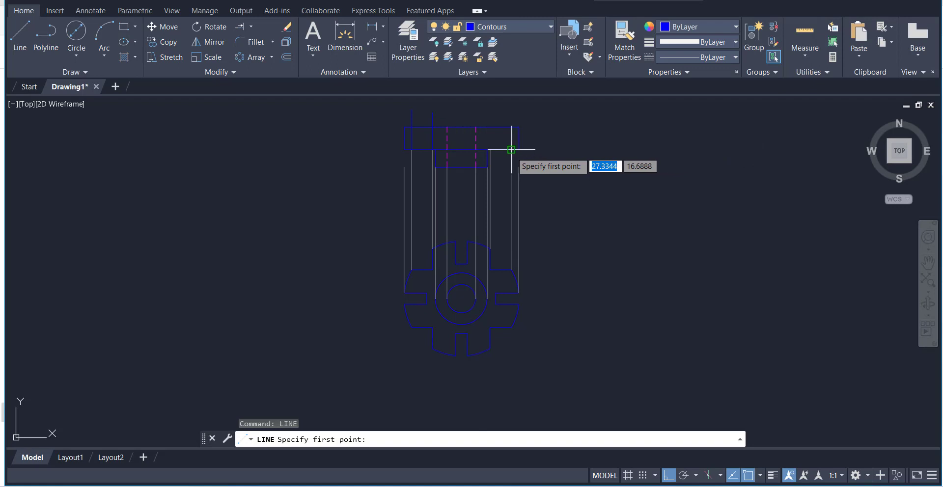
left_click(511, 150)
left_click(514, 107)
right_click(551, 124)
left_click(560, 128)
Draw a vertical contour line from the upper arm's right construction line up through the upper rectangle and past its top edge
right_click(556, 126)
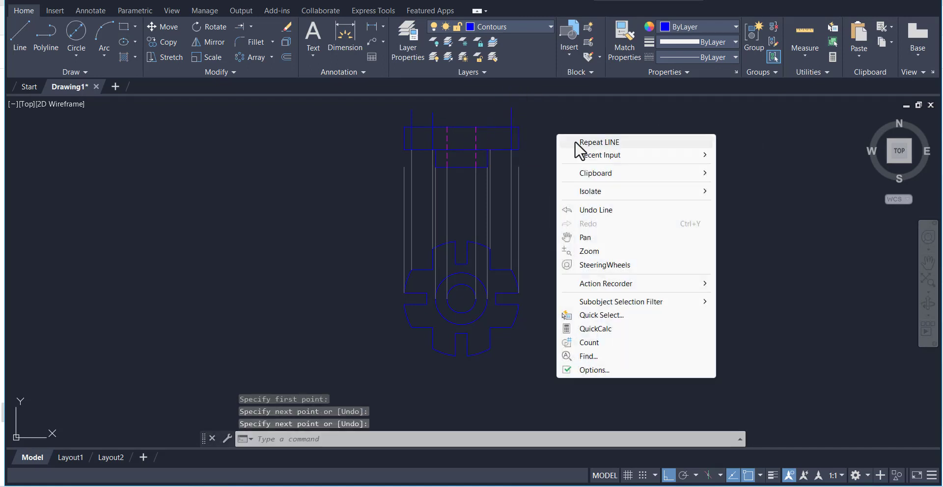
left_click(578, 141)
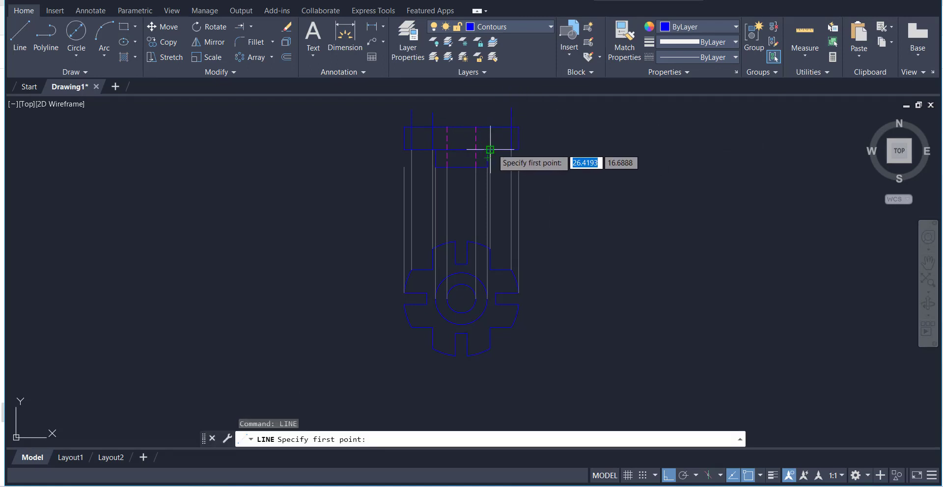
left_click(490, 150)
left_click(494, 109)
right_click(556, 129)
left_click(573, 135)
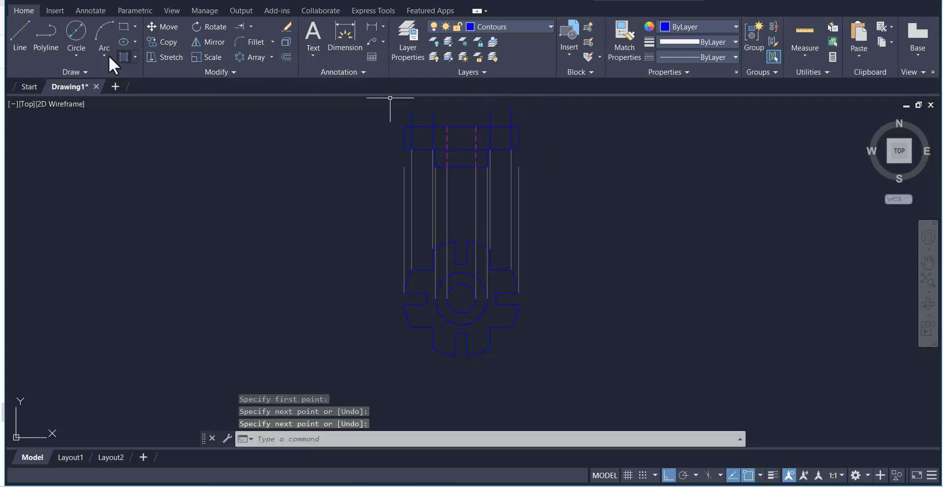
Trim off the ends of the four vertical contour lines that extend above the upper rectangle's top edge
left_click(251, 26)
left_click(253, 49)
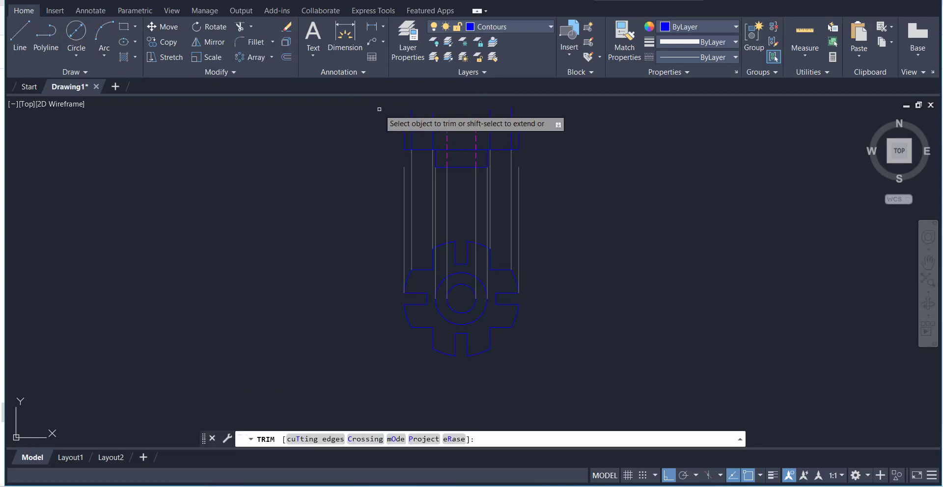
left_click_drag(401, 116, 519, 120)
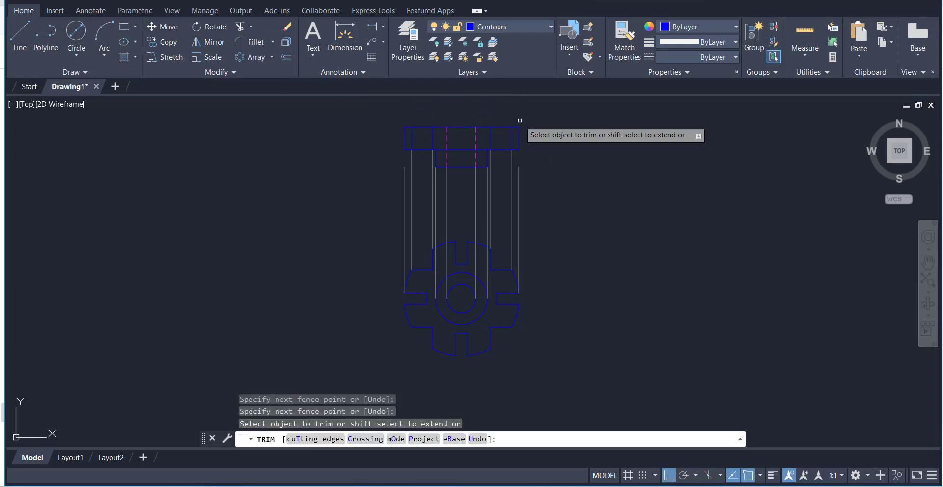
right_click(531, 116)
left_click(550, 123)
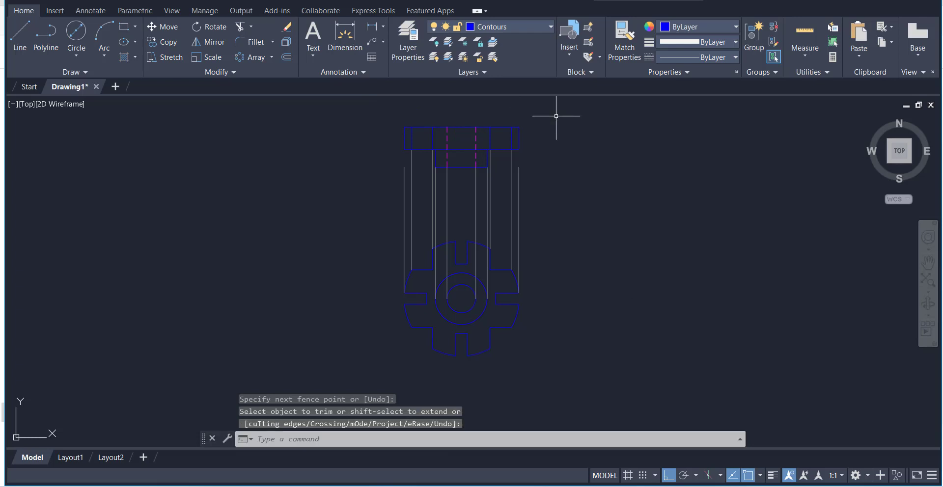
right_click(556, 116)
left_click(573, 125)
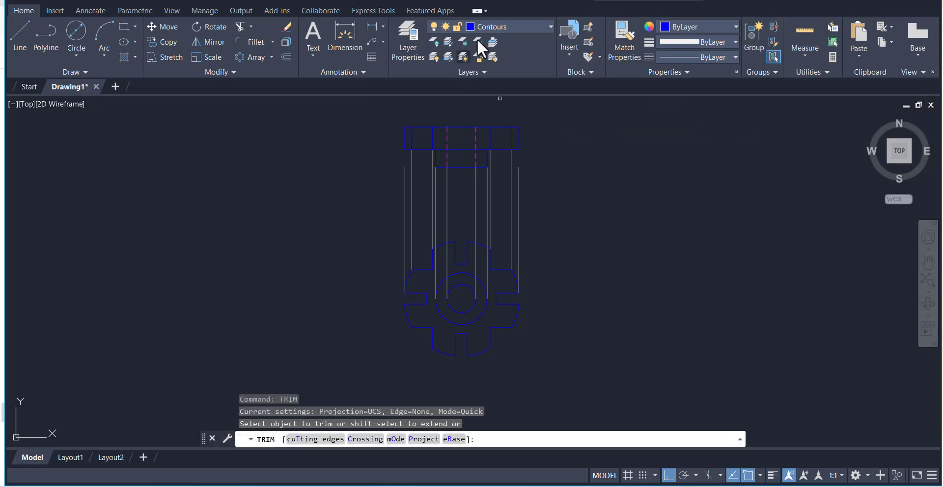
On the Construsion layer, draw a vertical line from the right slot's inner upper corner up to the hub's lower edge level
left_click(494, 28)
left_click(494, 58)
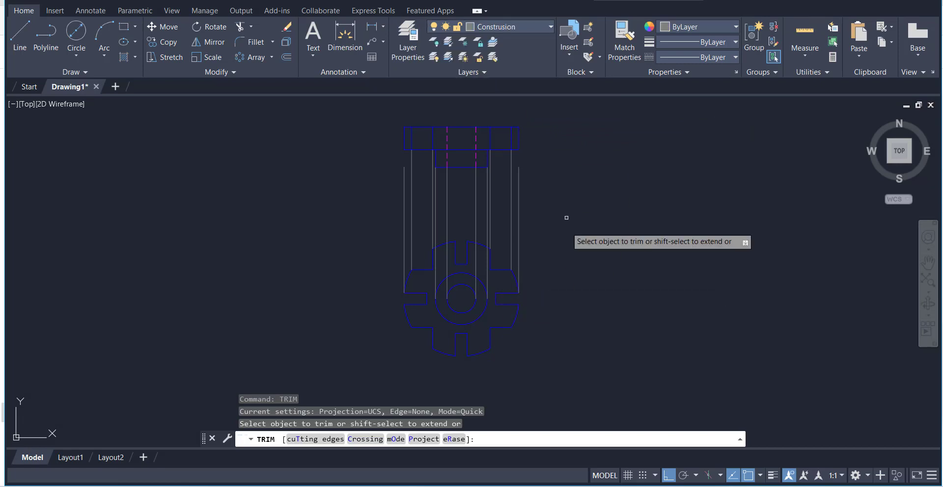
left_click(18, 35)
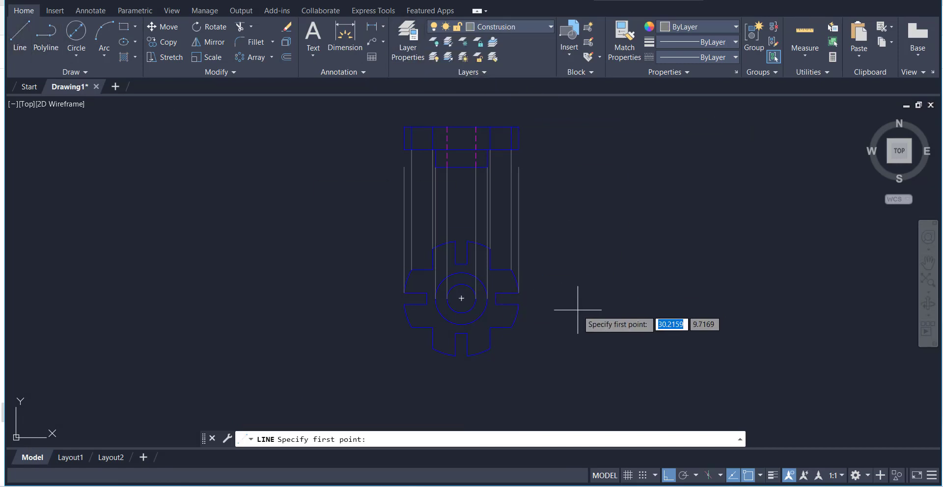
left_click(496, 294)
left_click(501, 168)
key("Return")
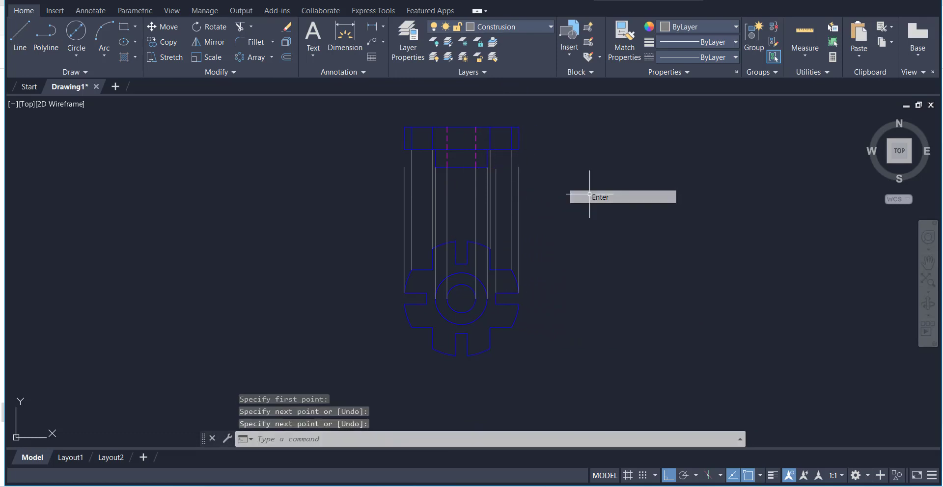
Draw a vertical construction line from the left slot's inner upper corner up to the hub's lower edge level
right_click(582, 177)
left_click(610, 188)
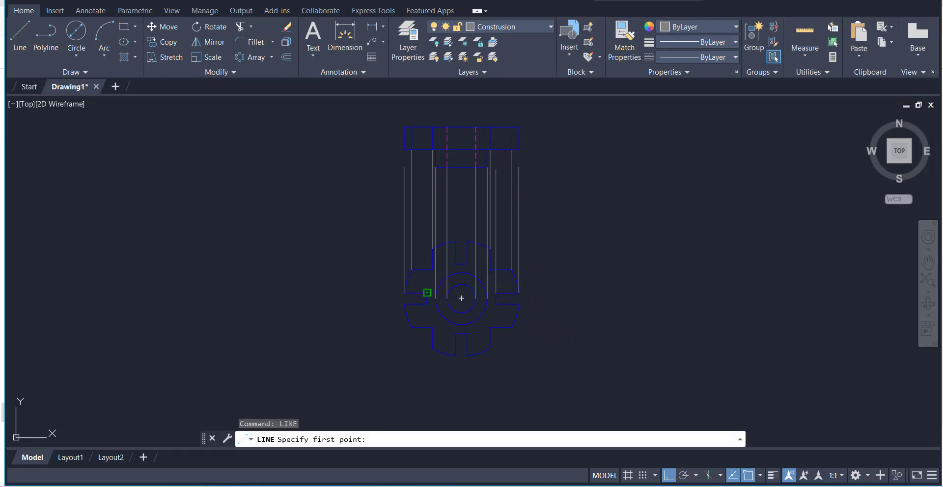
left_click(435, 167)
right_click(420, 174)
left_click(434, 182)
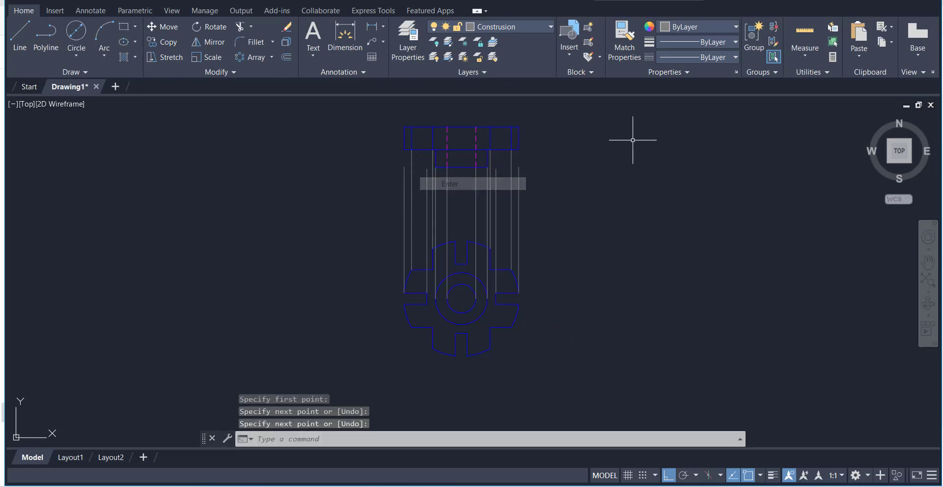
right_click(587, 148)
left_click(574, 137)
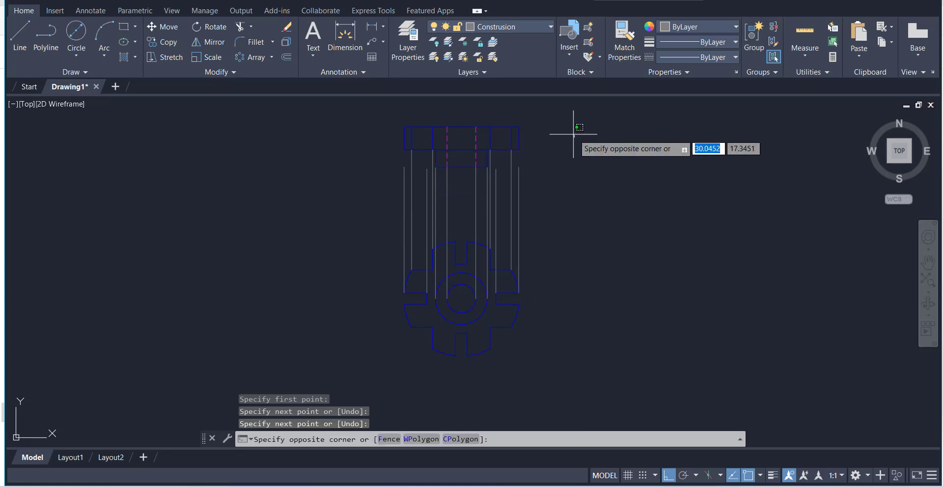
right_click(549, 132)
left_click(571, 141)
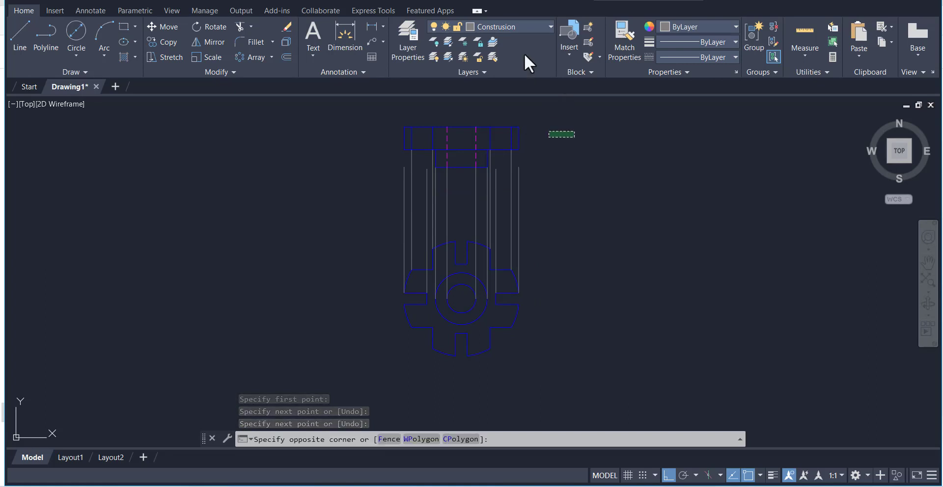
left_click(513, 29)
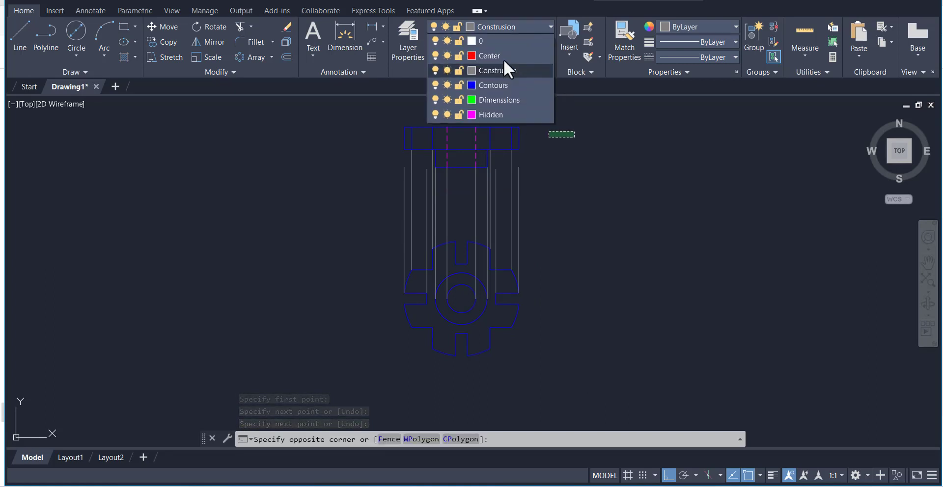
left_click(496, 112)
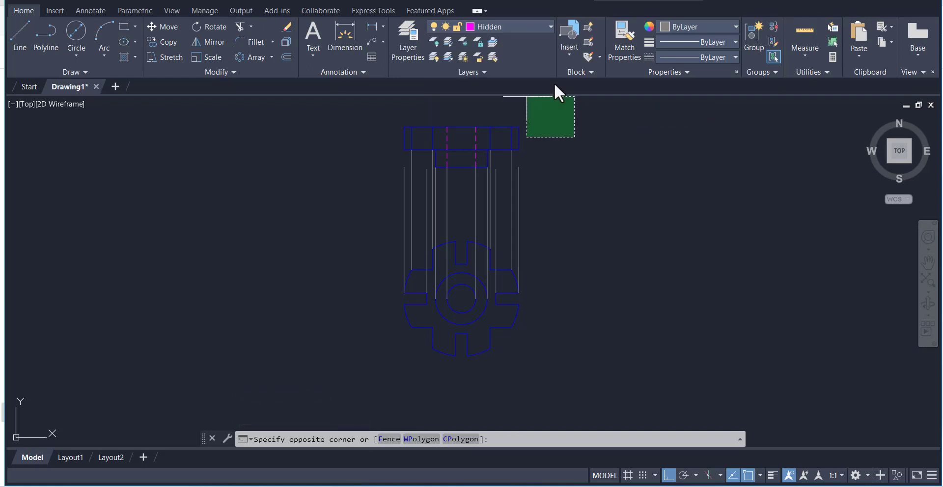
left_click(565, 114)
left_click(25, 40)
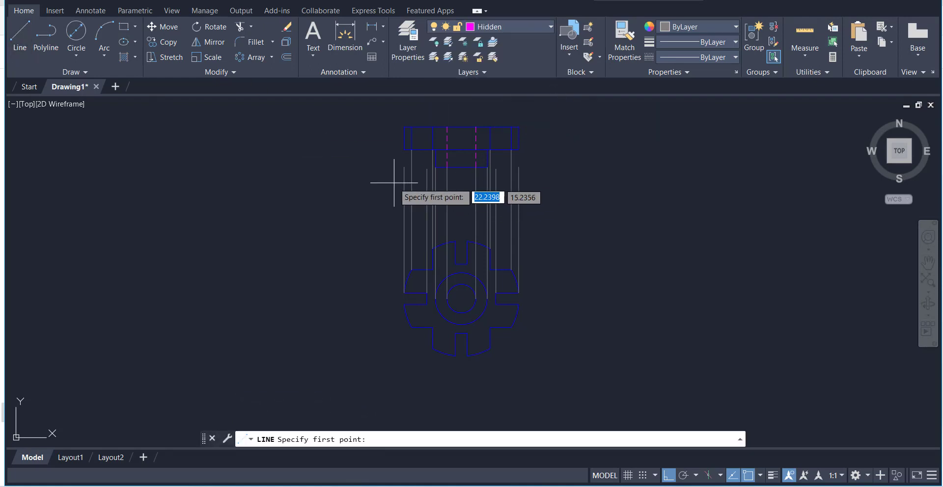
left_click(428, 168)
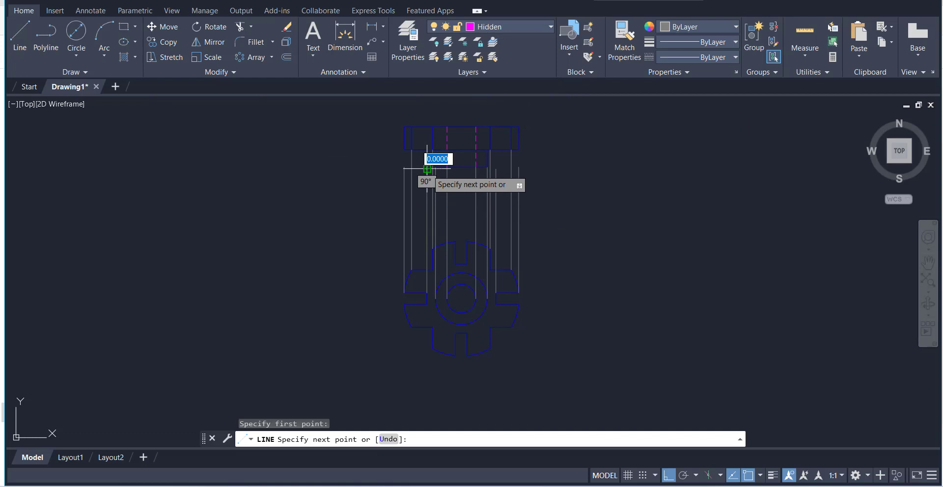
right_click(431, 106)
left_click(445, 114)
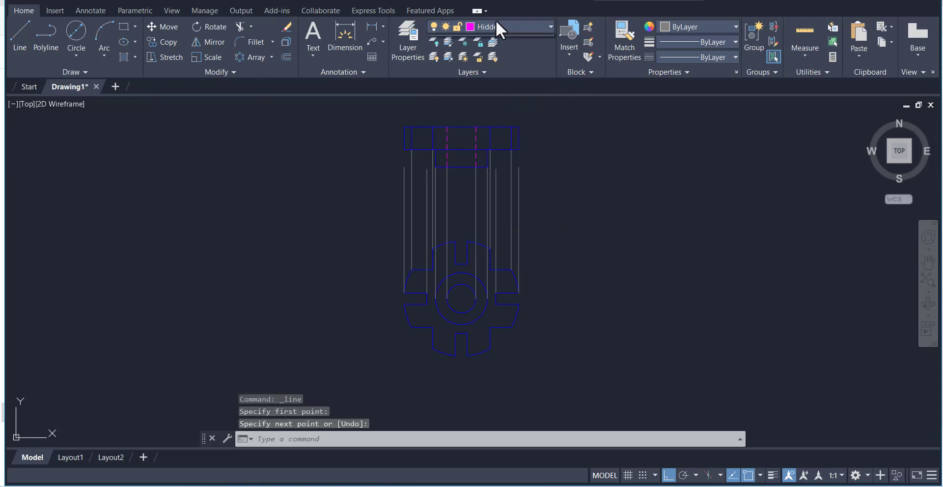
On the Hidden layer, draw a vertical line from the left slot's construction line up through the upper rectangle and past its top edge
left_click(496, 24)
left_click(496, 114)
left_click(24, 39)
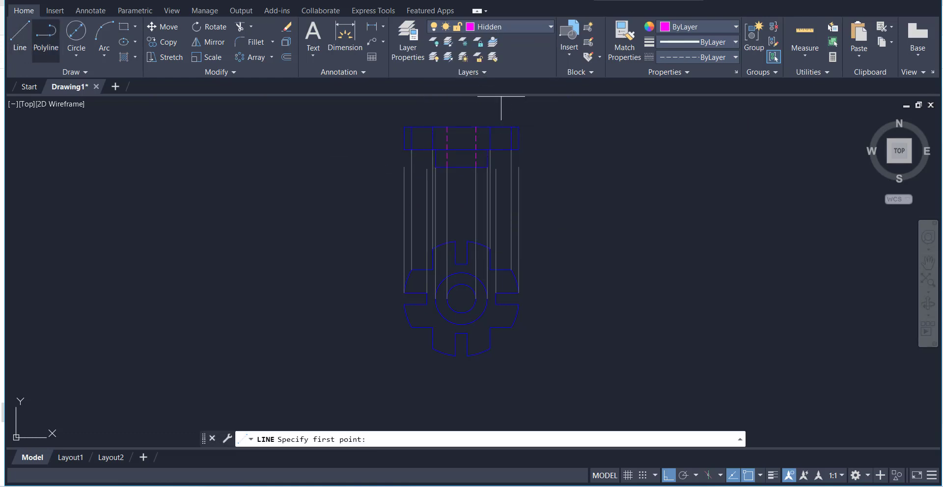
left_click(427, 116)
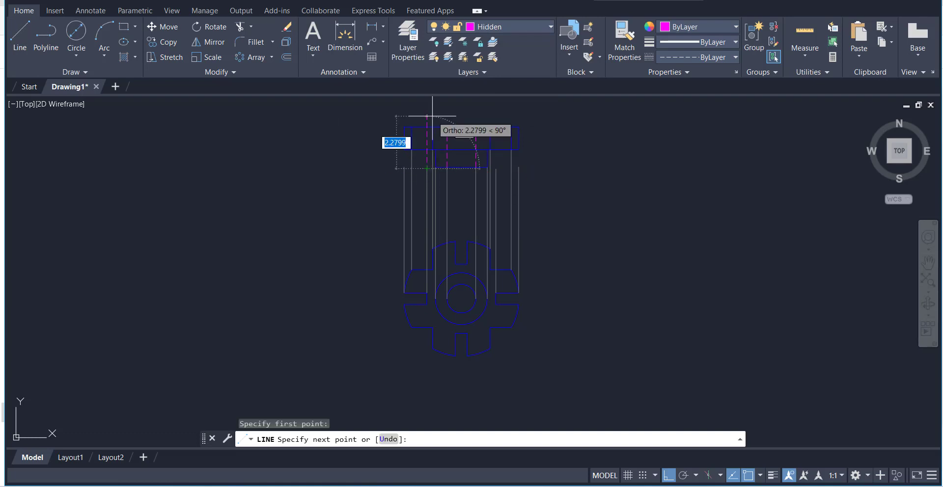
right_click(468, 116)
left_click(487, 123)
Draw a vertical hidden line from the right slot's construction line up through the upper rectangle and past its top edge
right_click(491, 106)
left_click(508, 116)
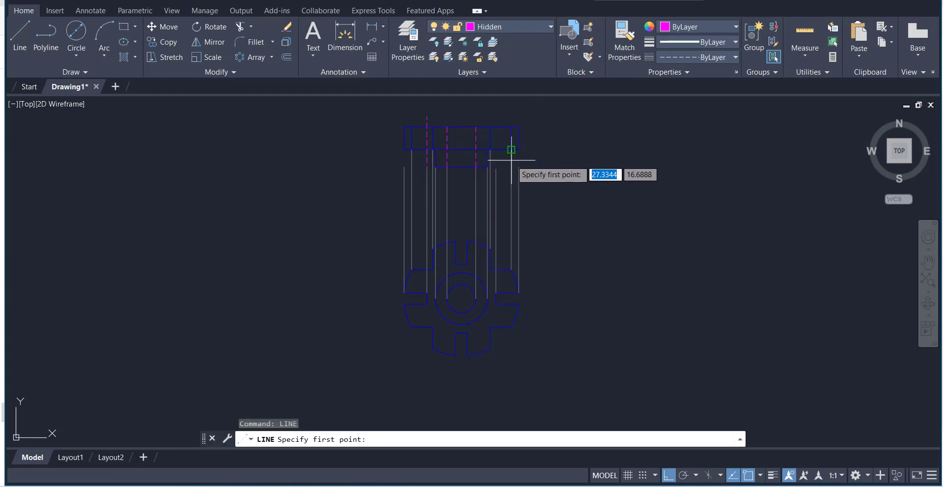
left_click(496, 169)
left_click(496, 114)
right_click(546, 133)
left_click(565, 143)
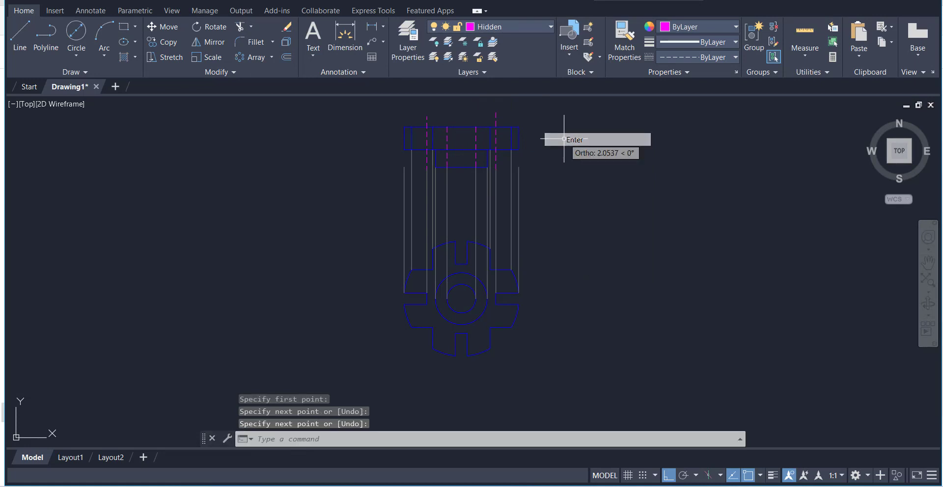
Trim both slot hidden lines to the upper rectangle, removing the parts above and below it
left_click(238, 26)
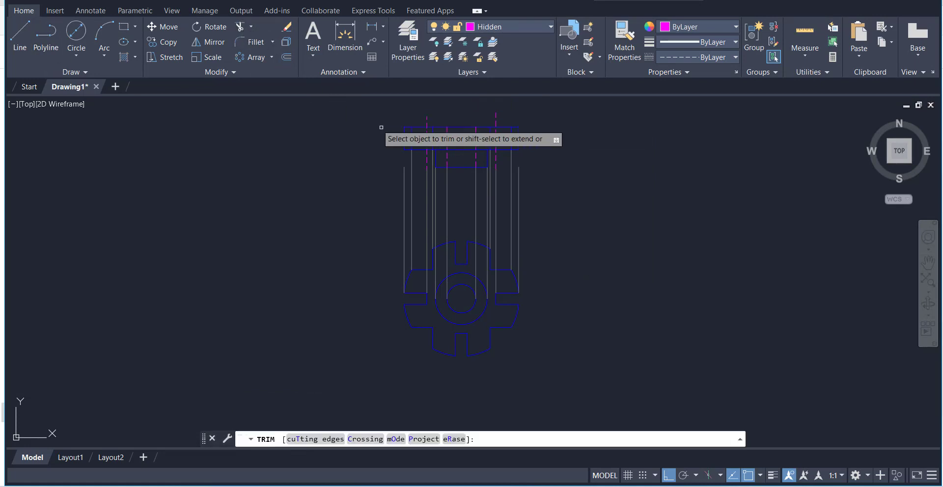
left_click(427, 154)
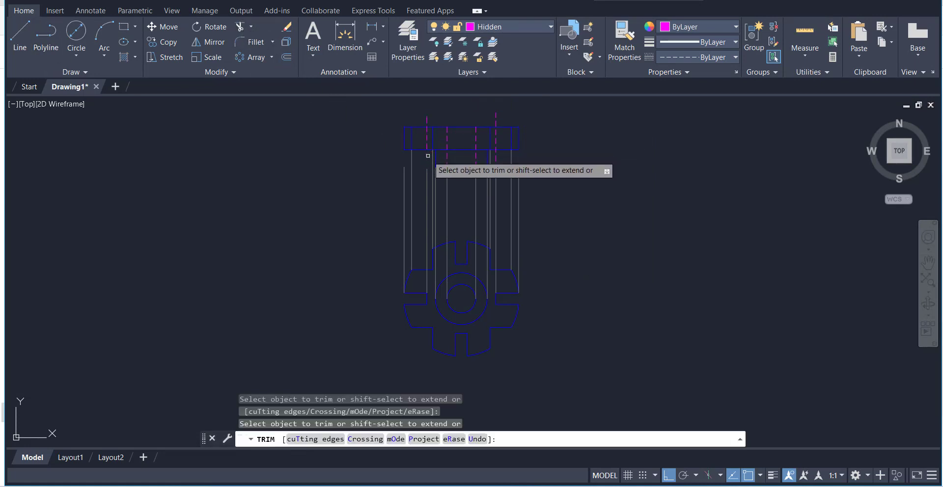
left_click(496, 118)
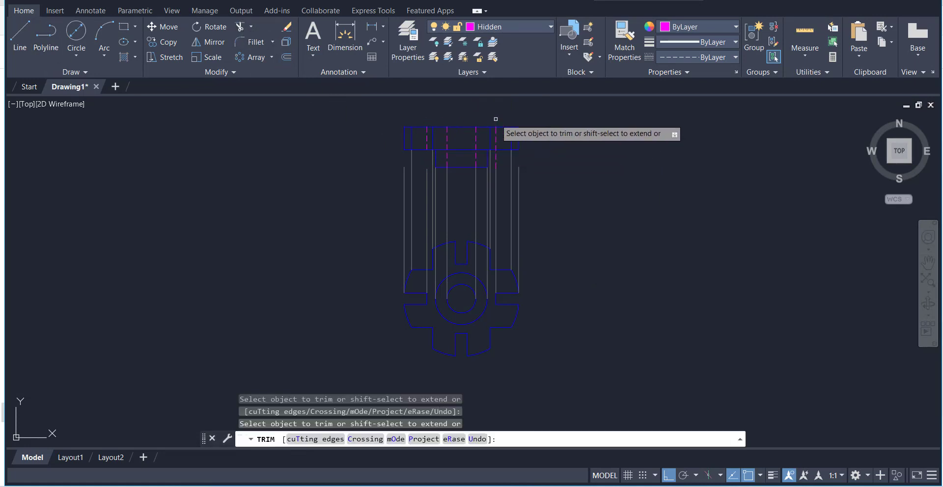
right_click(549, 153)
left_click(577, 160)
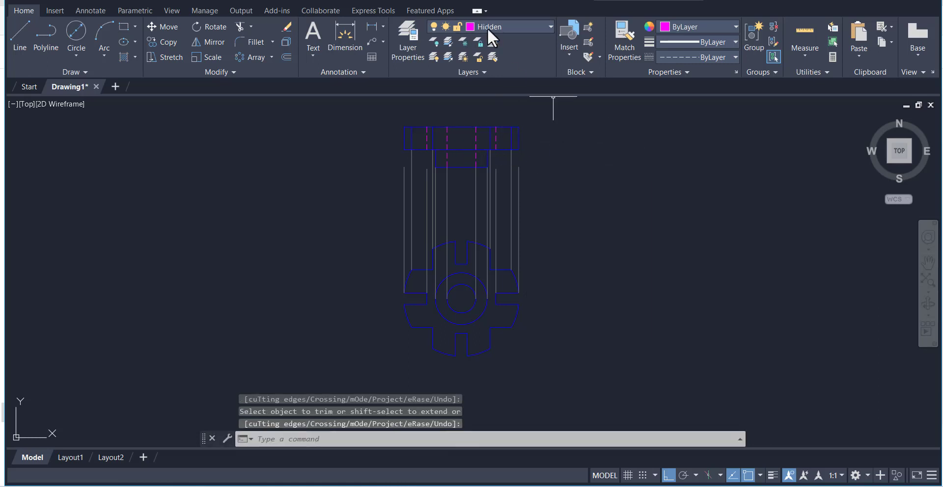
Turn off the Construsion layer and make Center the current layer
left_click(507, 28)
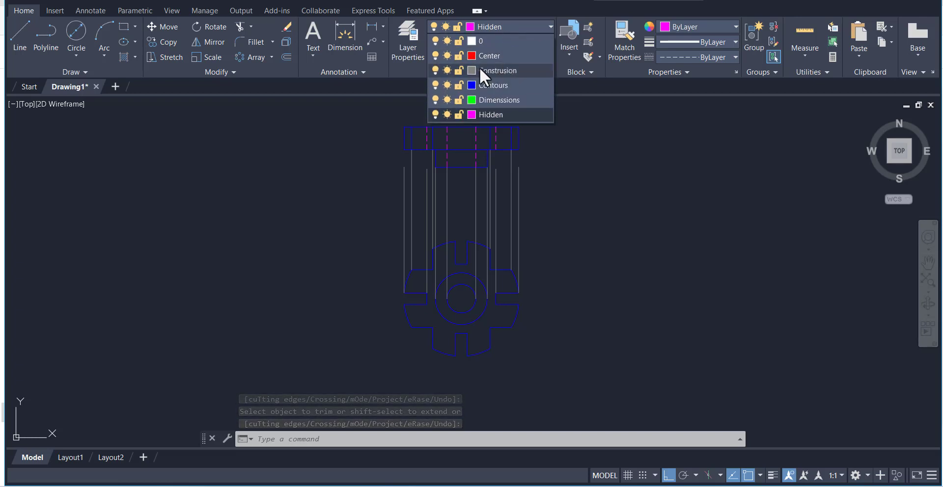
left_click(435, 70)
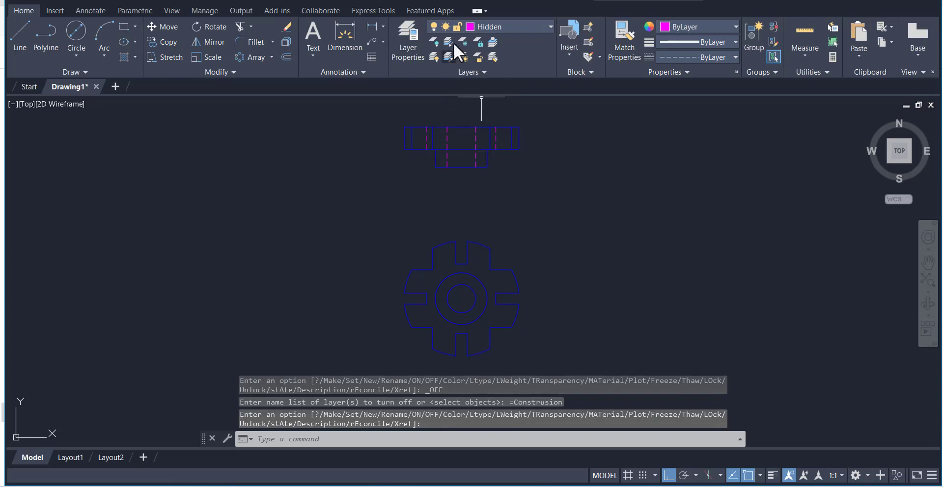
left_click(503, 26)
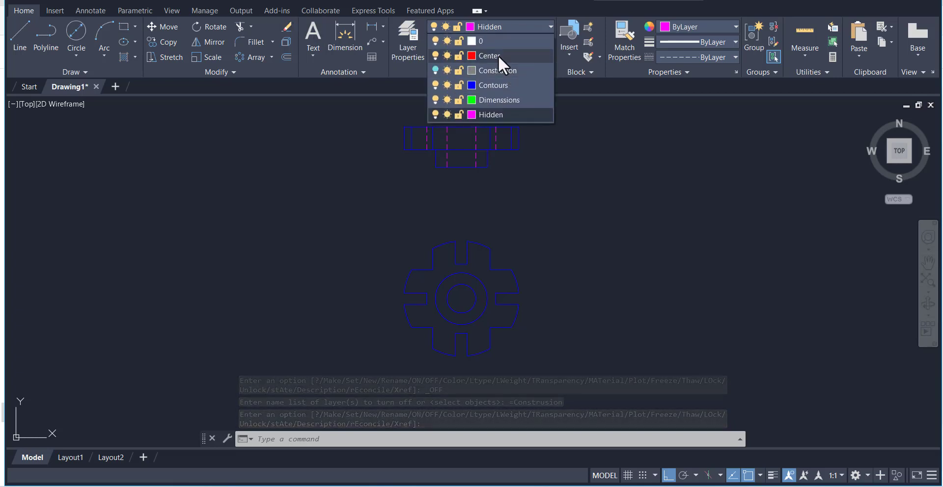
left_click(491, 56)
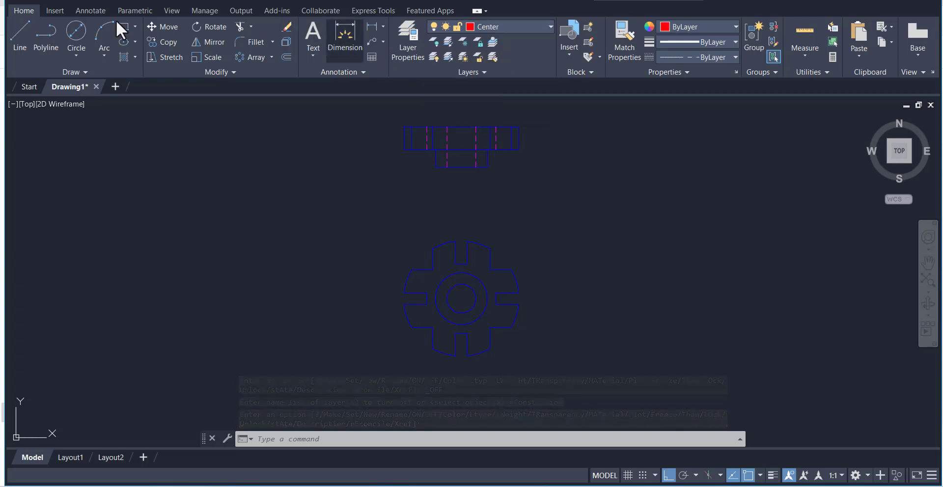
Add a center mark to the front view by picking its outer arc
left_click(90, 9)
left_click(422, 47)
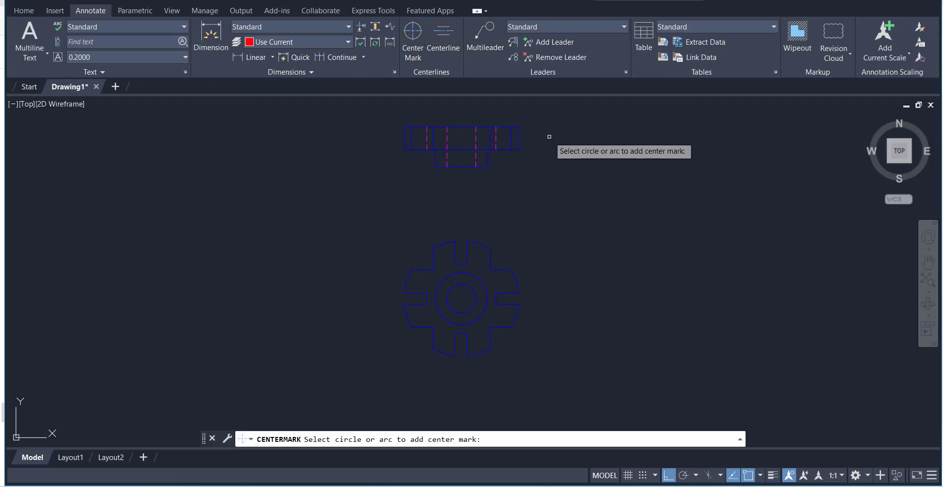
left_click(486, 245)
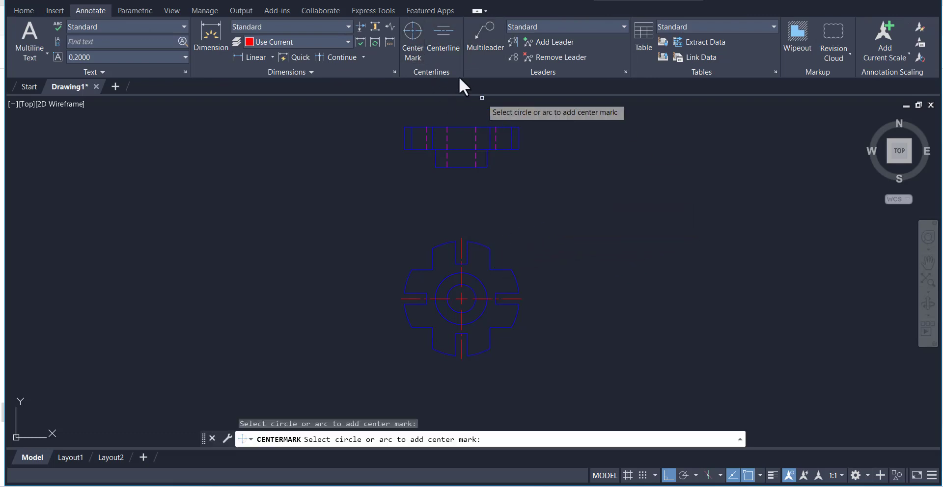
Add a centerline to the upper view between the two hidden bore lines
left_click(436, 43)
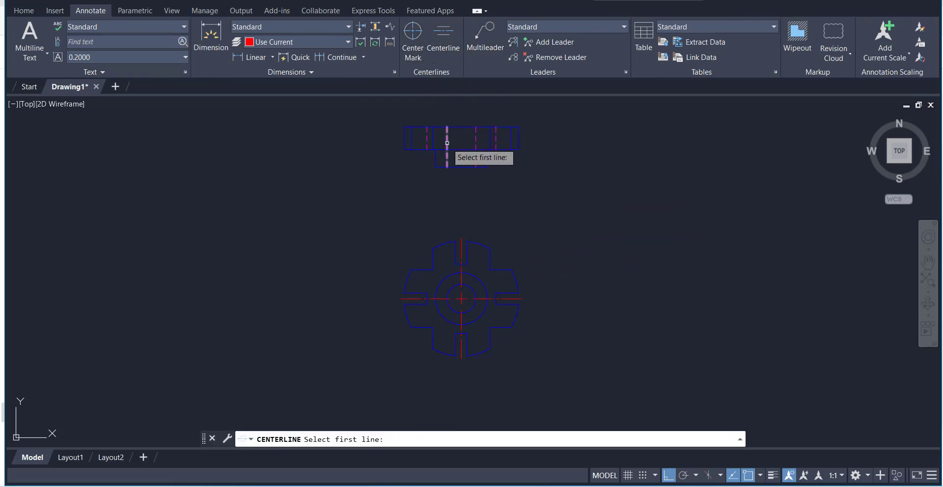
left_click(447, 144)
left_click(475, 139)
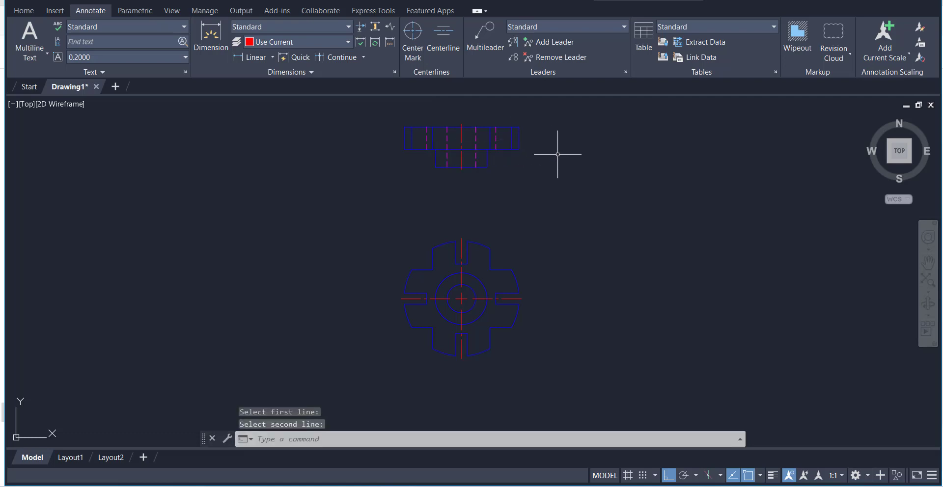
Make Dimenssions the current layer
left_click(24, 10)
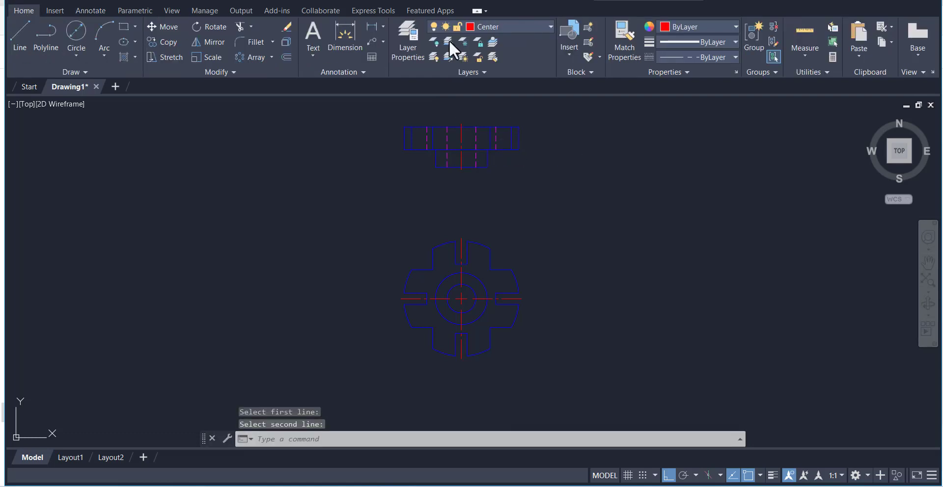
left_click(540, 30)
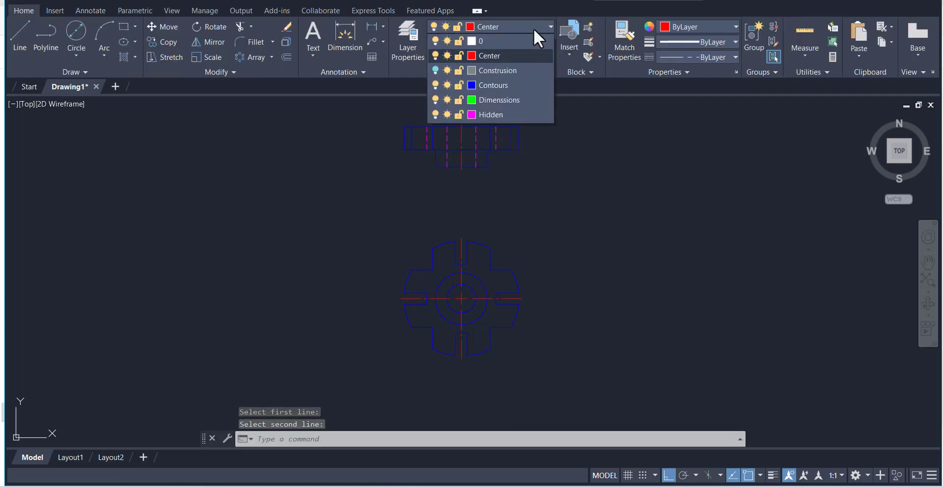
left_click(508, 101)
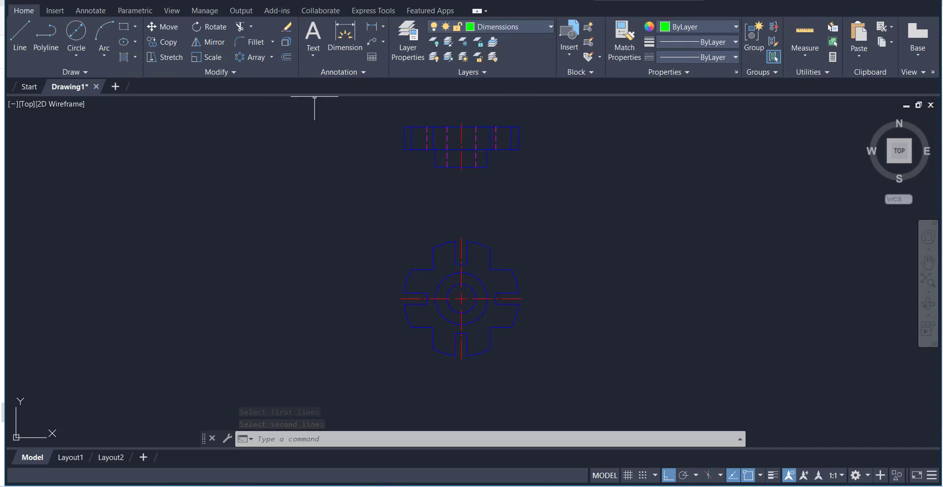
Add a radius dimension to the outer arc of the front view, placing its text outside the upper-right of the profile
left_click(346, 44)
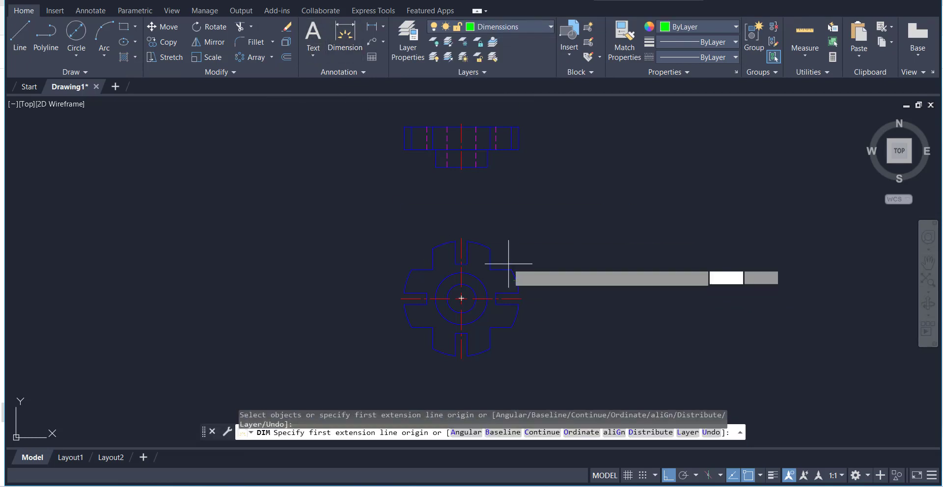
left_click(381, 25)
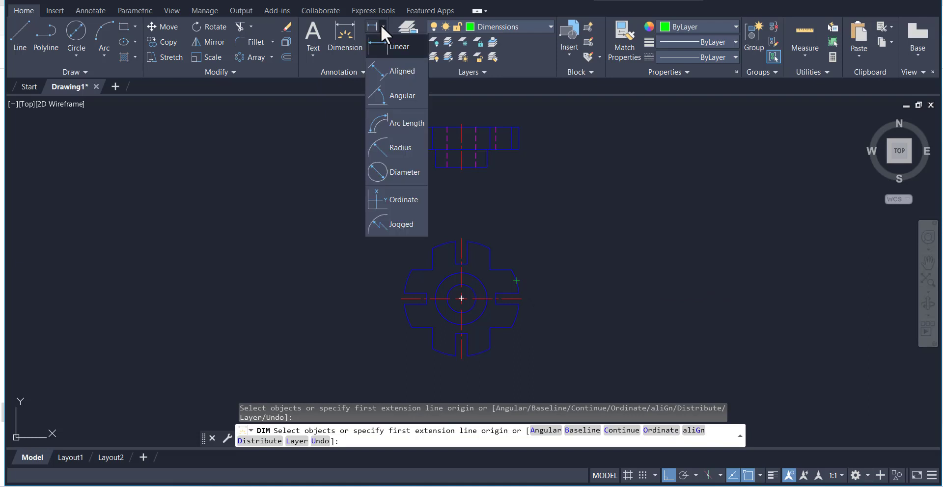
left_click(394, 148)
left_click(517, 274)
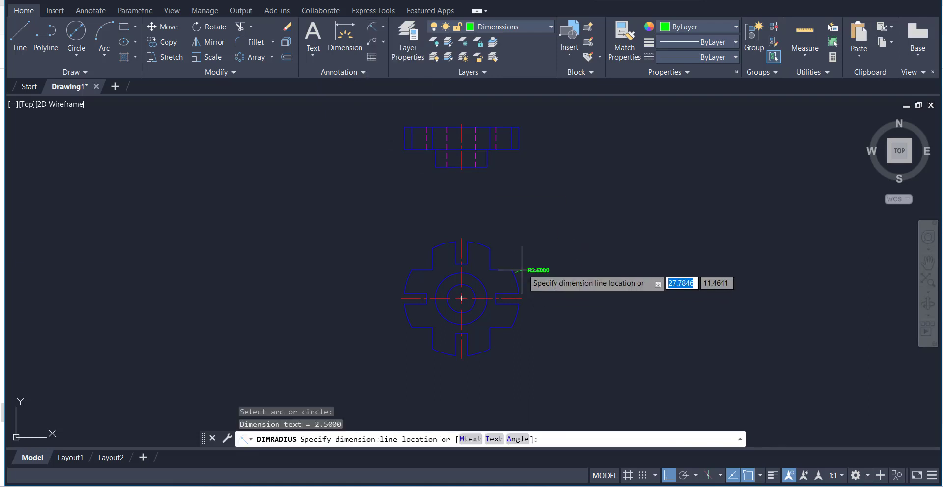
left_click(540, 260)
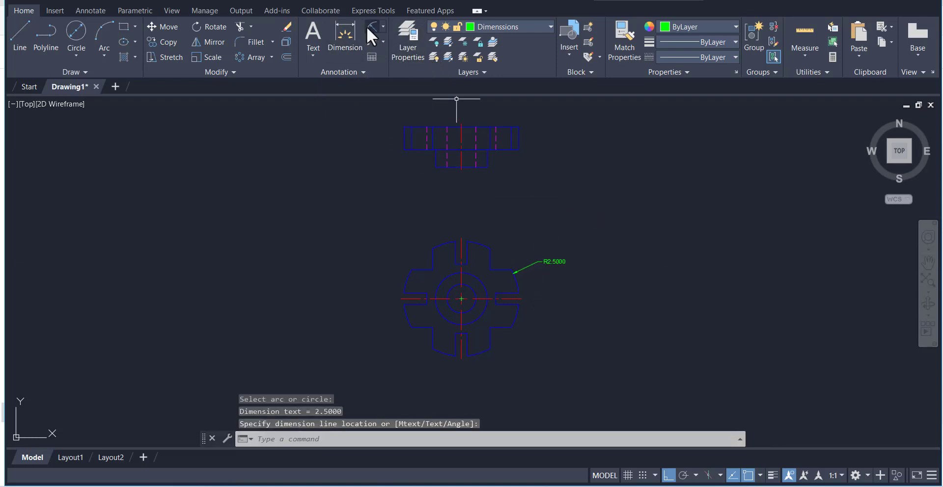
Add diameter dimensions to the two concentric circles in the front view, placing the text below the profile on opposite sides
left_click(383, 27)
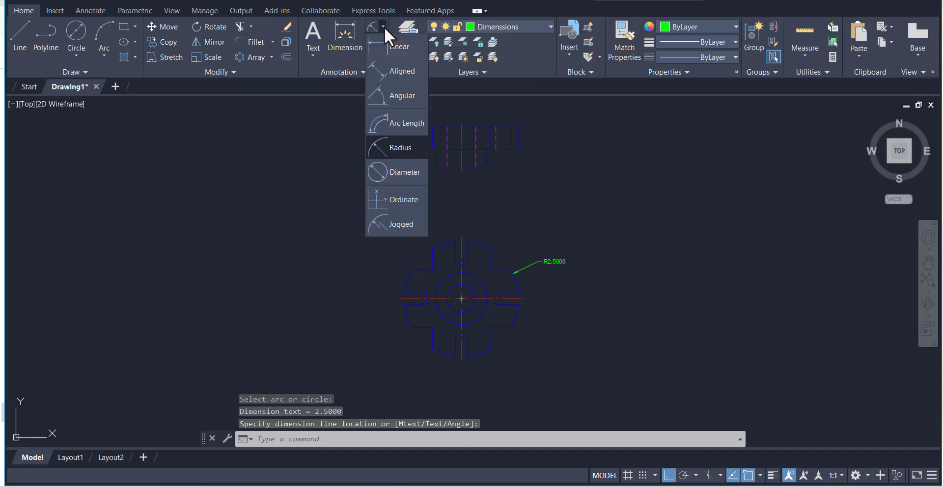
left_click(396, 169)
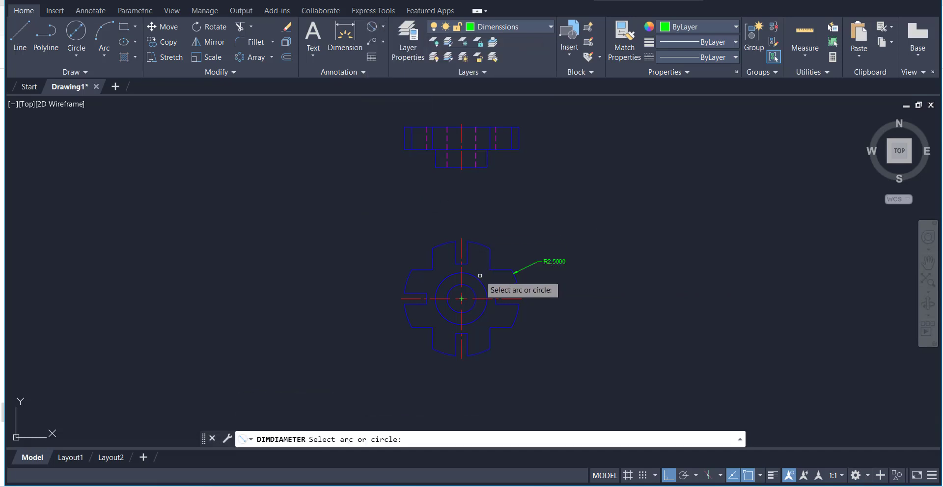
left_click(482, 315)
left_click(530, 357)
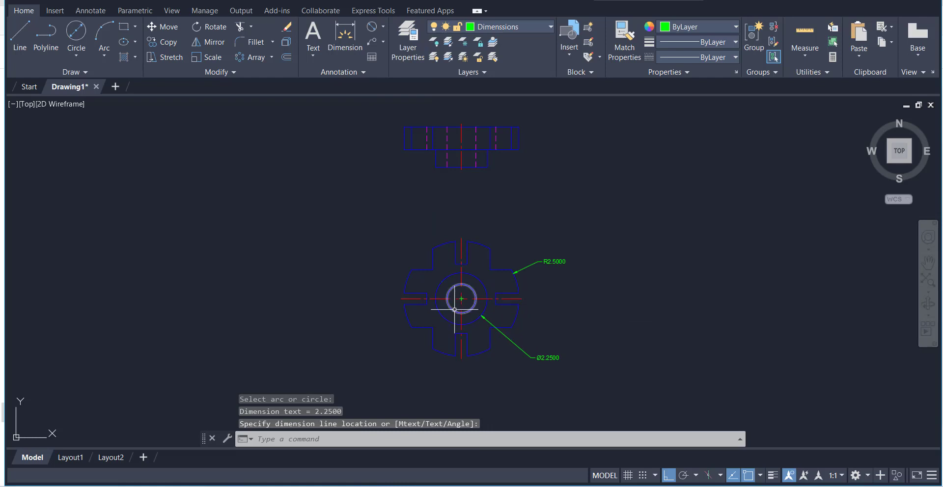
left_click(370, 26)
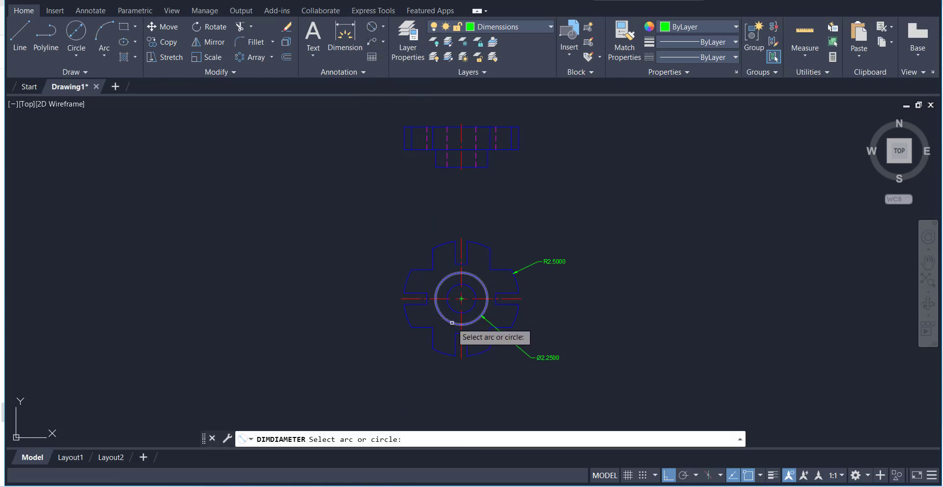
left_click(451, 307)
left_click(397, 354)
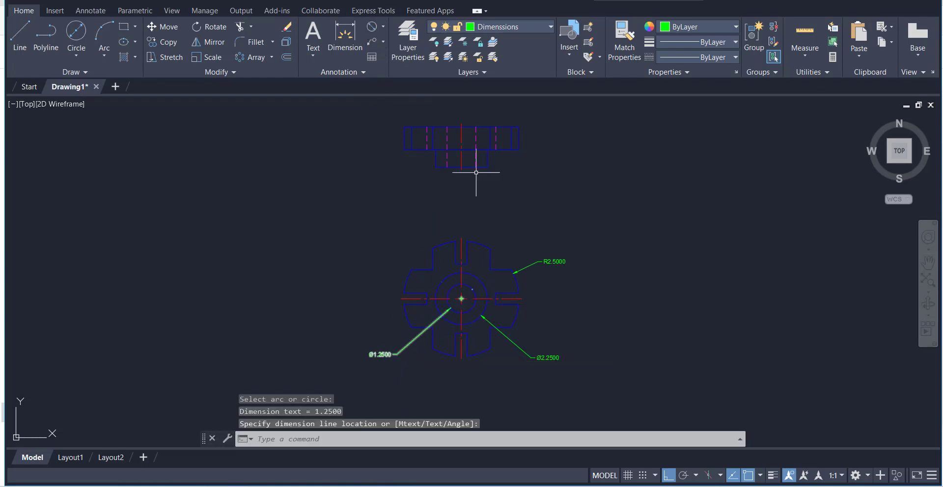
Dimension the overall width of the front view's upper arm, placing the dimension above the profile
left_click(343, 30)
left_click(490, 249)
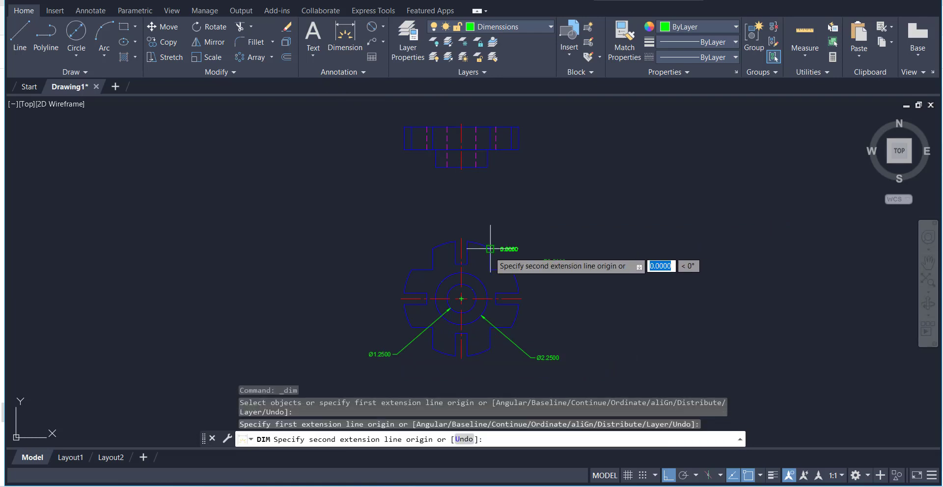
left_click(432, 249)
left_click(449, 213)
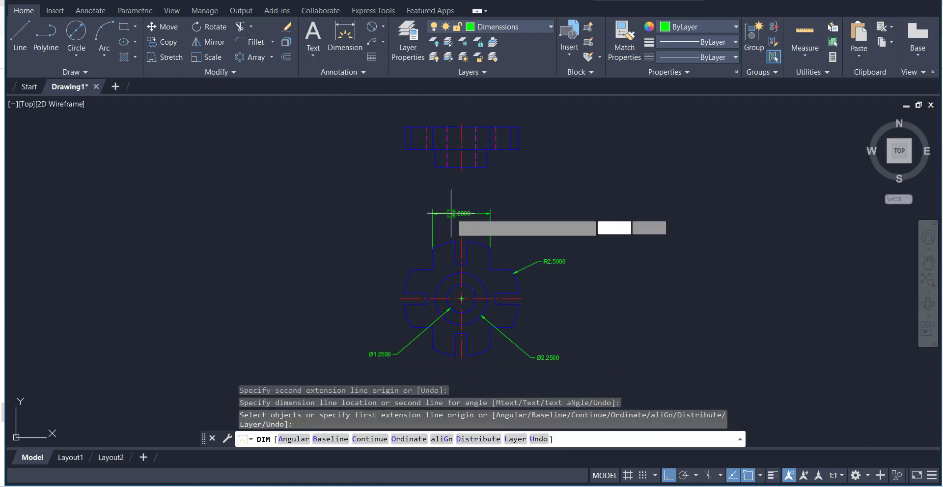
Dimension the opening width of the left slot in the front view, placing the dimension outside the profile
left_click(344, 29)
left_click(404, 303)
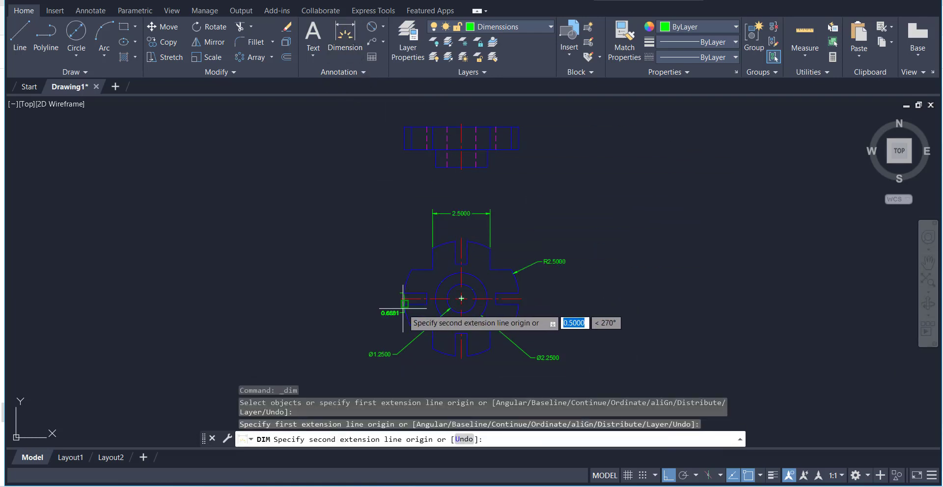
left_click(404, 305)
left_click(366, 298)
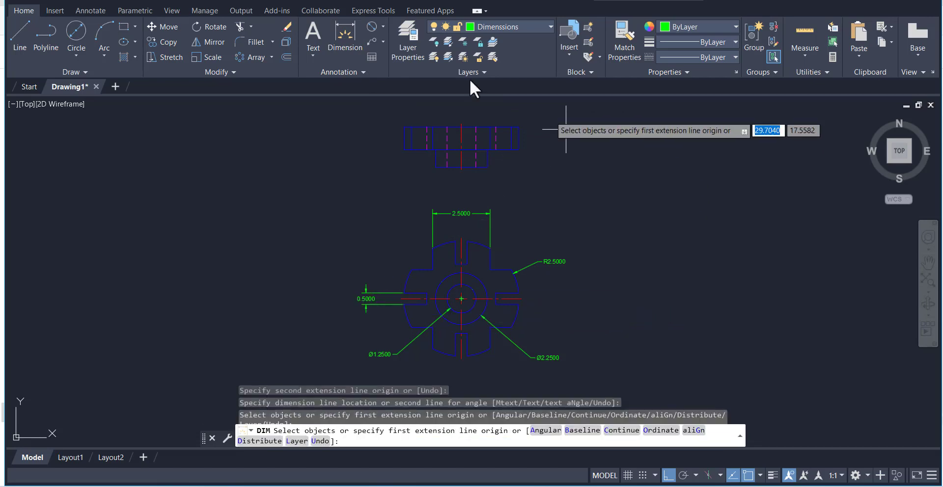
Dimension the thickness of the wide plate in the upper view, placing the dimension to its right
left_click(345, 35)
left_click(519, 127)
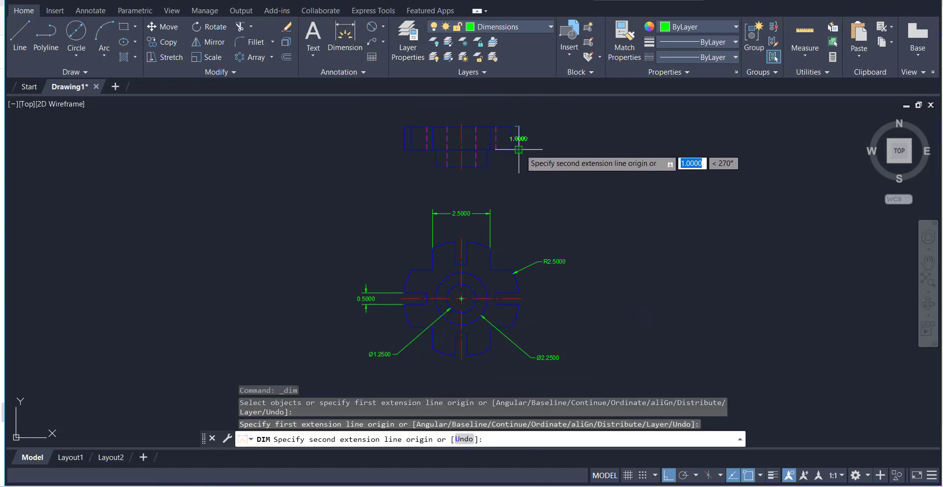
left_click(518, 149)
left_click(554, 142)
left_click(368, 41)
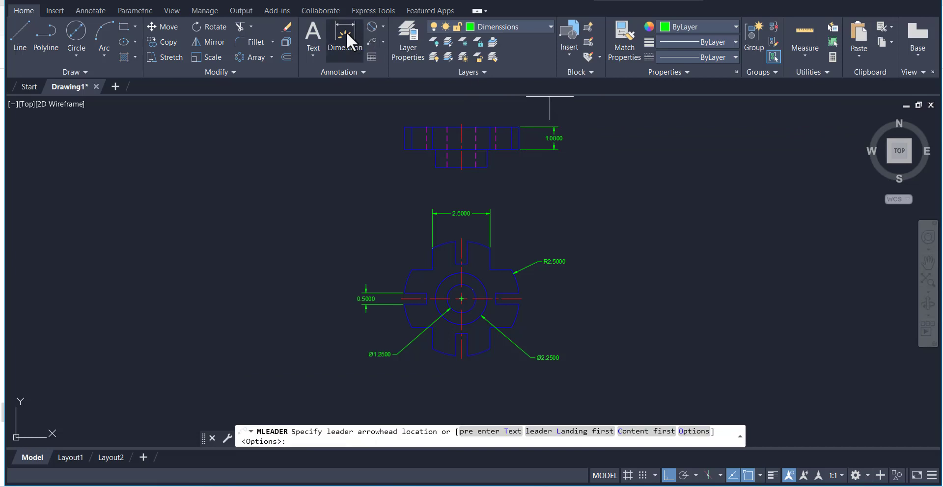
Dimension the height of the narrow hub below the plate in the upper view, and finish dimensioning
left_click(346, 32)
left_click(519, 150)
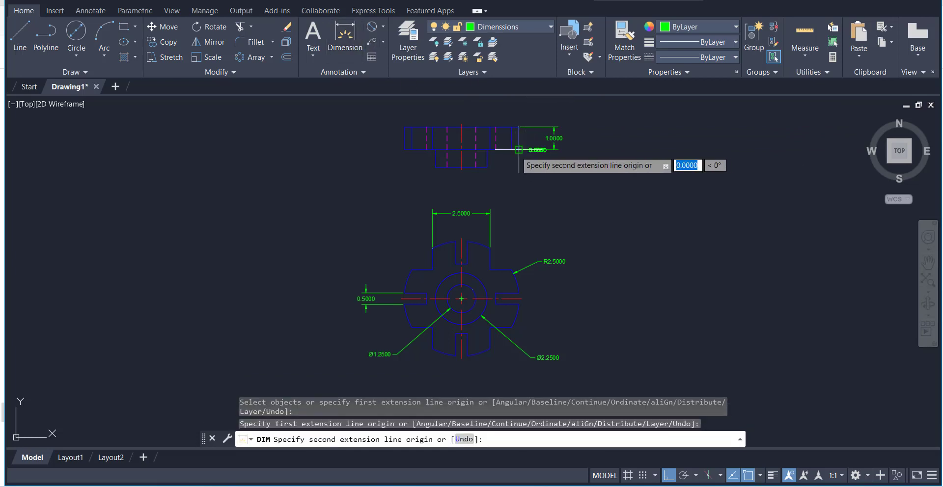
left_click(487, 168)
left_click(555, 163)
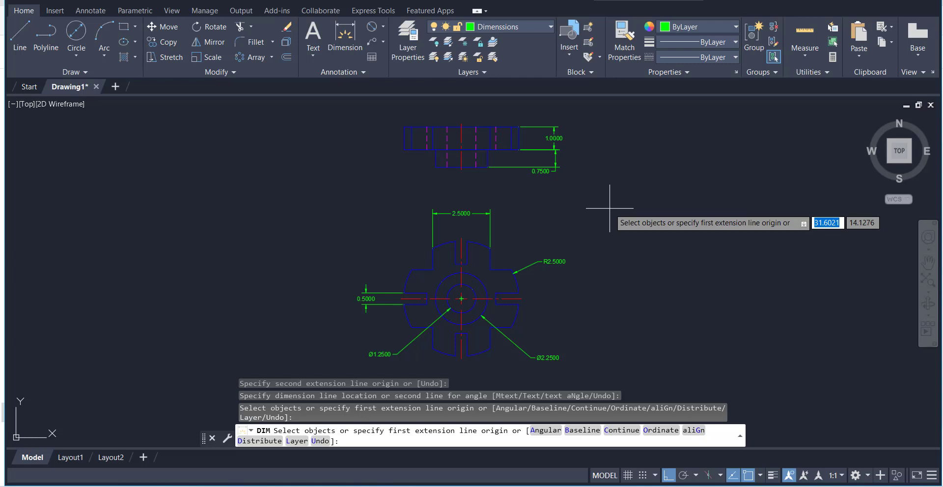
right_click(610, 198)
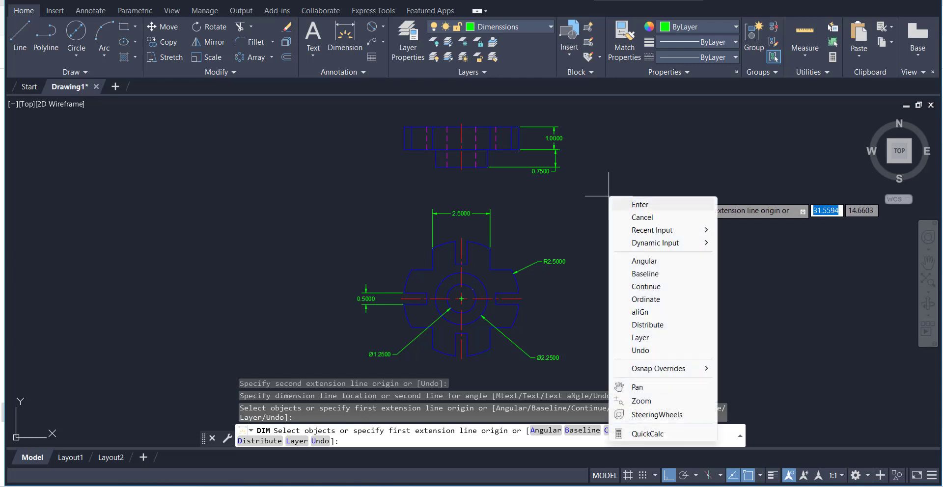
left_click(628, 203)
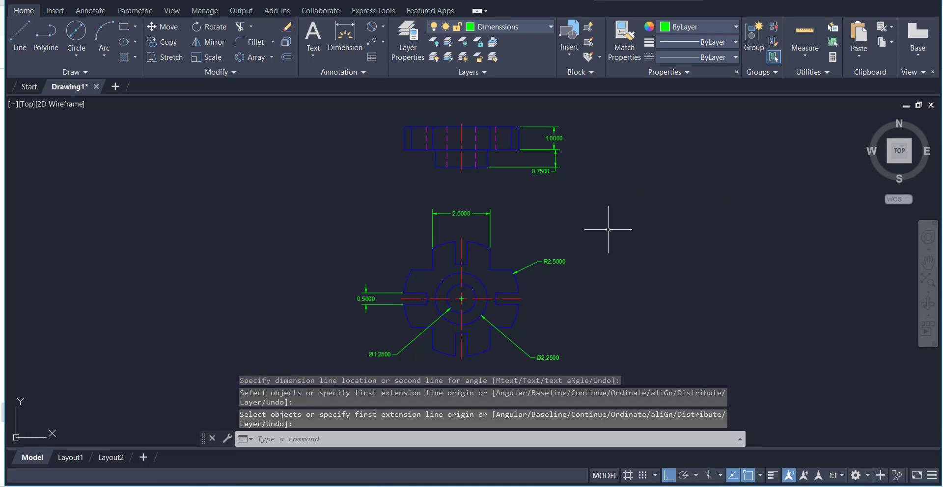